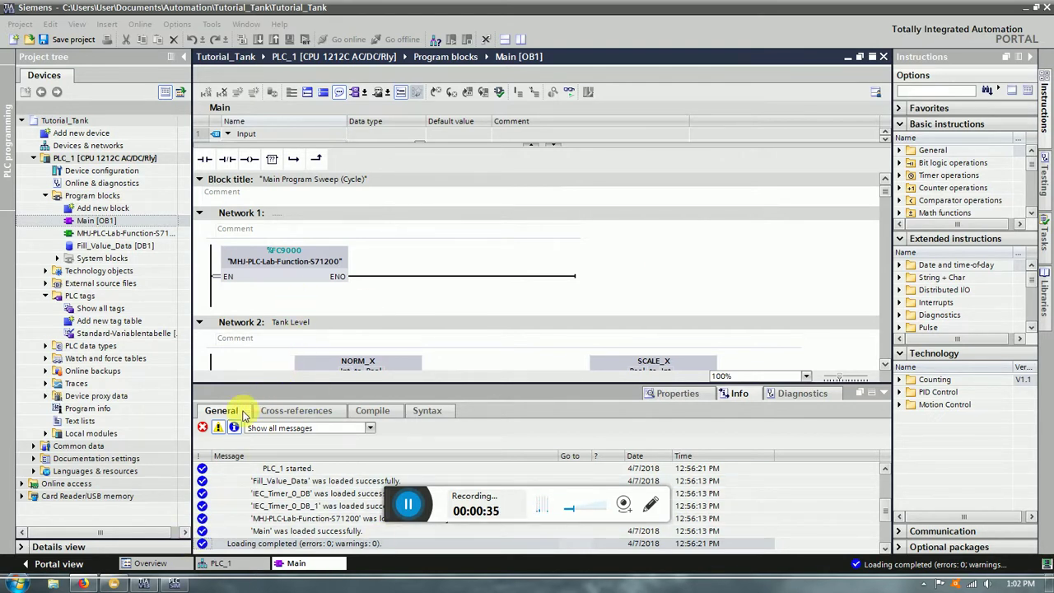
Step: Switch to FACTORY I/O and bring the whole Bucket Filler station into view
left_click(144, 583)
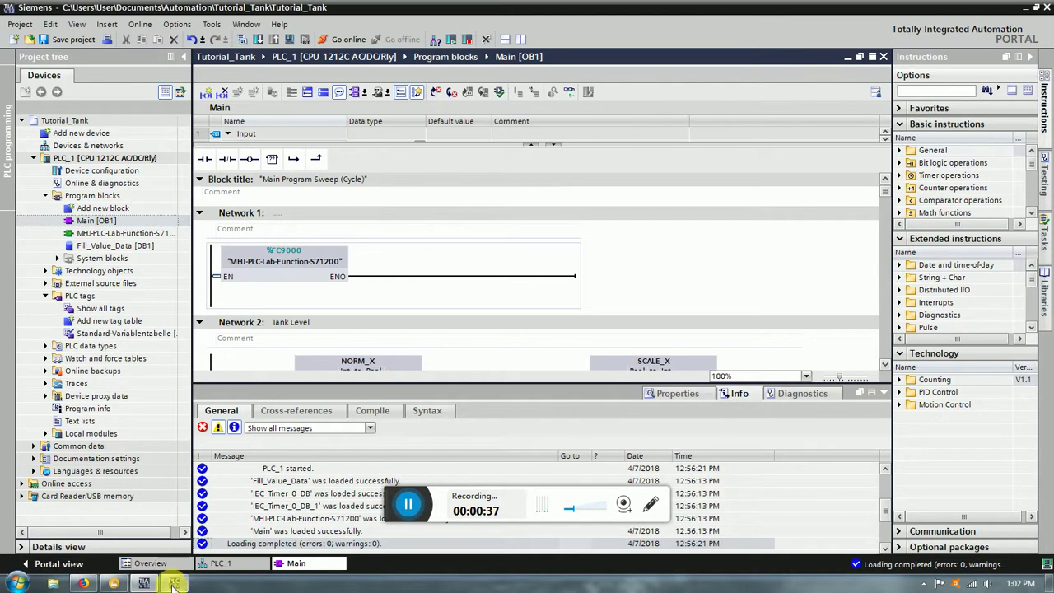
left_click(121, 583)
scroll(336, 327, "up", 3)
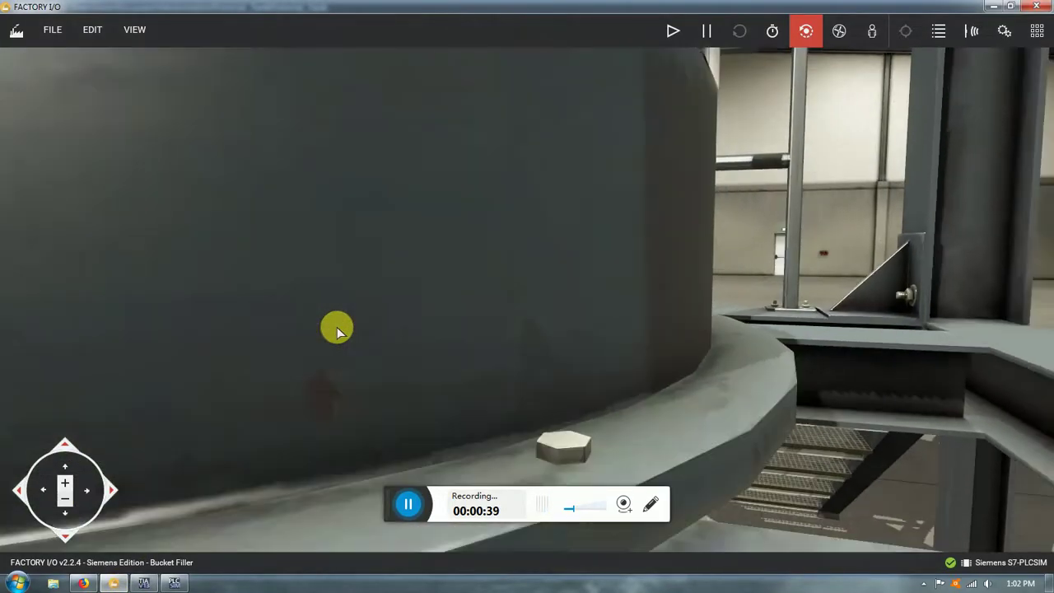
scroll(337, 327, "down", 4)
scroll(337, 329, "down", 3)
right_click_drag(349, 313, 518, 228)
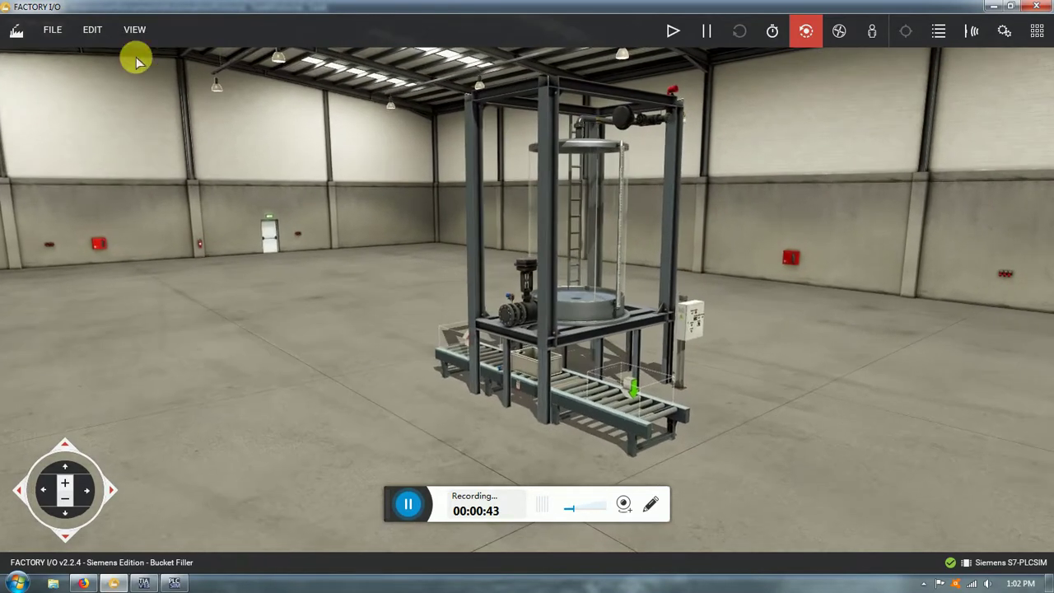
left_click(56, 34)
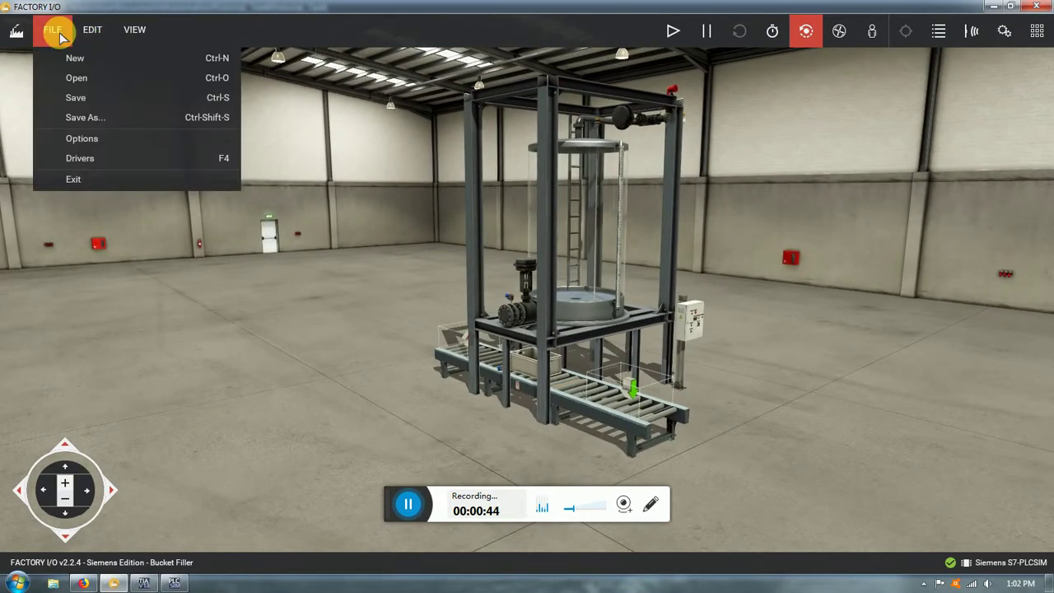
left_click(115, 59)
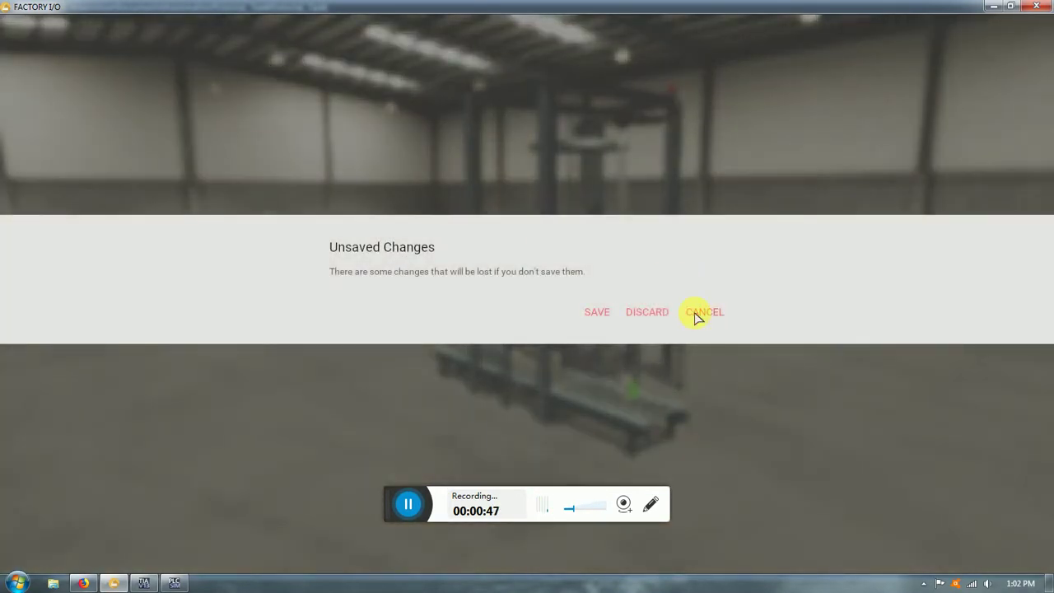
left_click(696, 317)
Step: Browse the saved scenes and the built-in example scenes, and return to the Bucket Filler scene without opening another
left_click(62, 29)
left_click(107, 83)
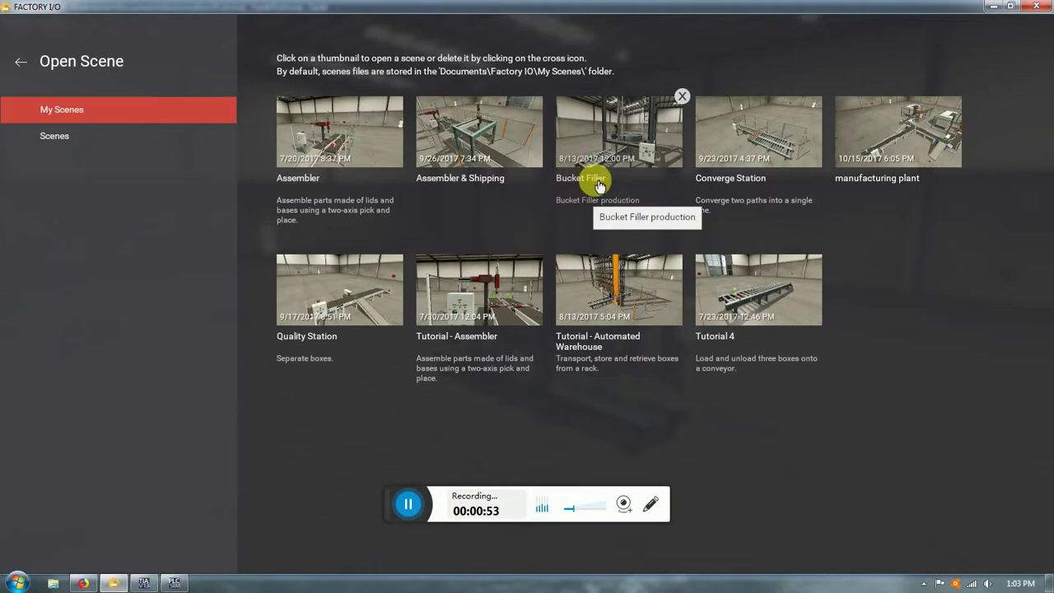
left_click(132, 136)
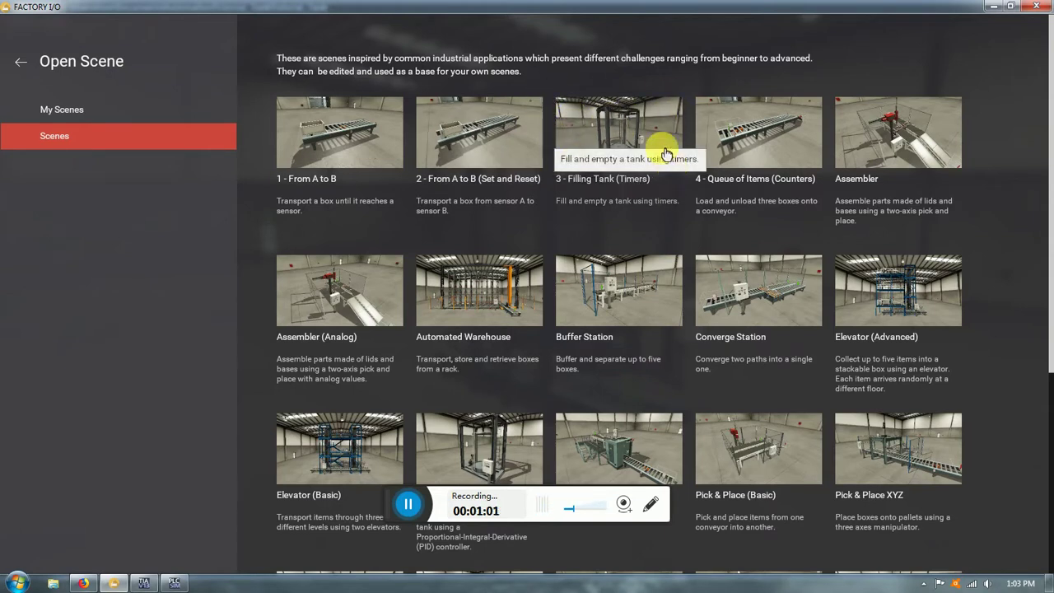
left_click(105, 108)
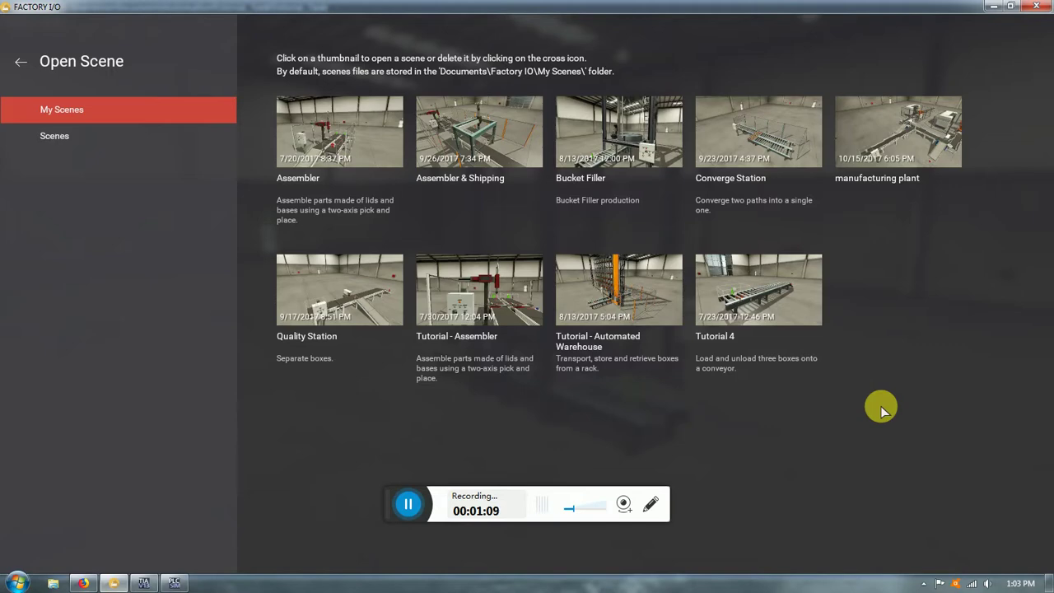
left_click(21, 59)
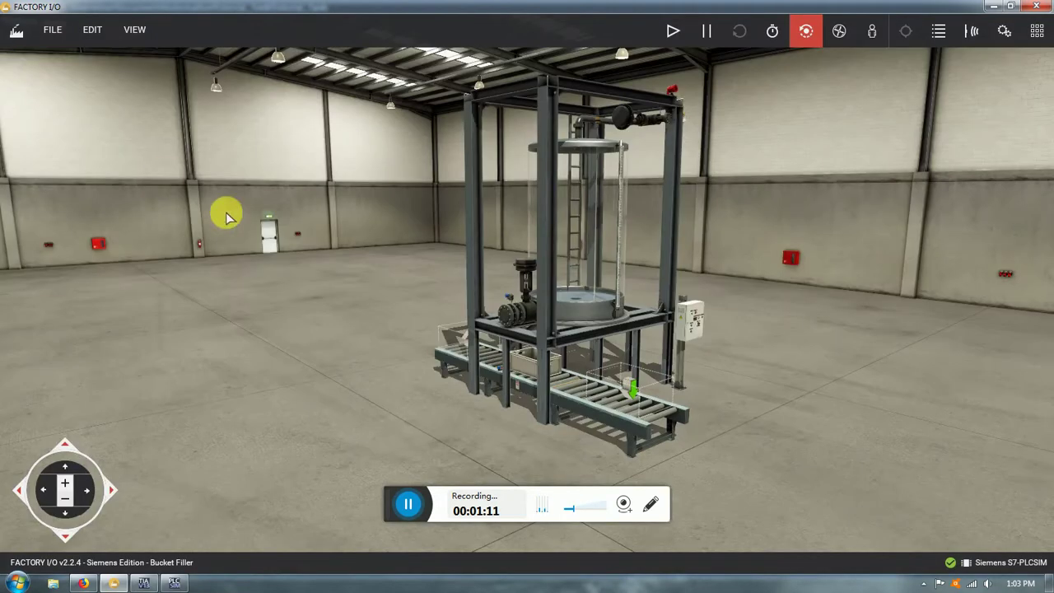
Step: Examine the tank's discharge valve, the bin and the roller conveyor of the Bucket Filler station from several sides
scroll(594, 367, "up", 3)
right_click_drag(335, 282, 499, 294)
right_click_drag(605, 280, 423, 149)
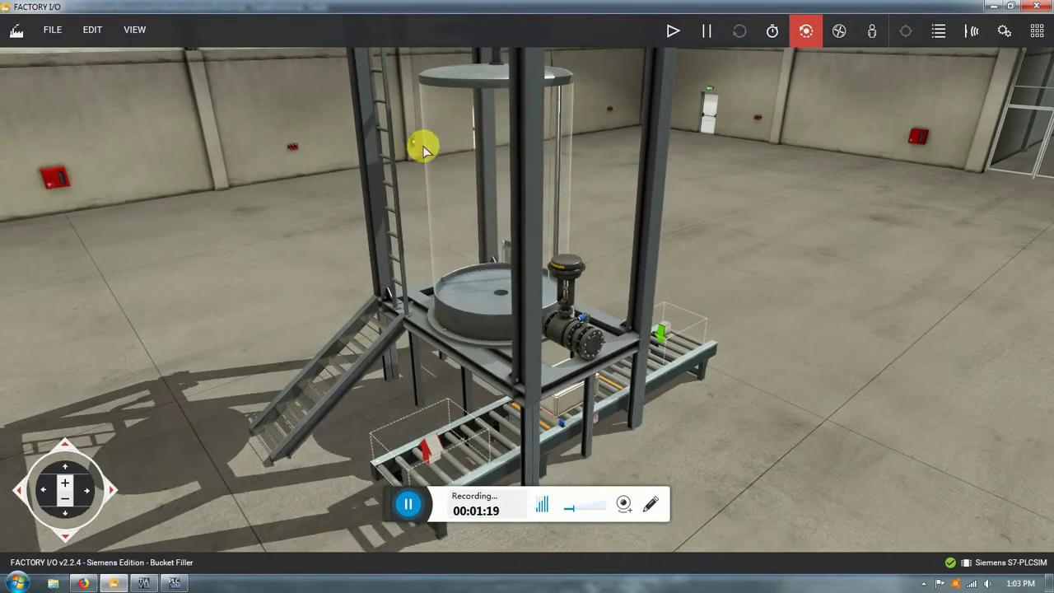
right_click_drag(569, 291, 557, 255)
scroll(581, 289, "down", 3)
scroll(587, 301, "up", 5)
scroll(598, 318, "down", 2)
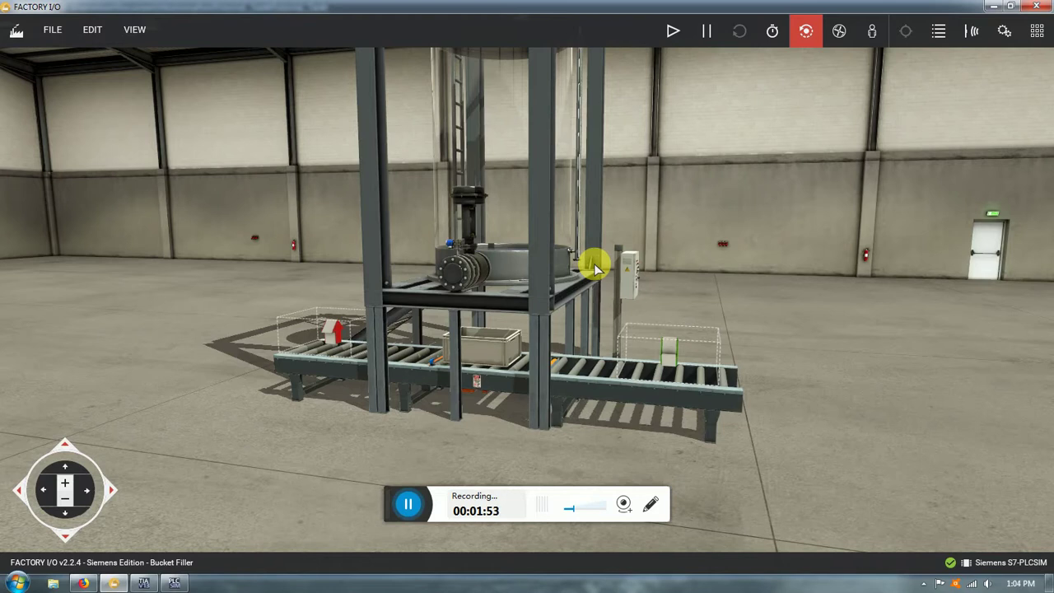
right_click_drag(569, 295, 546, 341)
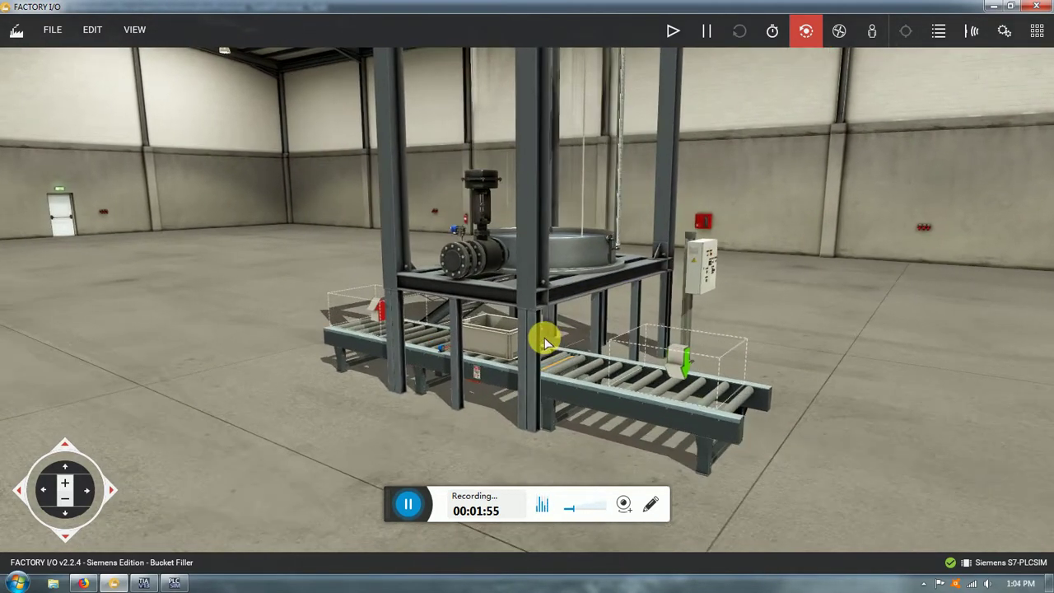
scroll(546, 341, "up", 2)
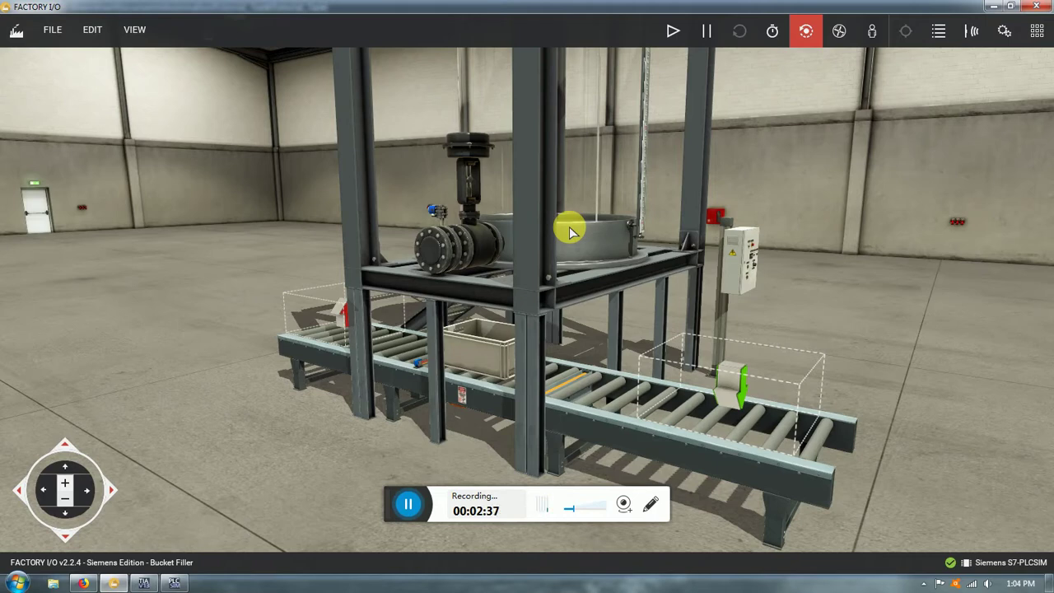
Step: Inspect the station's control panel up close, including its Fill and Drain buttons and the mode selector
right_click_drag(639, 242, 336, 291)
scroll(428, 266, "down", 3)
middle_click_drag(508, 203, 511, 268)
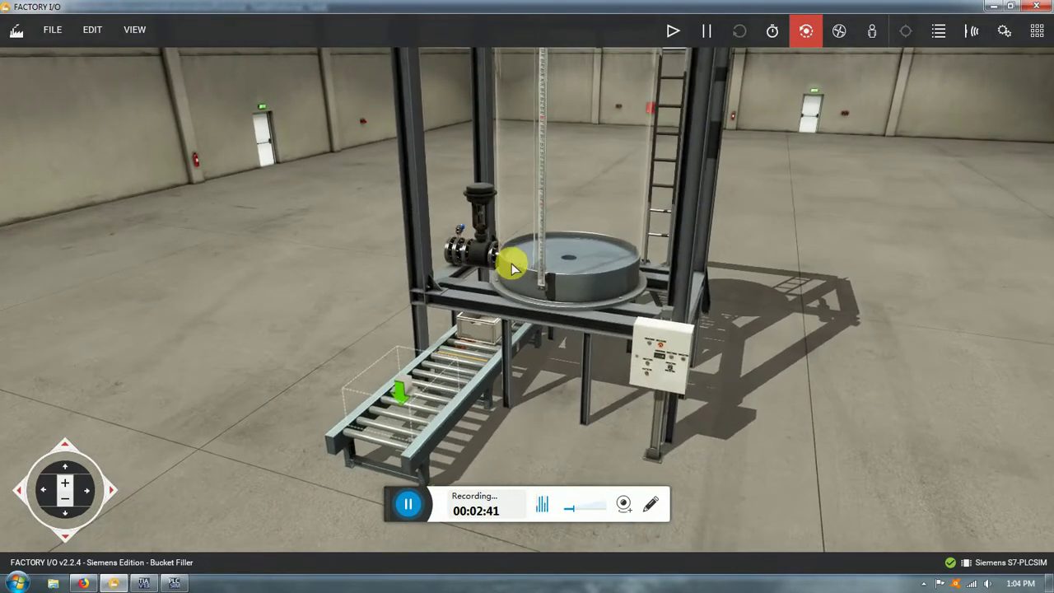
scroll(513, 268, "down", 3)
scroll(523, 183, "up", 4)
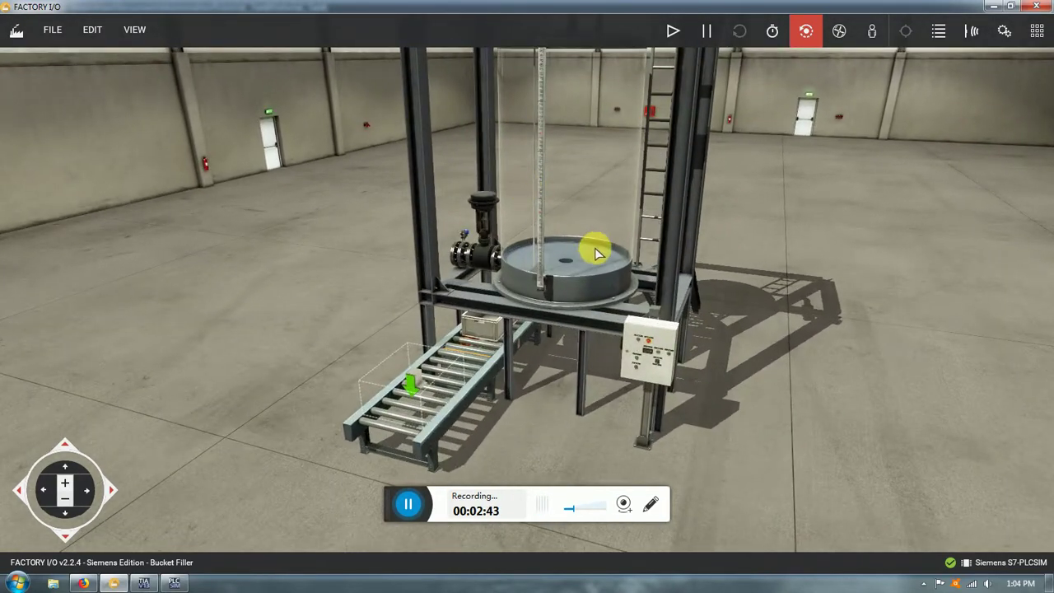
middle_click_drag(597, 253, 516, 164)
scroll(527, 308, "up", 6)
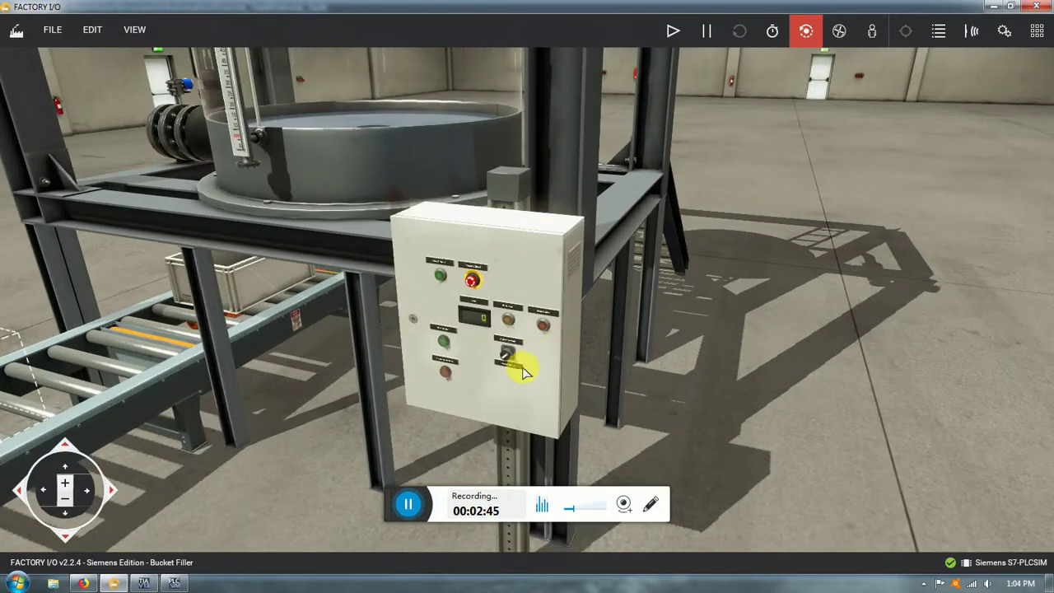
scroll(524, 373, "up", 5)
scroll(593, 389, "down", 2)
scroll(612, 387, "up", 4)
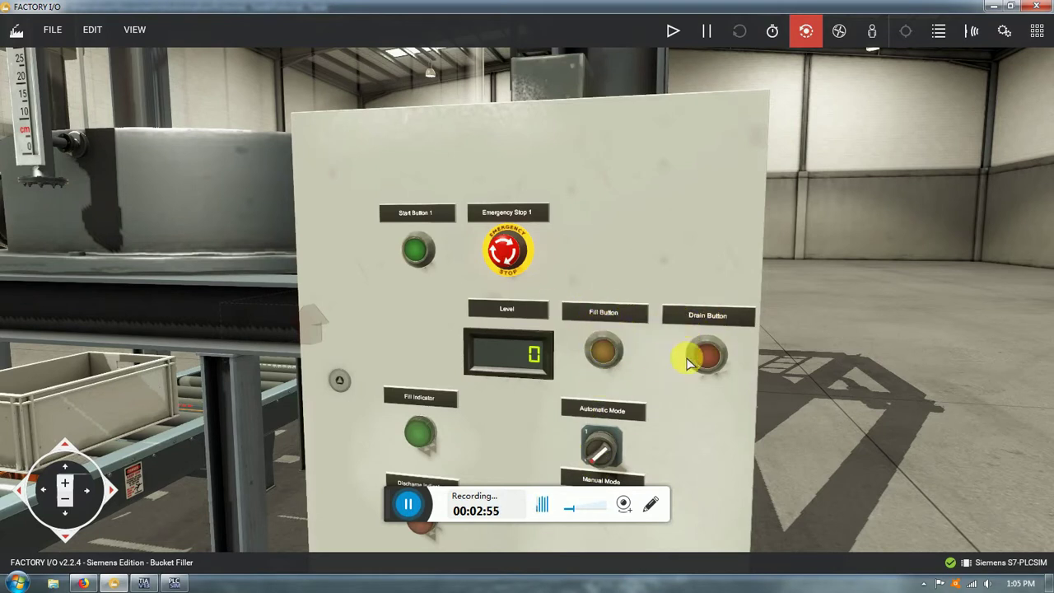
scroll(376, 247, "down", 8)
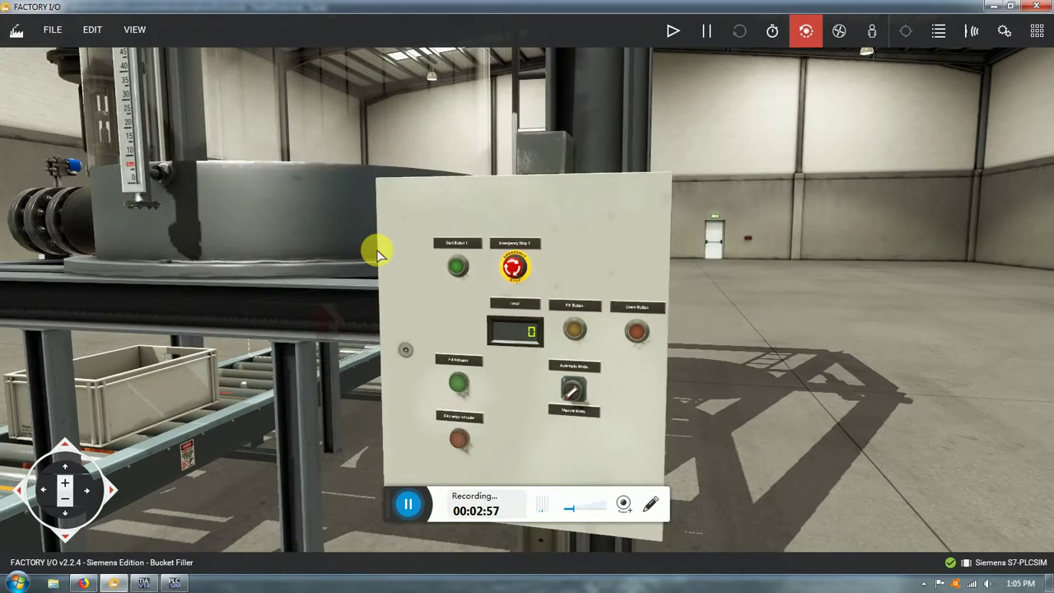
Step: Examine the tank's level scale and its basin with the drain opening from above and up close
scroll(437, 344, "down", 5)
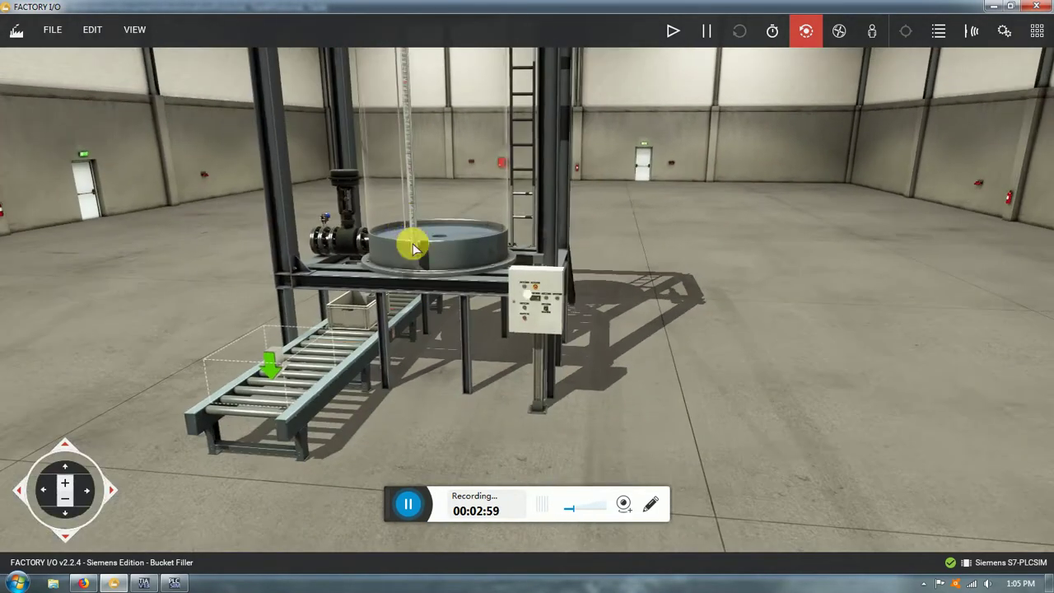
scroll(420, 263, "up", 8)
scroll(368, 269, "up", 5)
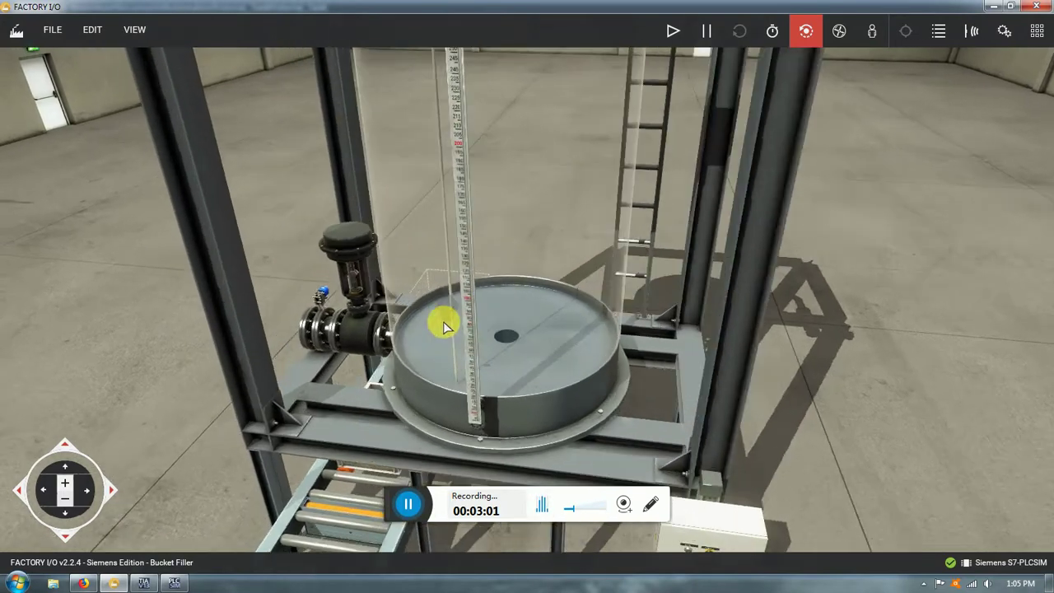
right_click_drag(560, 255, 541, 256)
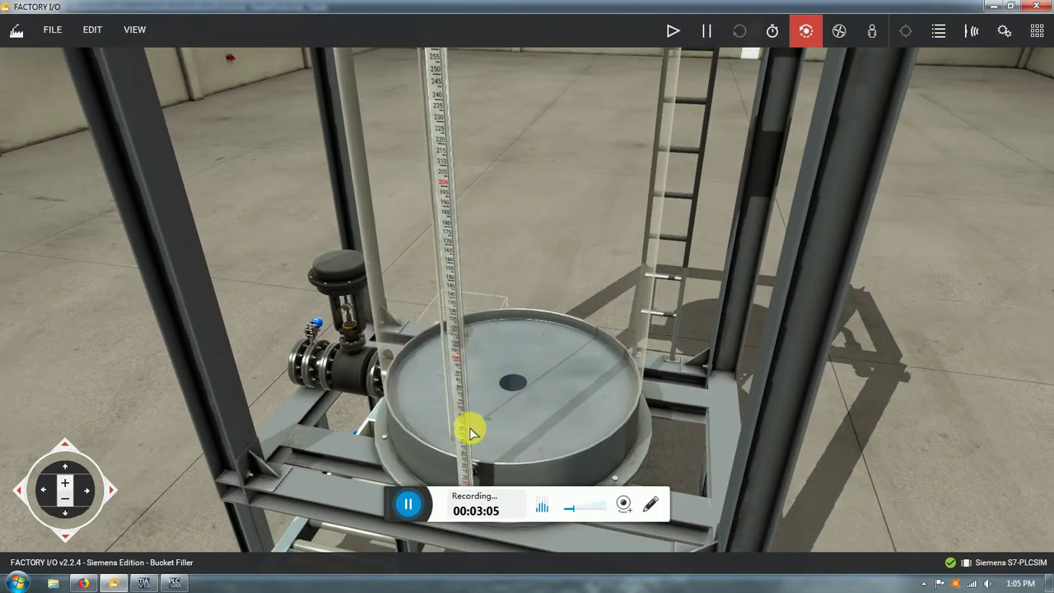
scroll(465, 411, "down", 10)
scroll(510, 348, "up", 8)
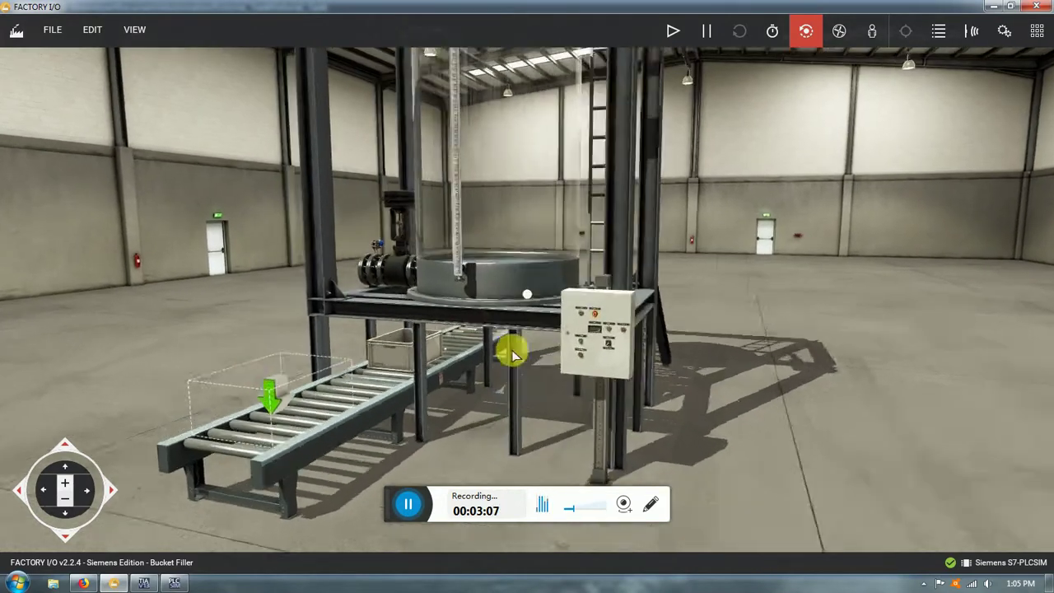
scroll(607, 320, "up", 6)
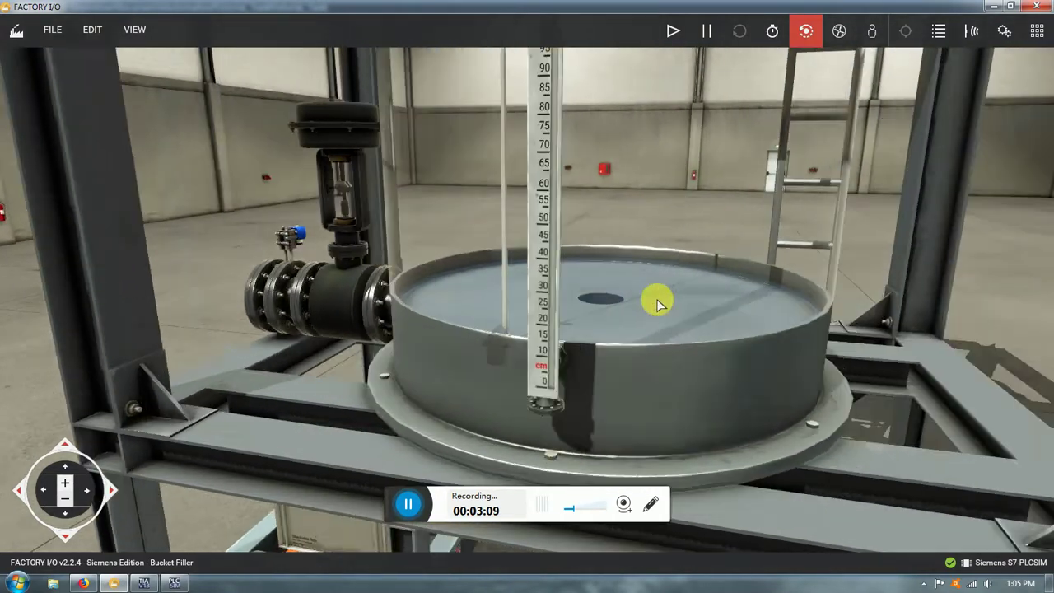
scroll(236, 381, "up", 4)
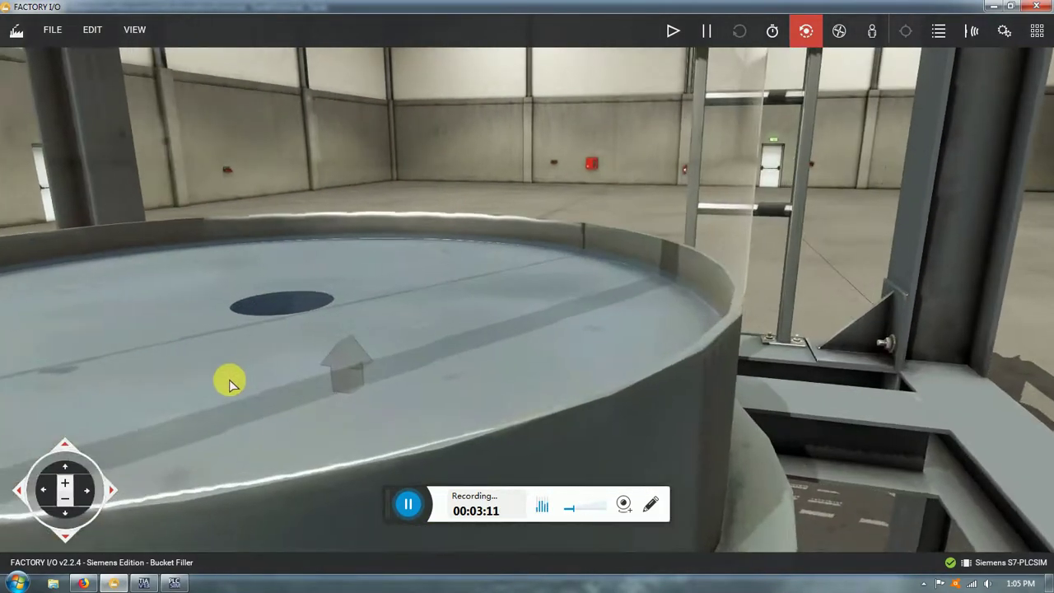
Step: Inspect the control panel's level display, fill and discharge indicators, Start Button 1 and Emergency Stop 1
middle_click_drag(231, 384, 419, 300)
scroll(558, 372, "down", 6)
scroll(549, 336, "up", 8)
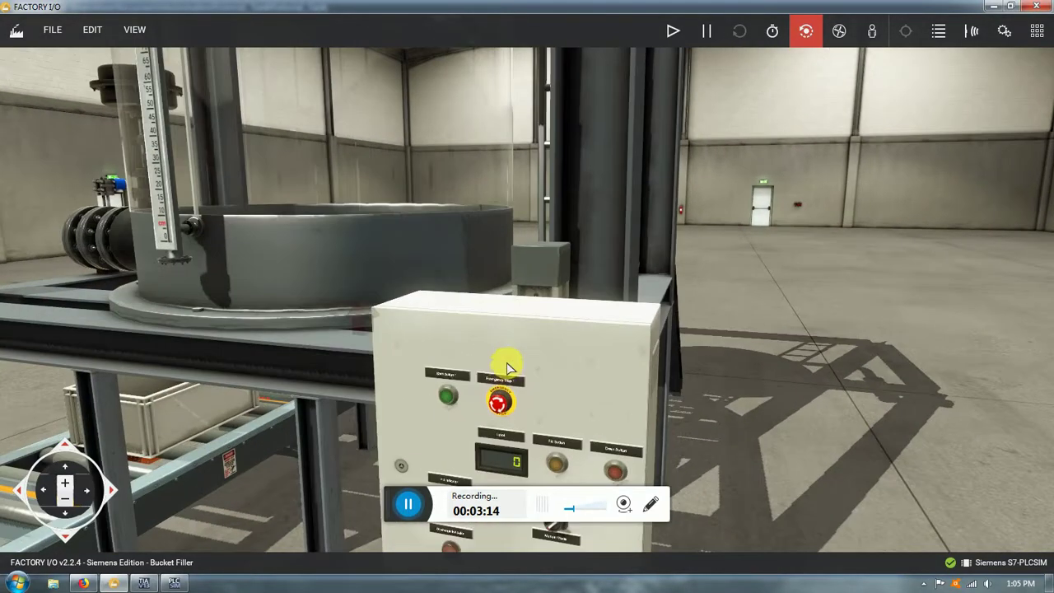
right_click_drag(508, 369, 520, 318)
scroll(581, 371, "up", 5)
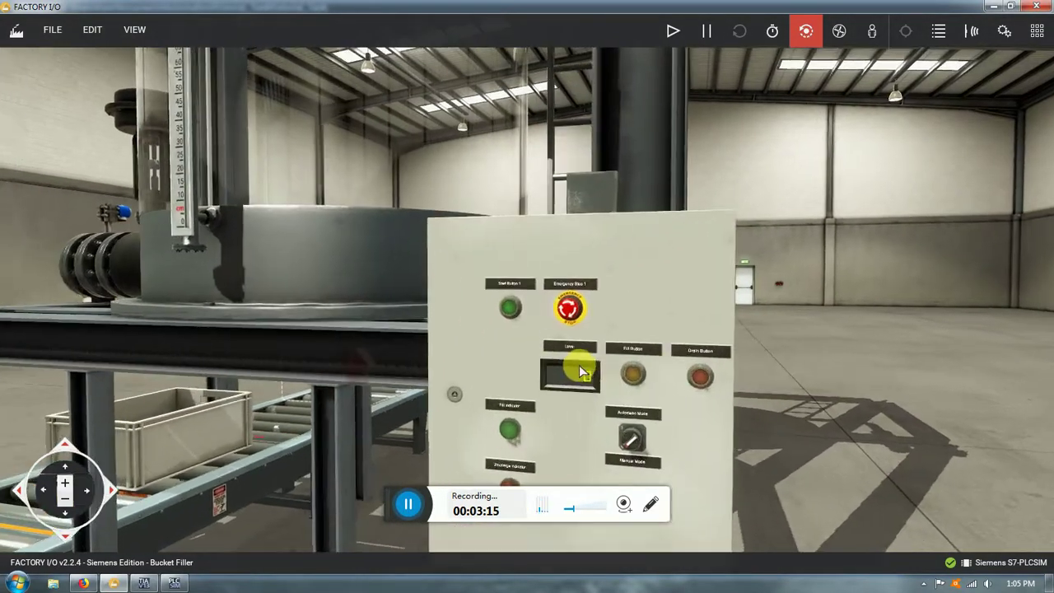
scroll(577, 334, "down", 1)
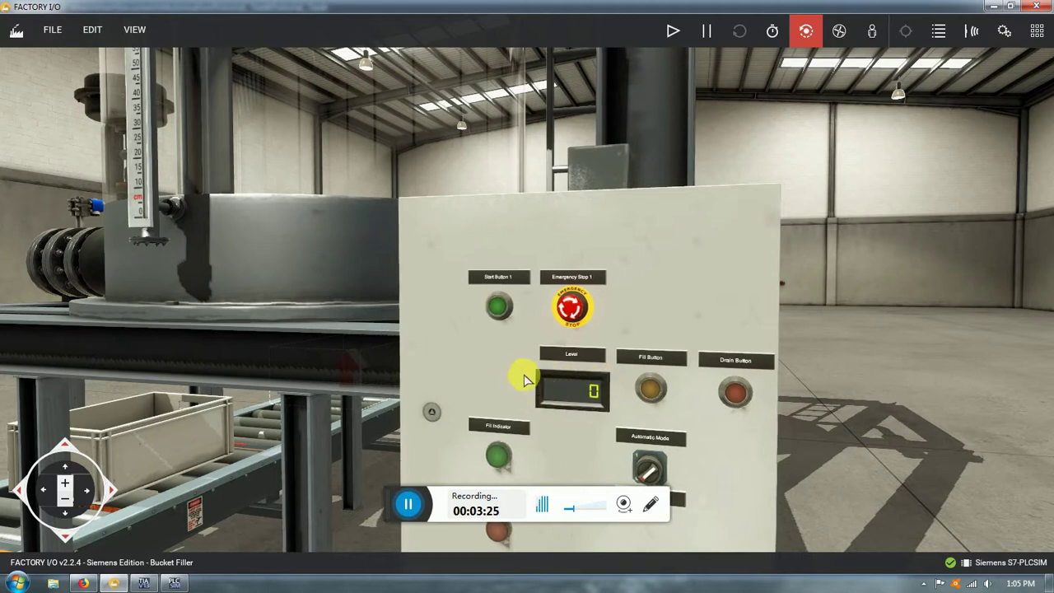
scroll(525, 378, "down", 2)
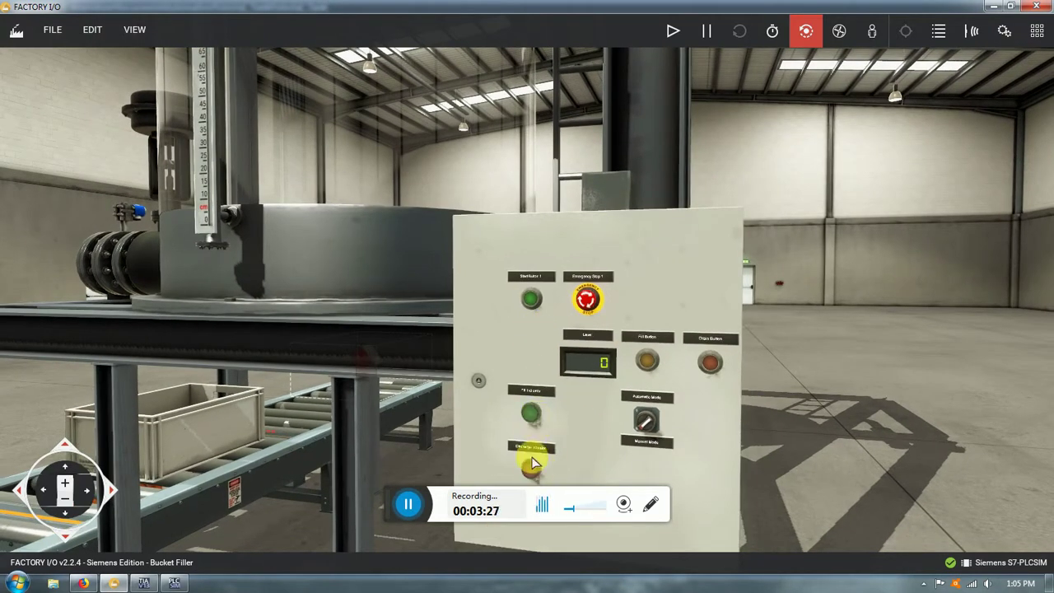
scroll(516, 360, "down", 2)
right_click_drag(515, 360, 551, 433)
scroll(552, 438, "up", 3)
scroll(554, 379, "down", 1)
right_click_drag(553, 377, 554, 445)
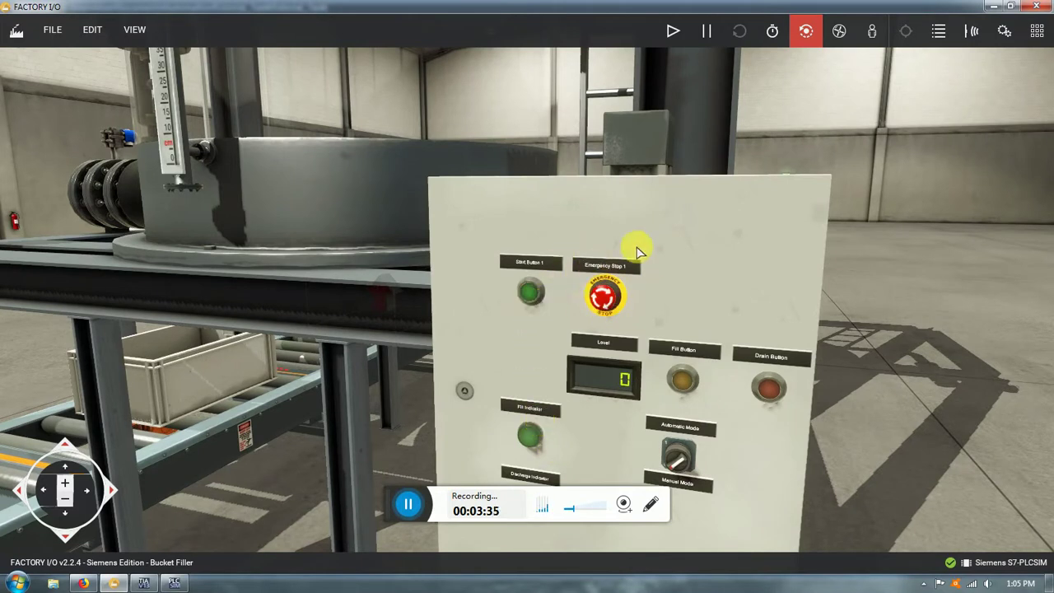
double_click(546, 309)
Step: View the complete filling station from above, then look closely at the glass tank and its top inlet
scroll(534, 296, "down", 6)
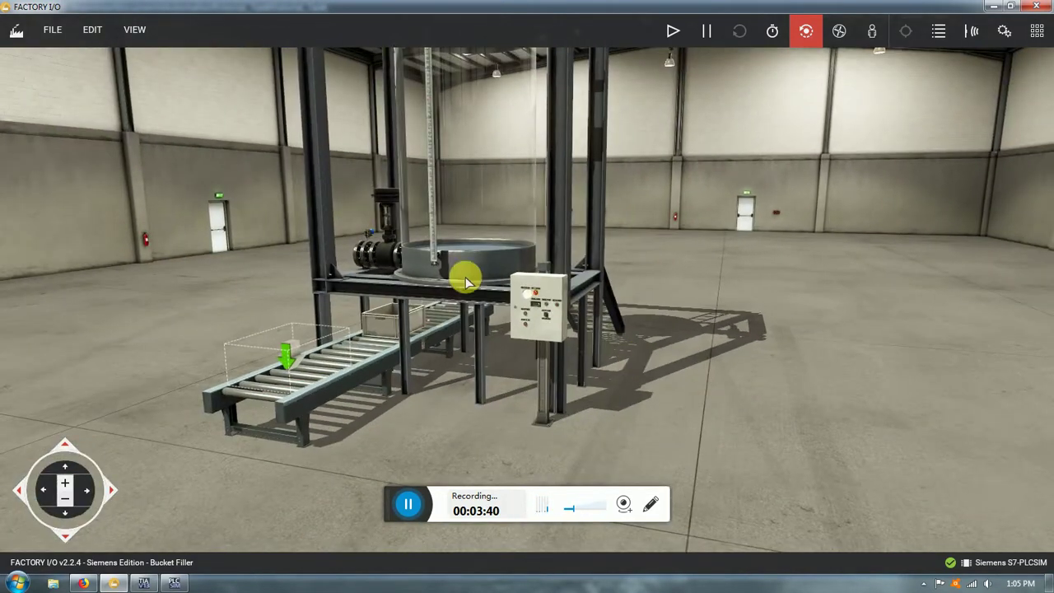
right_click_drag(467, 282, 574, 348)
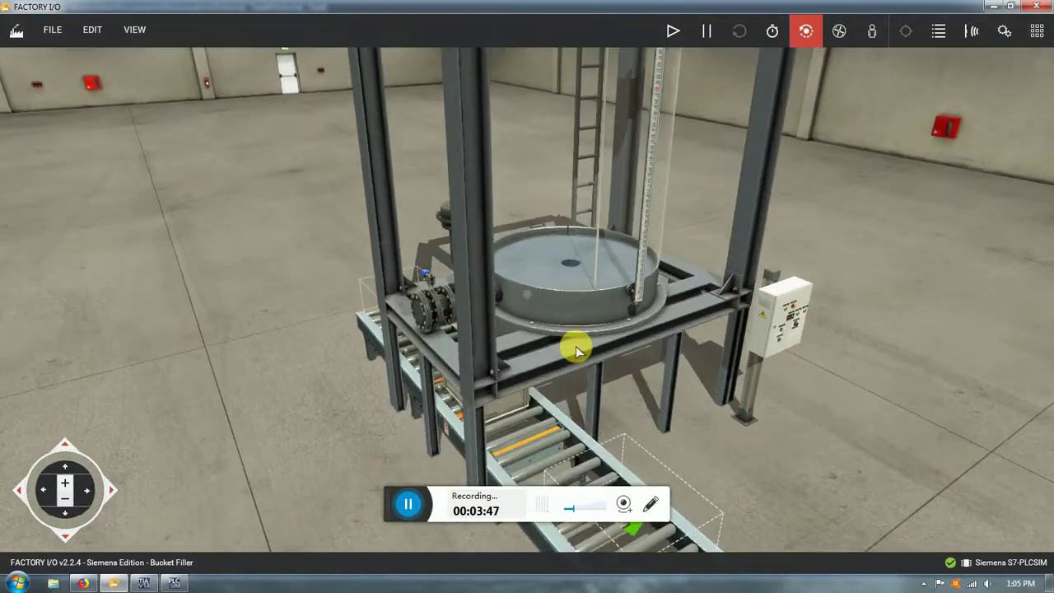
scroll(574, 348, "down", 5)
scroll(548, 206, "up", 3)
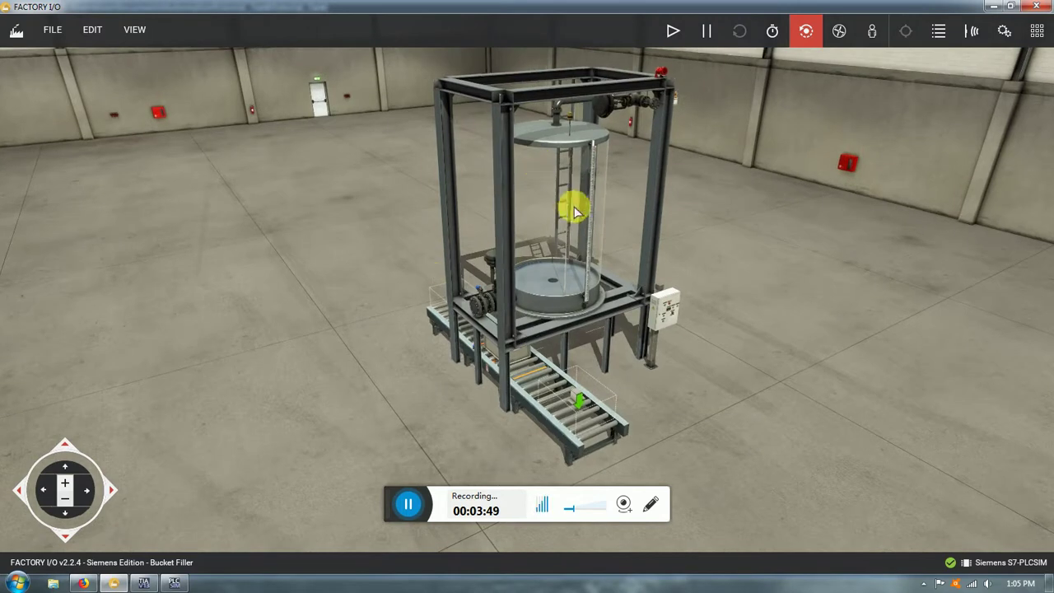
scroll(572, 207, "up", 2)
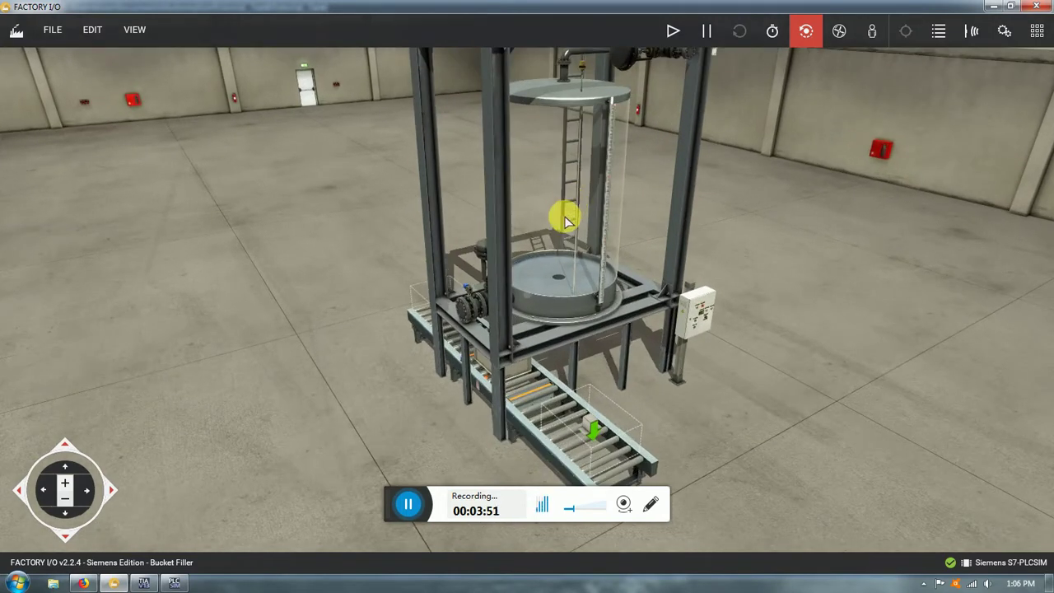
scroll(566, 220, "up", 4)
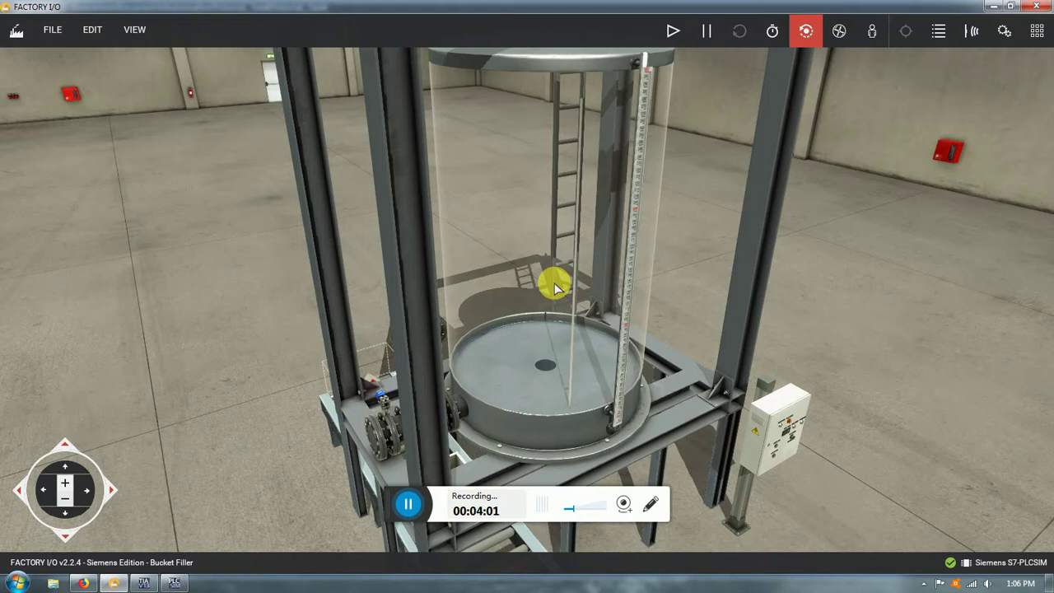
Step: Create a new empty scene, discarding the unsaved changes to the current one
left_click(49, 30)
mouse_move(78, 57)
mouse_move(42, 33)
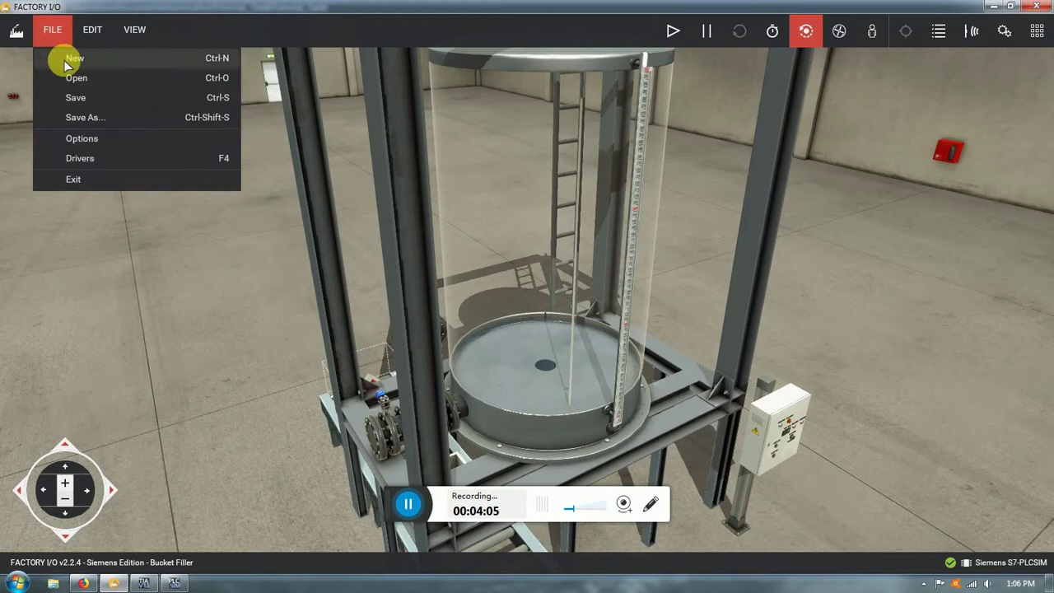
left_click(71, 59)
left_click(621, 309)
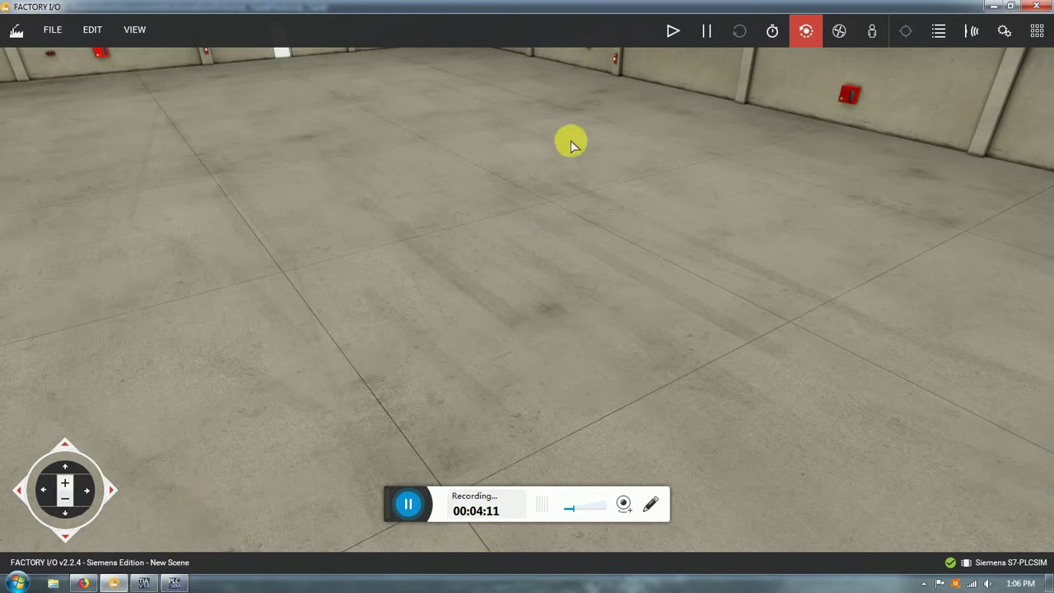
Step: Open the 3 - Filling Tank (Timers) scene from the built-in scenes
left_click(46, 29)
left_click(70, 76)
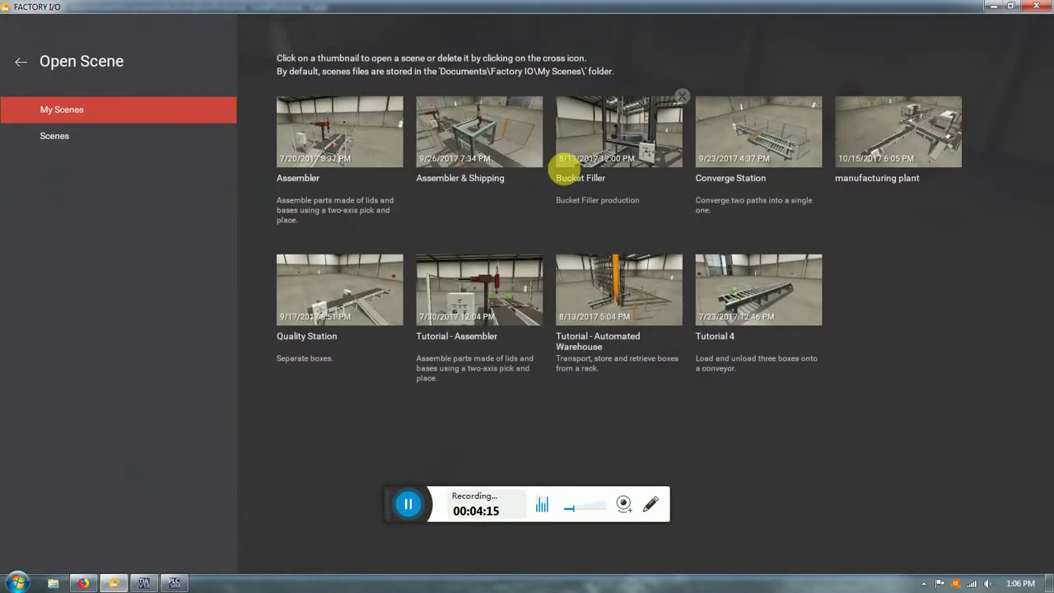
left_click(78, 141)
left_click(579, 142)
scroll(515, 159, "up", 3)
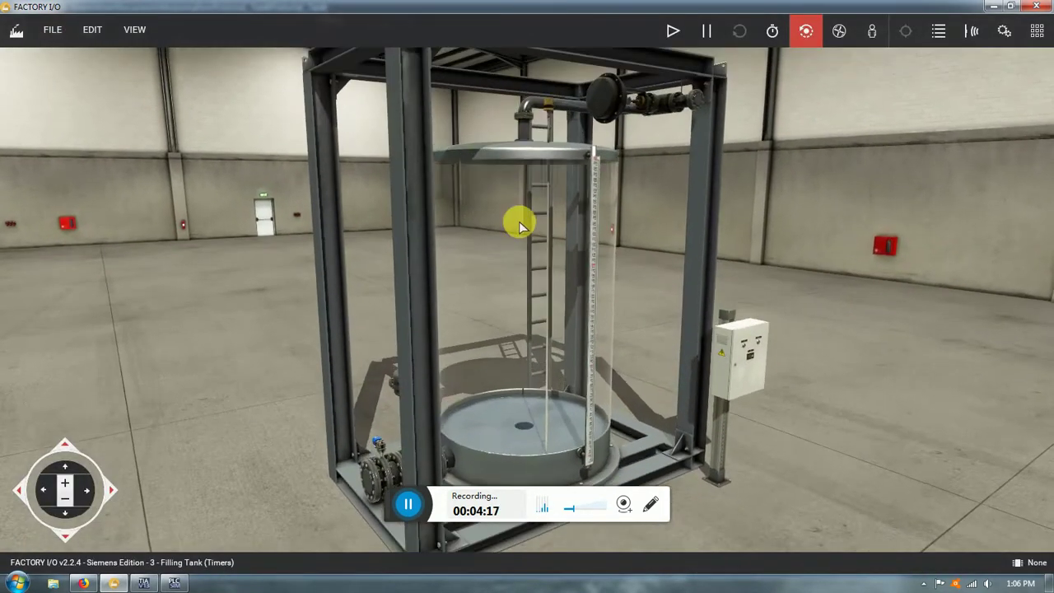
right_click(577, 242)
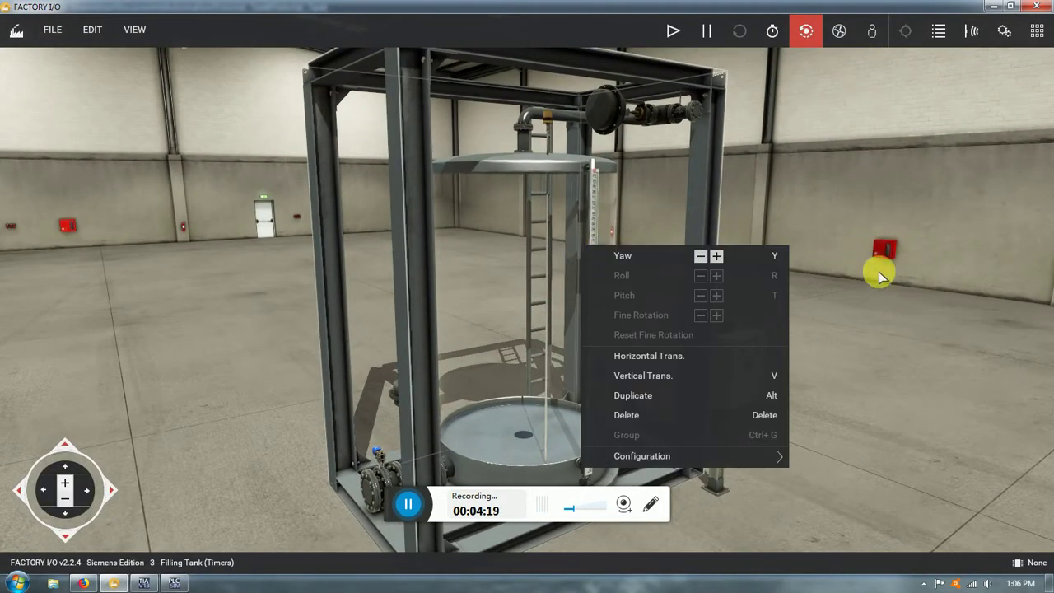
left_click(858, 346)
right_click(561, 351)
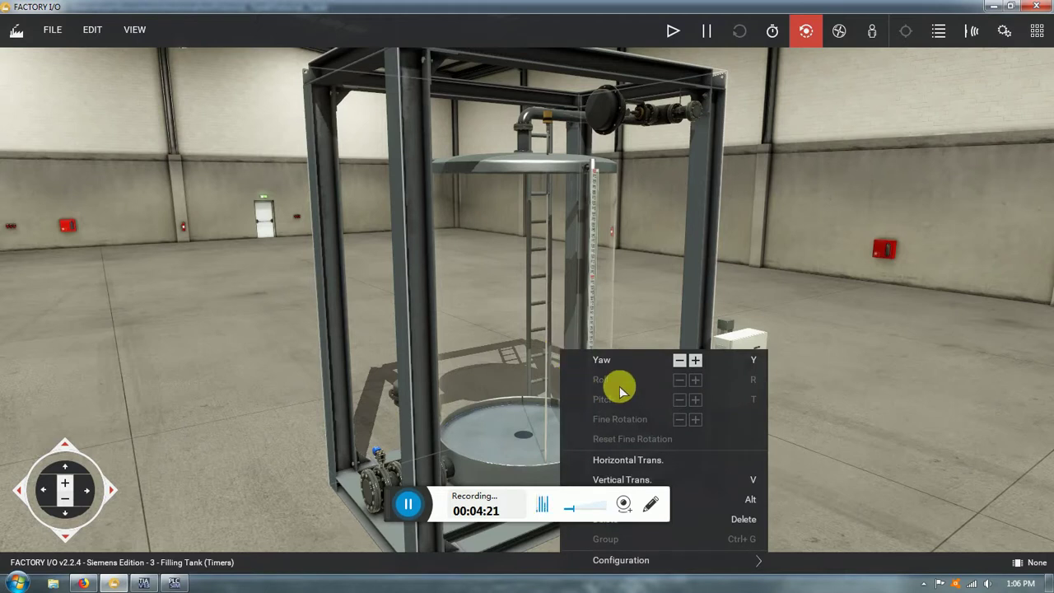
right_click(537, 175)
mouse_move(612, 382)
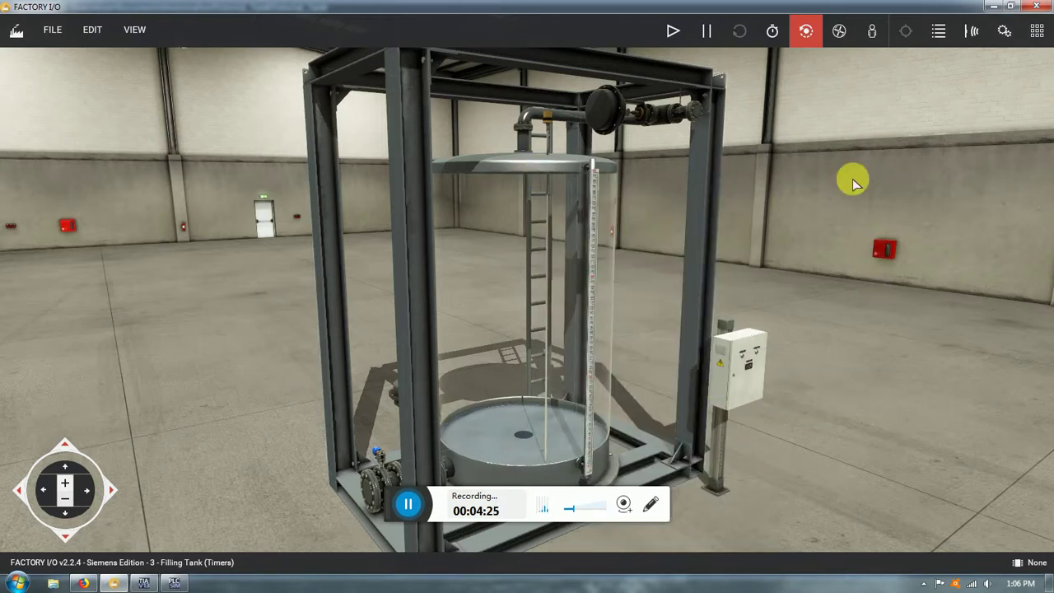
Step: Show the sensor and actuator tags in the scene and view the tank's discharge and fill valves
left_click(971, 31)
left_click(1004, 31)
right_click_drag(621, 267, 741, 247)
right_click_drag(515, 336, 595, 357)
scroll(595, 358, "up", 4)
scroll(527, 342, "up", 2)
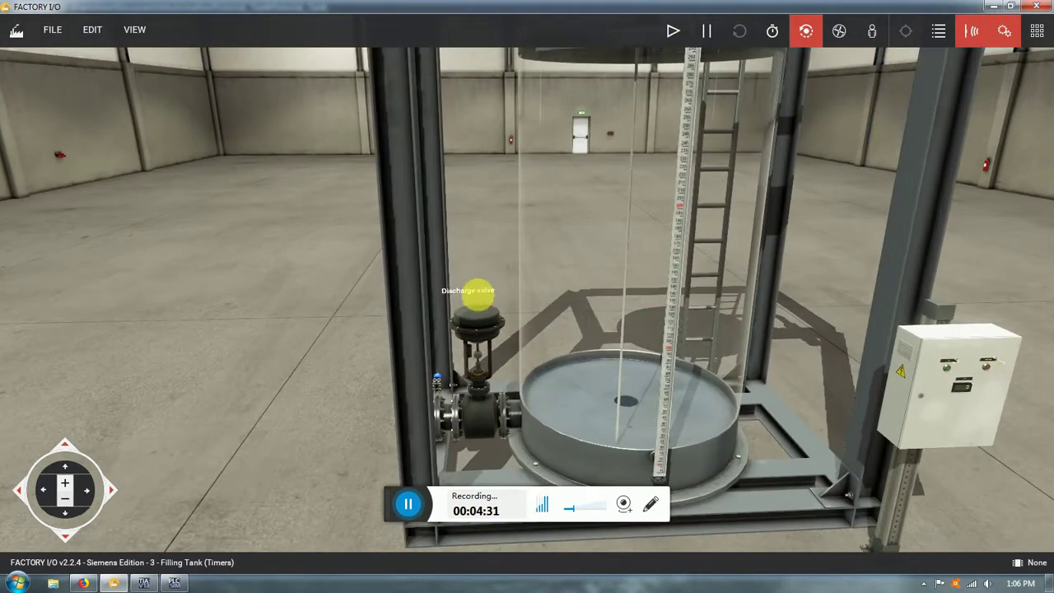
scroll(482, 297, "down", 3)
scroll(562, 268, "up", 2)
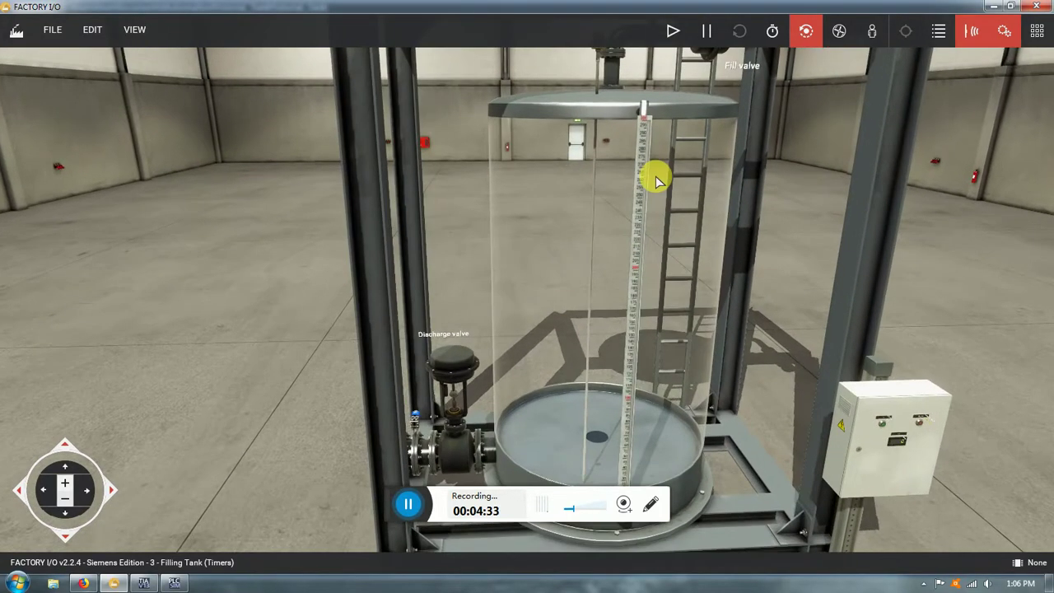
right_click_drag(608, 276, 553, 160)
scroll(554, 163, "up", 4)
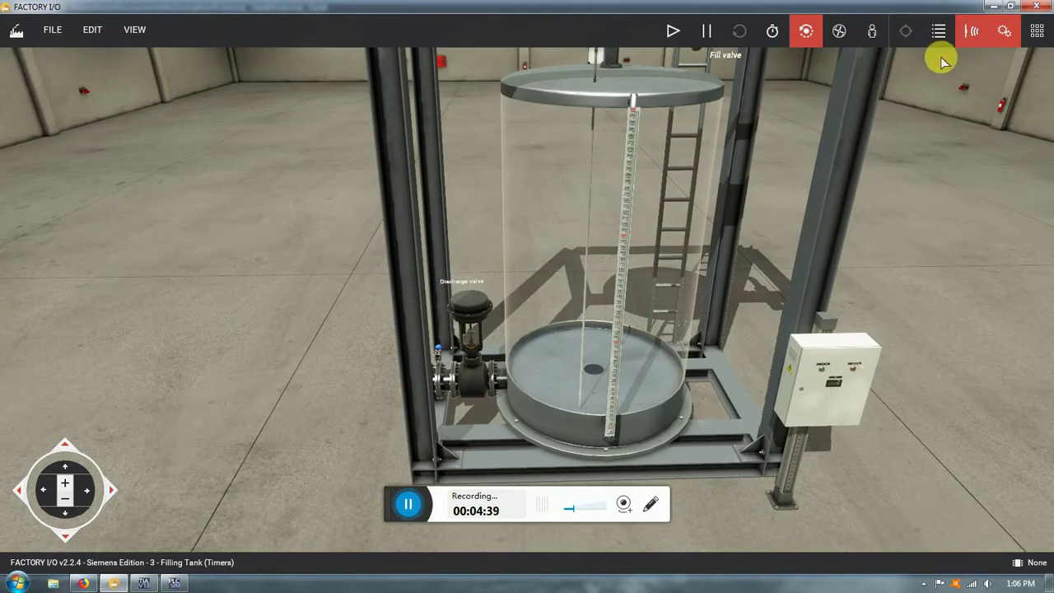
Step: Change the tank's configuration to Analog
right_click(645, 247)
mouse_move(717, 454)
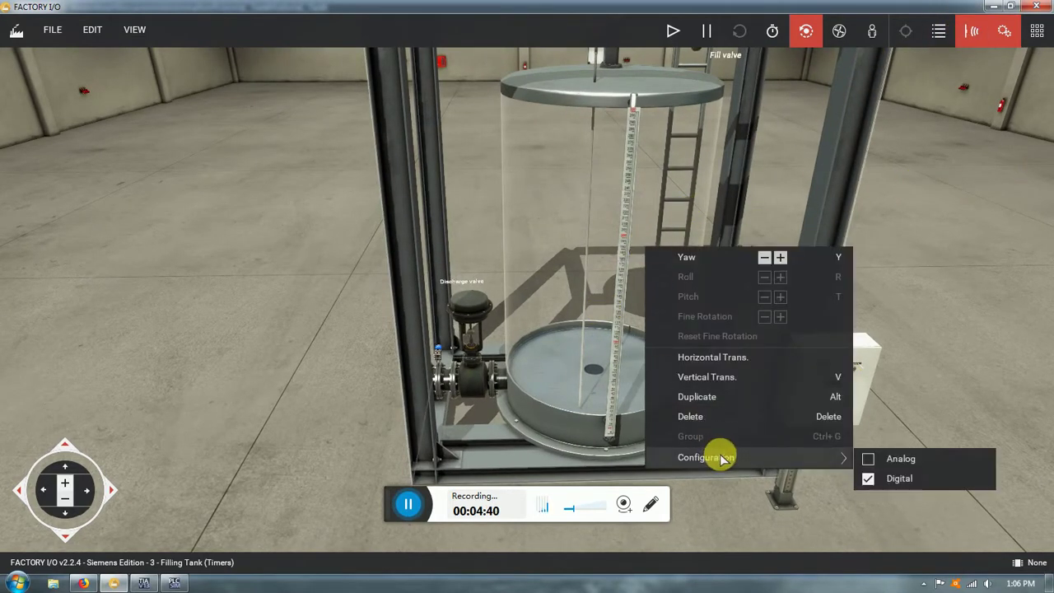
left_click(875, 458)
left_click(308, 306)
scroll(618, 176, "up", 2)
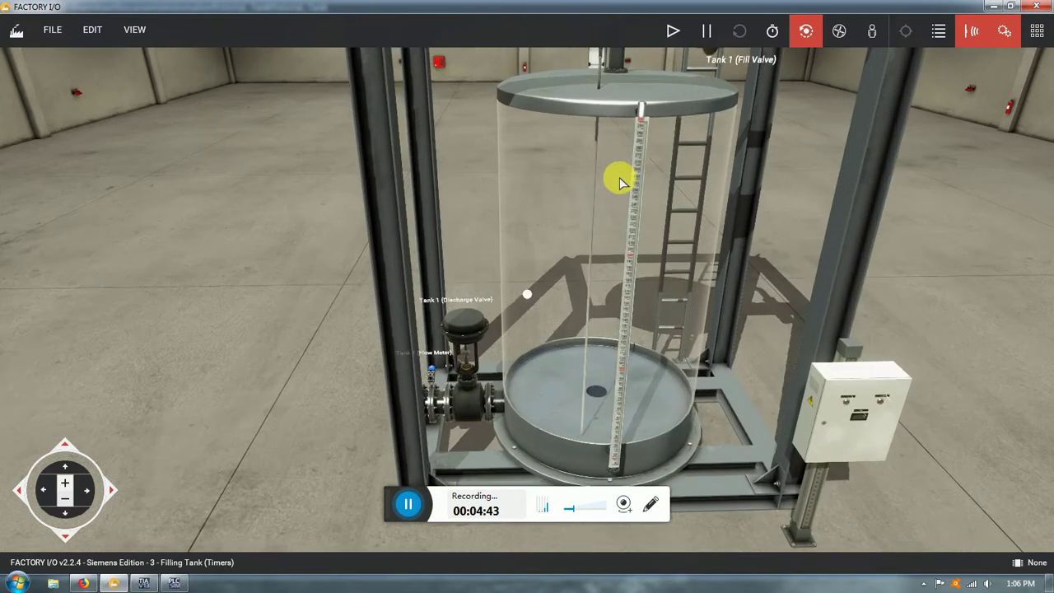
Step: Inspect the tank's level meter, fill valve, discharge valve and flow meter with their tags
scroll(577, 198, "down", 2)
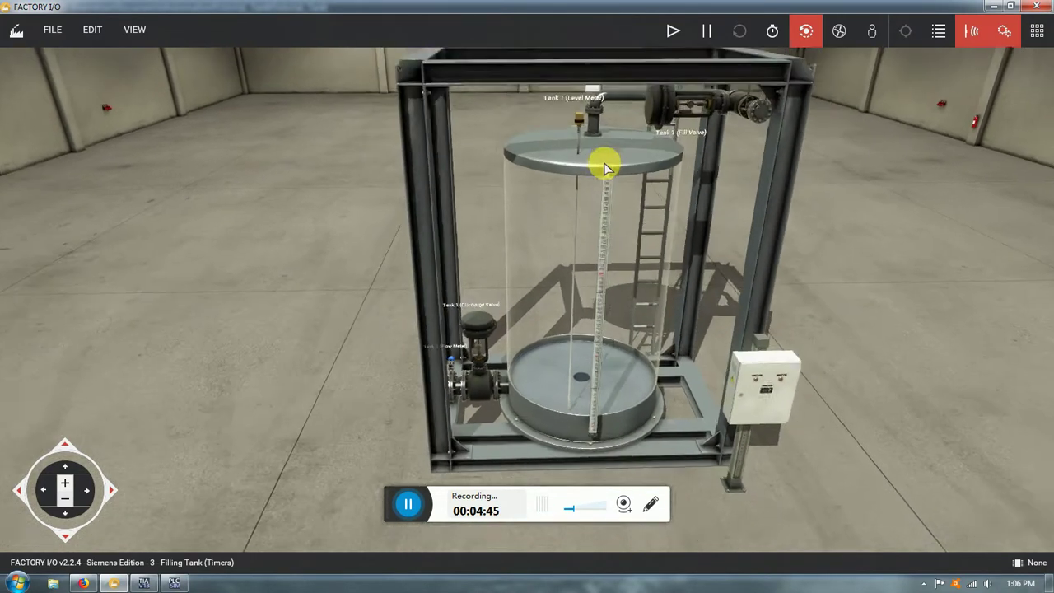
scroll(626, 100, "up", 2)
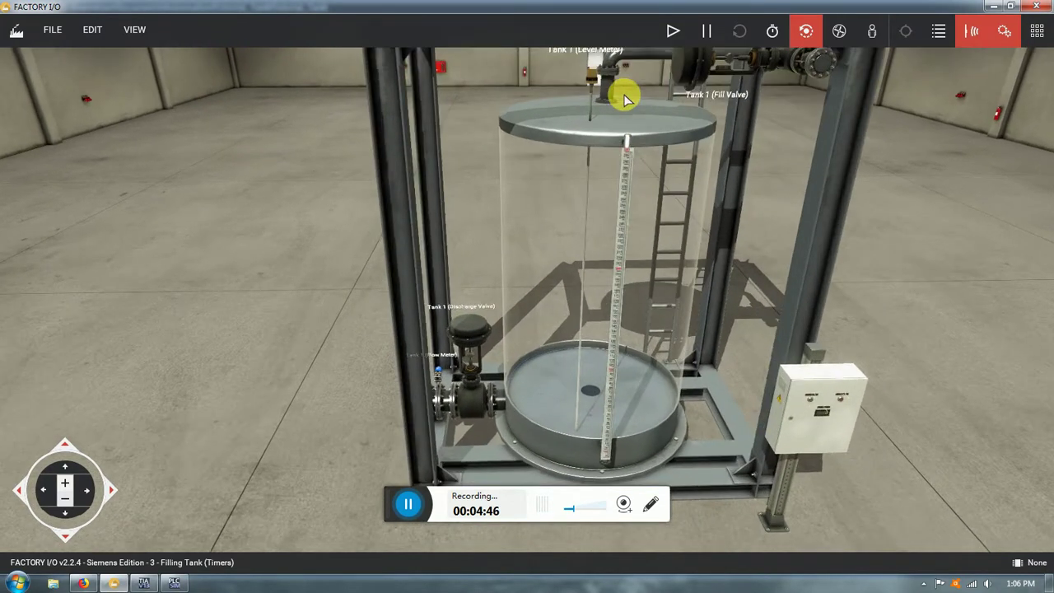
scroll(626, 100, "up", 3)
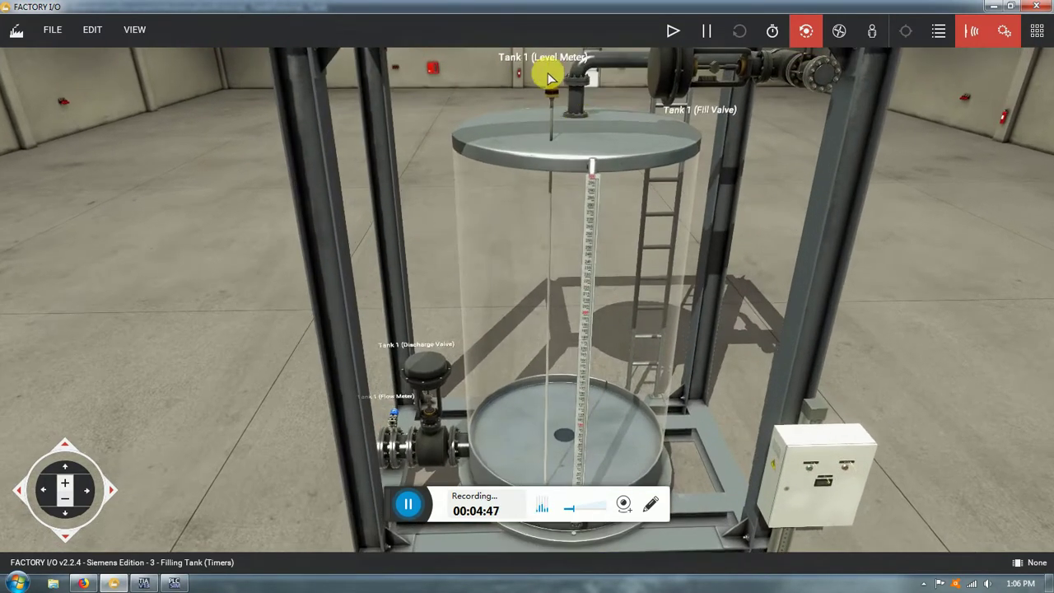
right_click_drag(600, 197, 607, 123)
right_click_drag(595, 252, 597, 334)
scroll(595, 331, "up", 1)
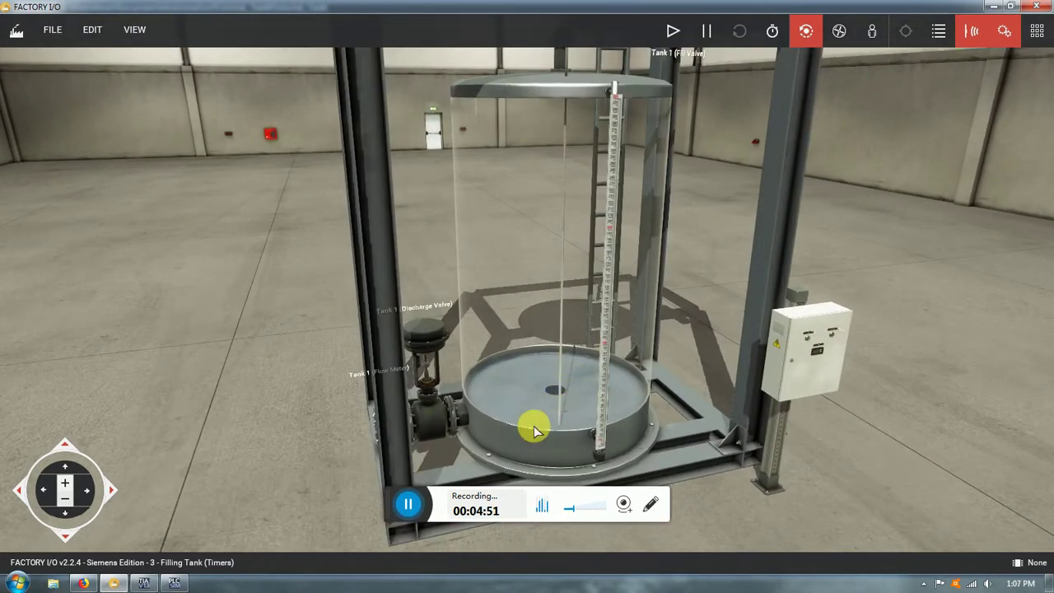
left_click(940, 33)
left_click(941, 34)
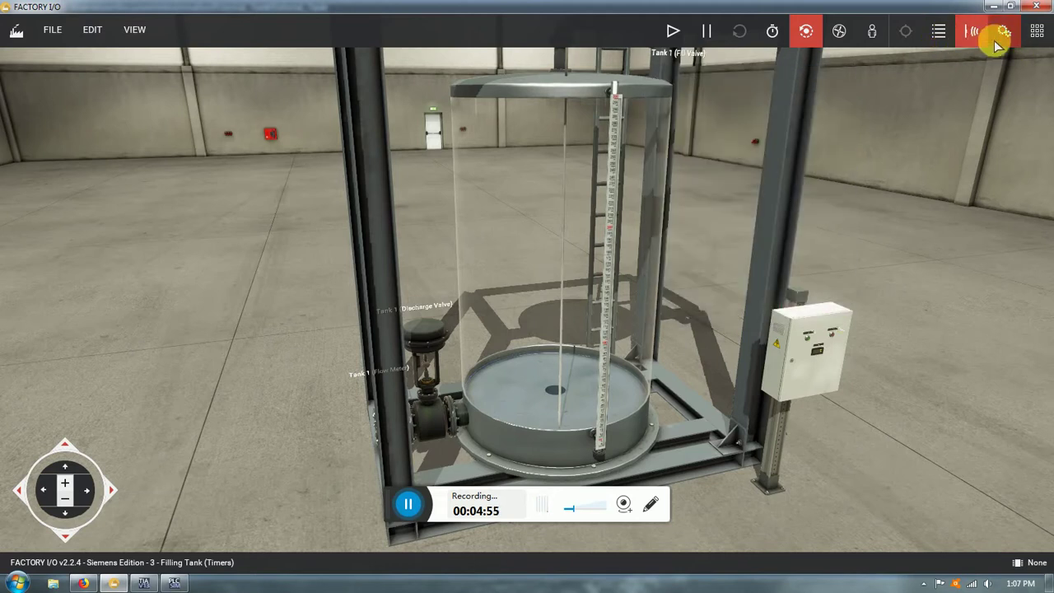
left_click(1031, 33)
left_click(1031, 34)
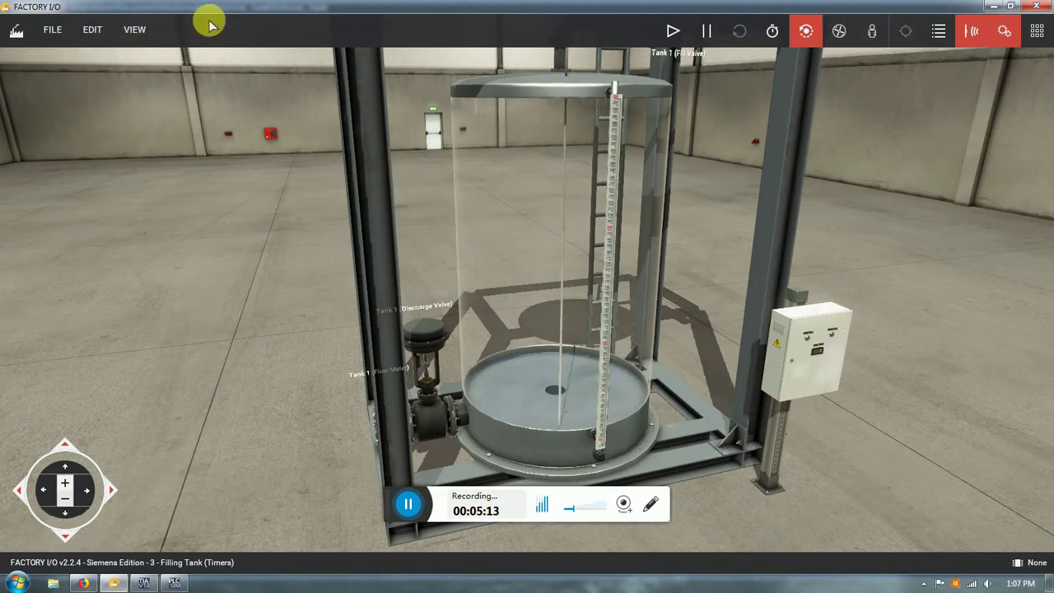
Step: Reopen the Bucket Filler scene from My Scenes, discarding the changes to the filling tank scene
left_click(50, 29)
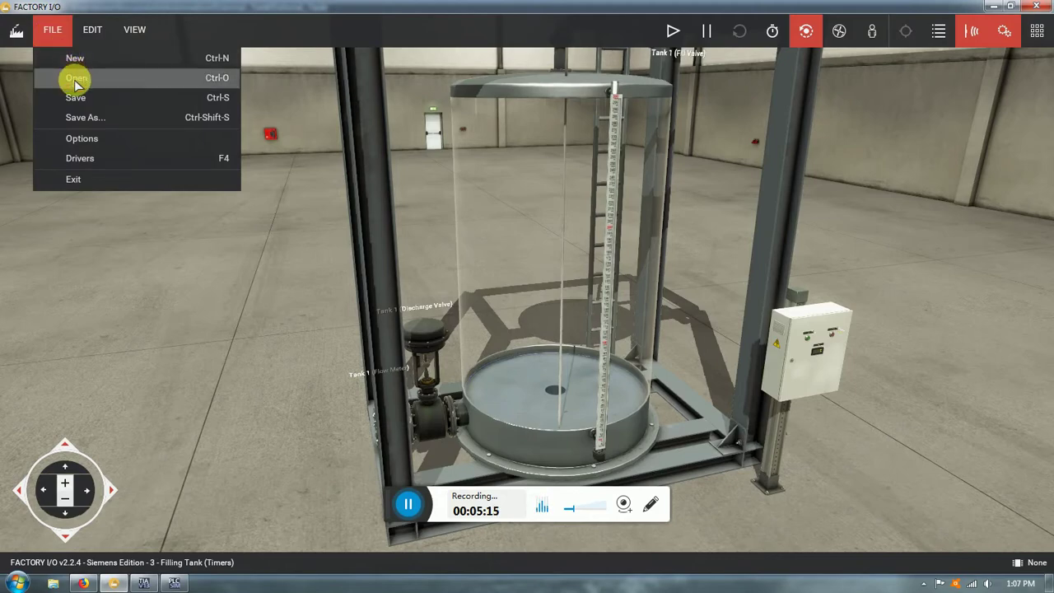
left_click(76, 79)
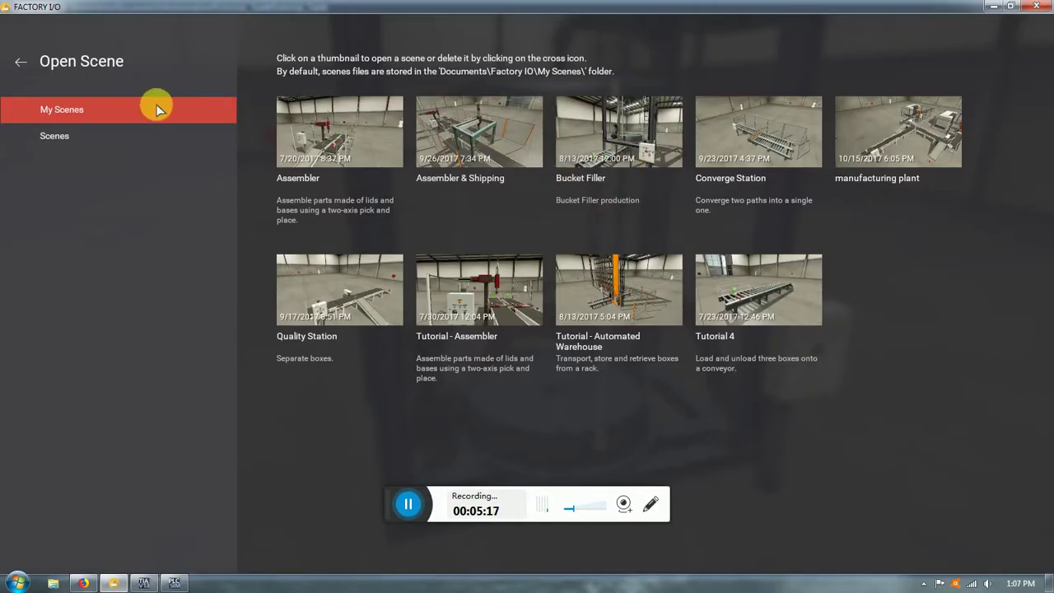
left_click(566, 124)
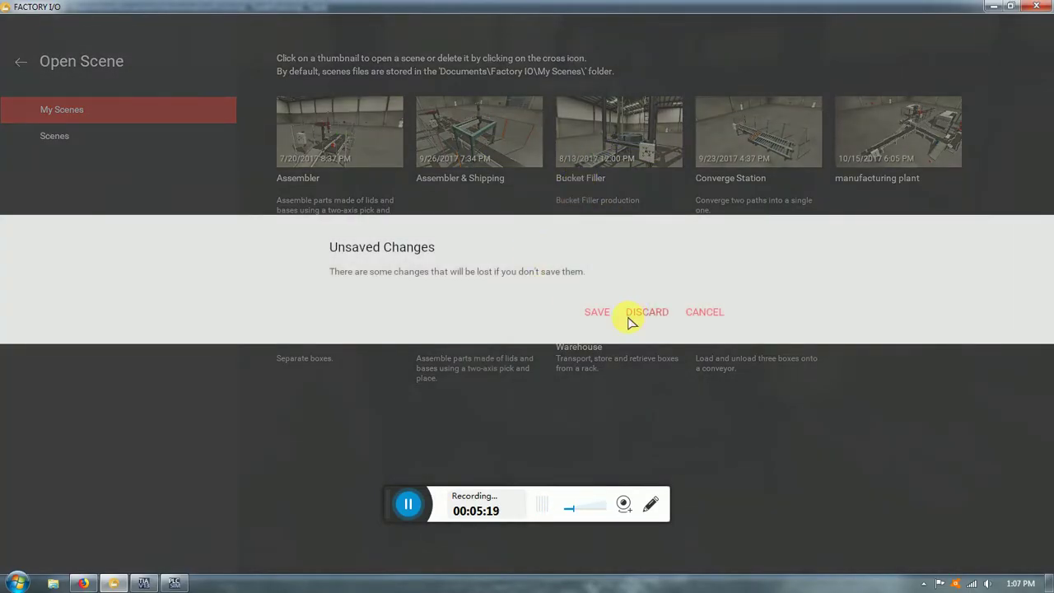
left_click(627, 320)
Step: Examine the station's discharge valve, flow meter and the crate on the roller conveyor beneath the tank from several angles
scroll(522, 317, "up", 3)
scroll(520, 322, "down", 3)
right_click_drag(529, 289, 645, 291)
scroll(552, 320, "up", 3)
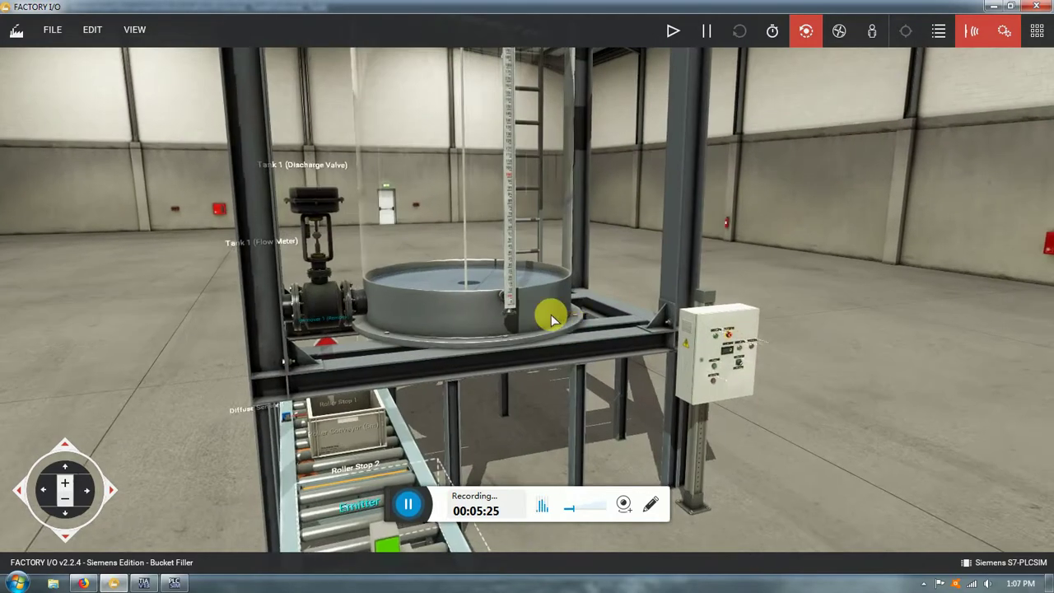
right_click_drag(473, 329, 640, 377)
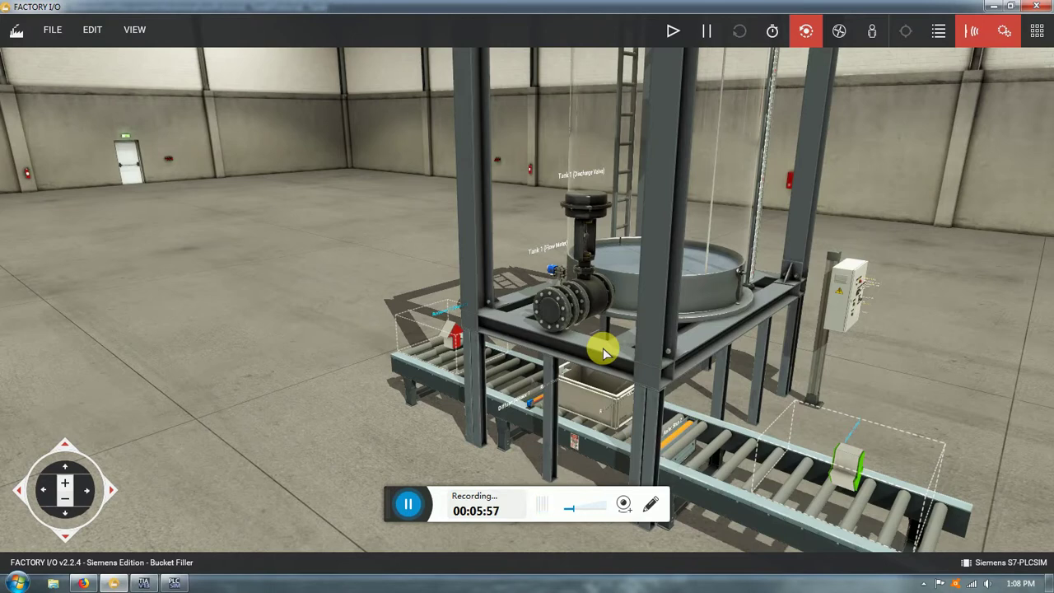
right_click_drag(609, 346, 478, 172)
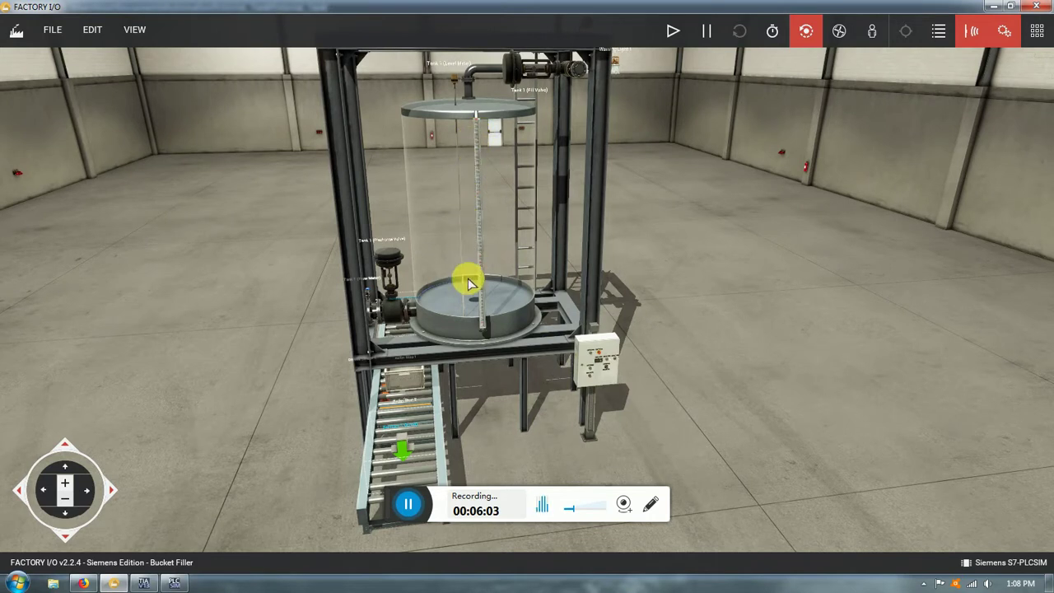
scroll(521, 306, "up", 3)
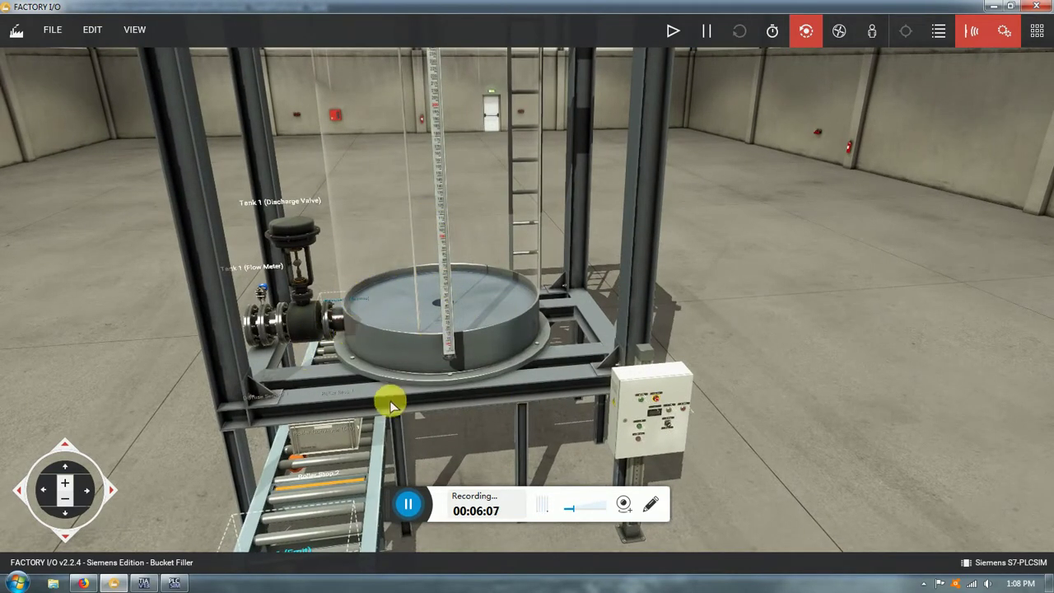
scroll(396, 215, "down", 3)
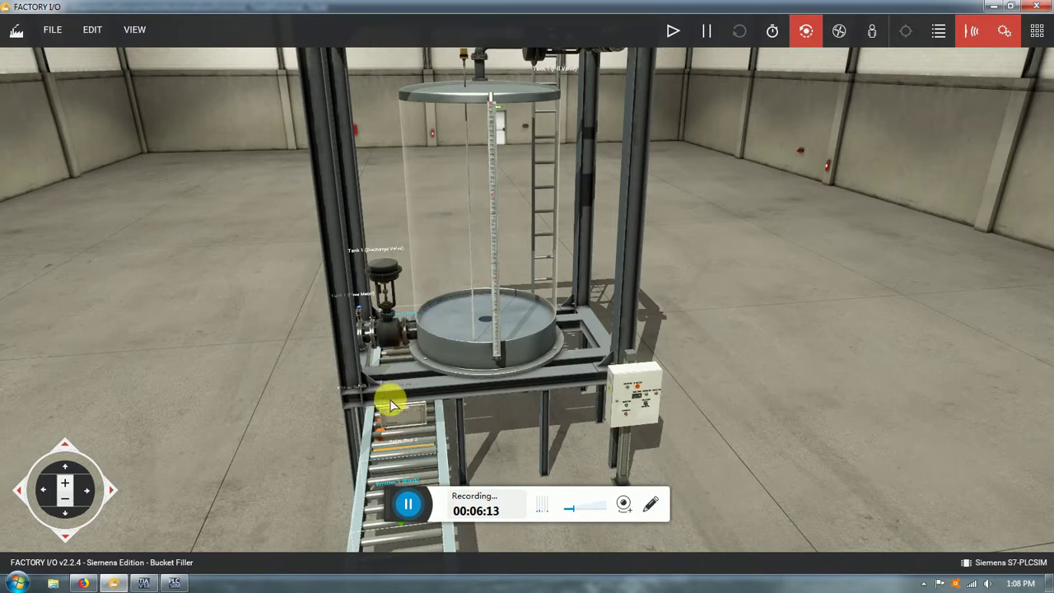
scroll(381, 325, "up", 3)
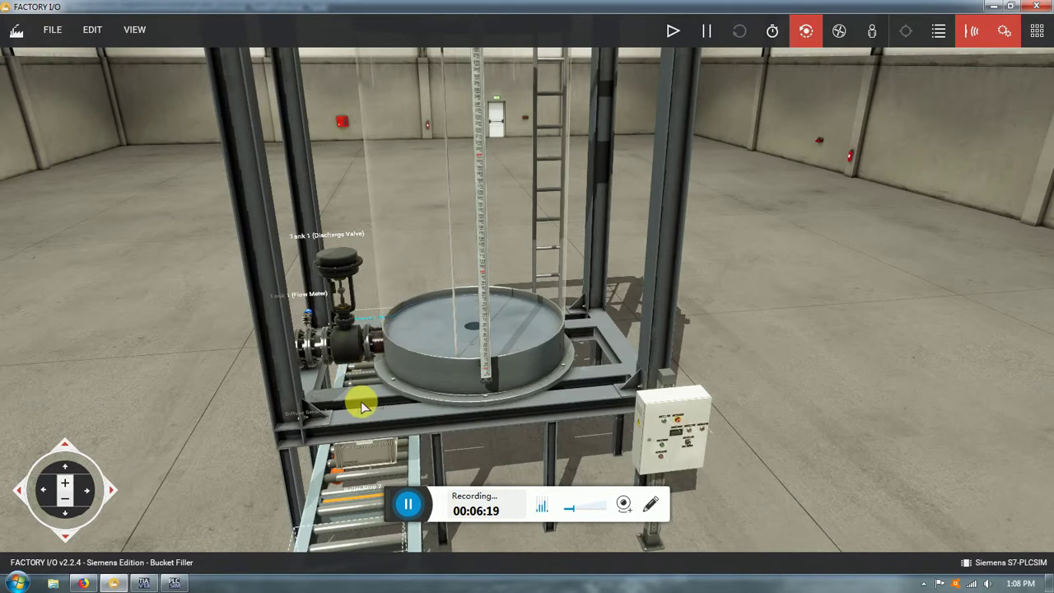
scroll(451, 198, "down", 2)
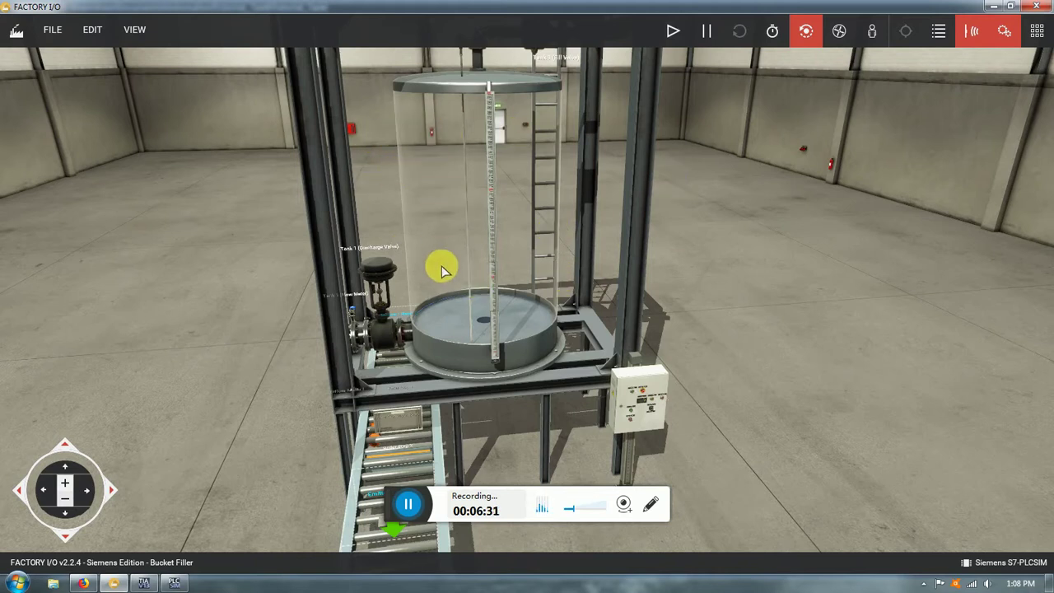
Step: Inspect the tank basin and level scale, the control panel, and the discharge valve above the crate up close
right_click_drag(451, 297, 503, 268)
scroll(603, 285, "up", 3)
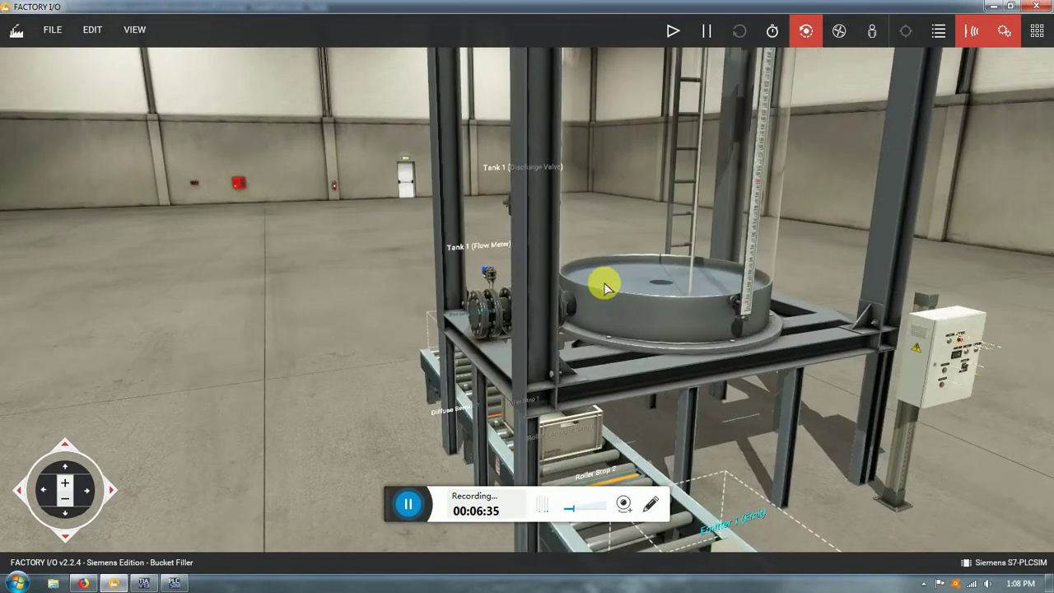
scroll(676, 219, "up", 2)
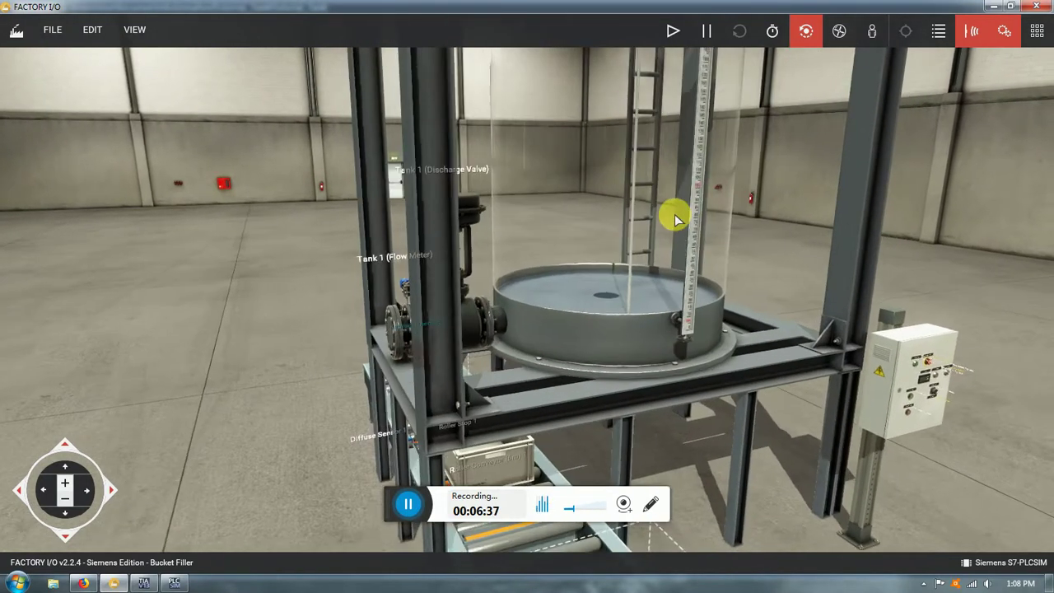
scroll(674, 206, "down", 2)
scroll(630, 189, "down", 2)
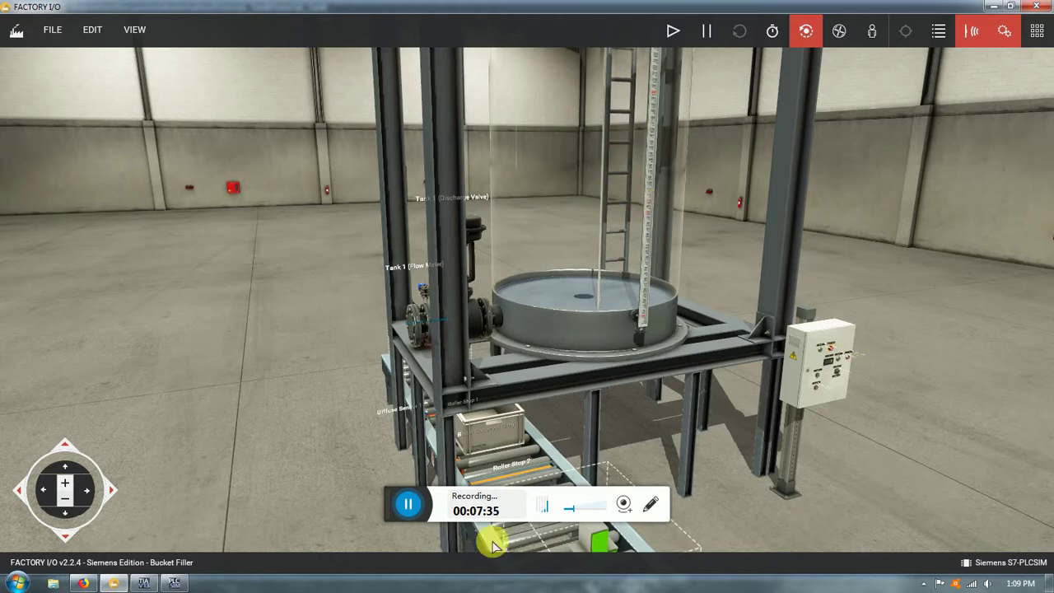
right_click_drag(513, 400, 539, 334)
scroll(508, 374, "up", 4)
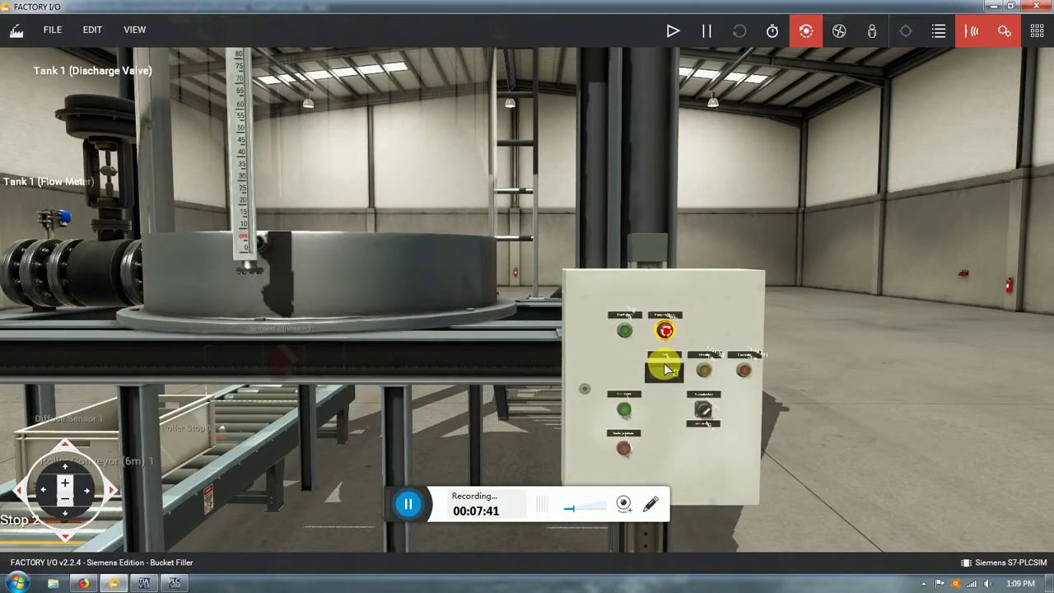
right_click_drag(556, 313, 552, 334)
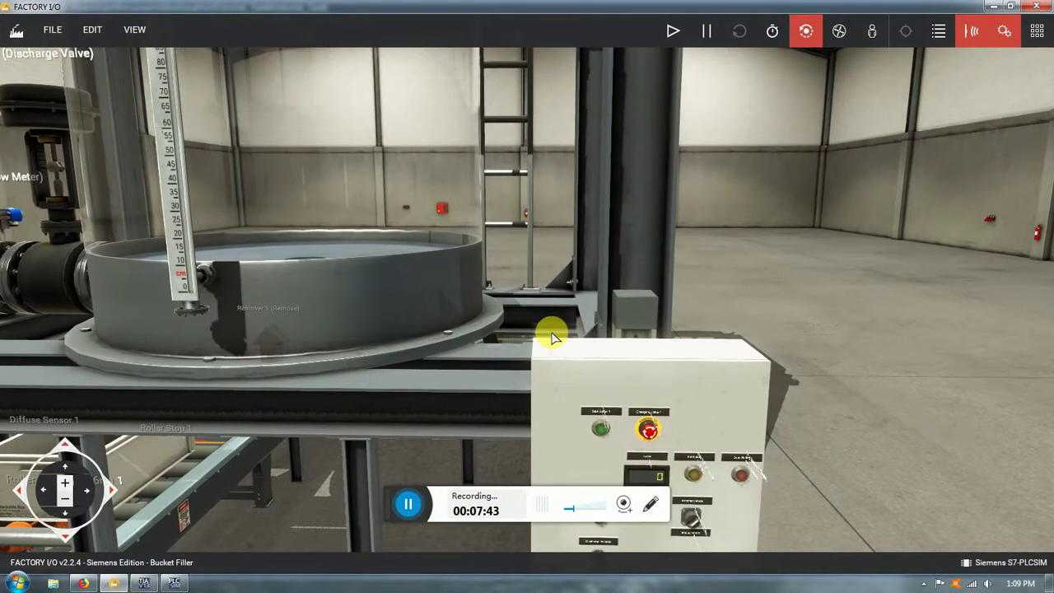
scroll(552, 335, "down", 2)
right_click_drag(234, 328, 614, 293)
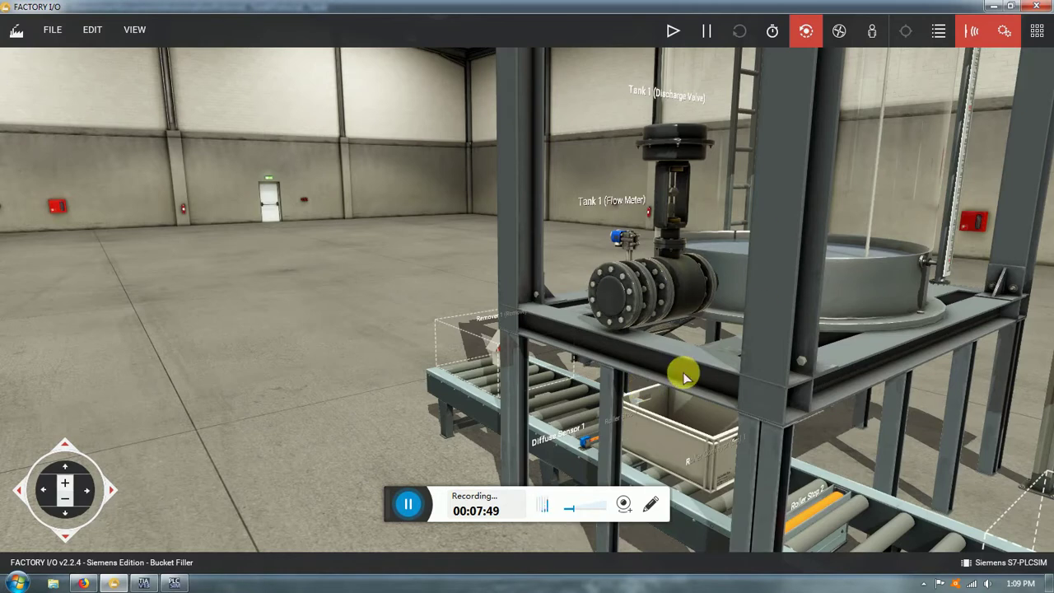
right_click_drag(868, 184, 661, 271)
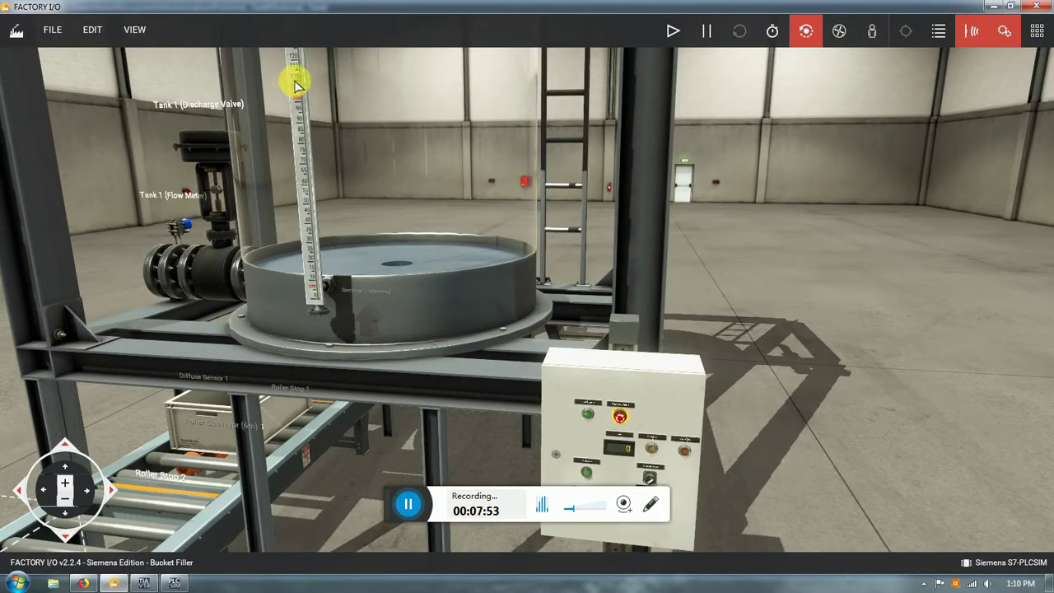
Step: Examine the tank's level scale and basin up close, together with the adjacent discharge valve and flow meter
right_click_drag(305, 93, 475, 193)
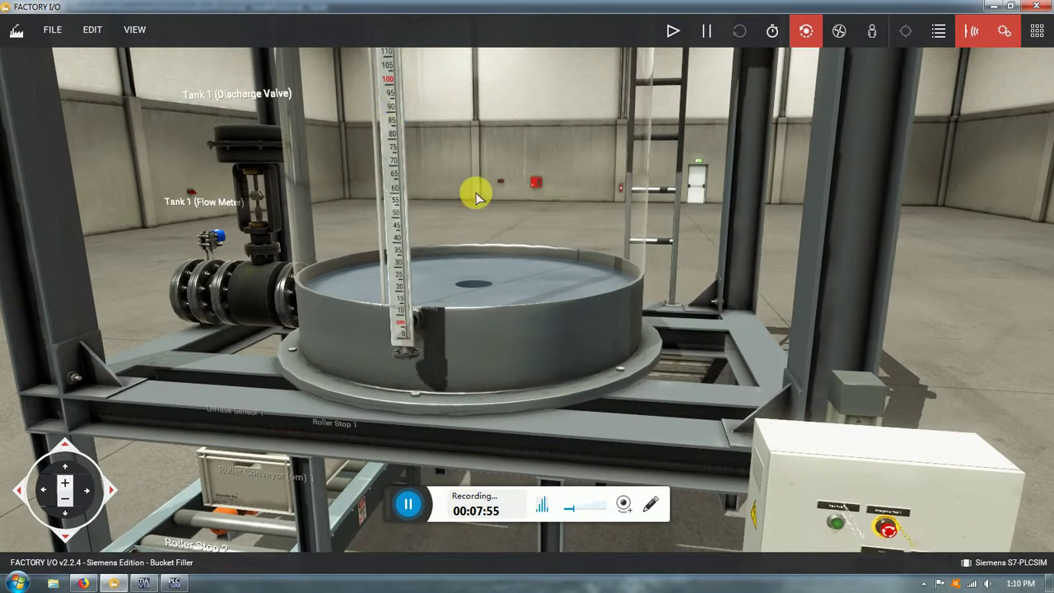
scroll(398, 115, "up", 2)
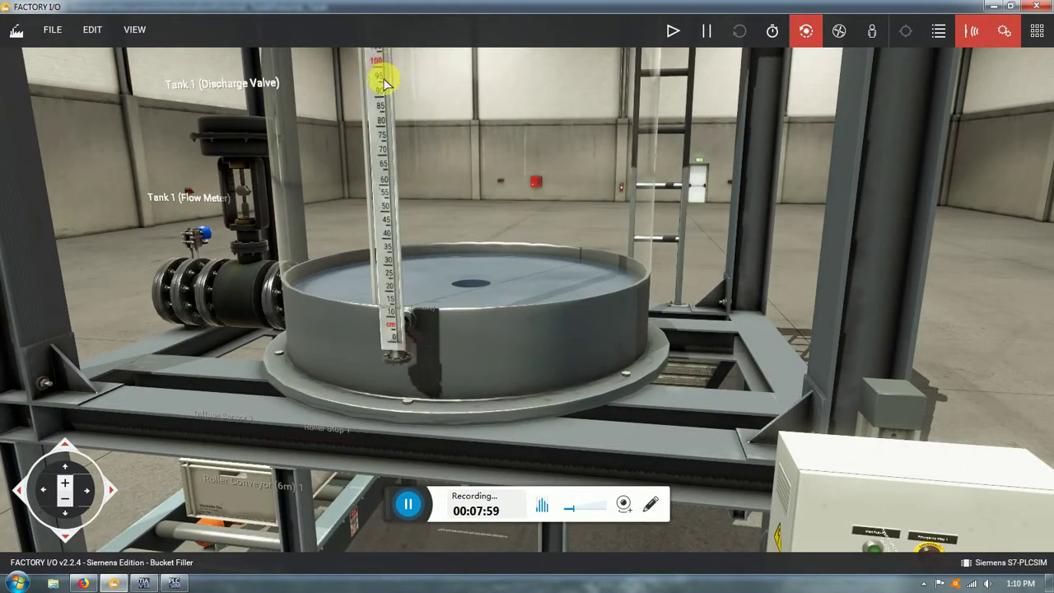
scroll(349, 278, "down", 2)
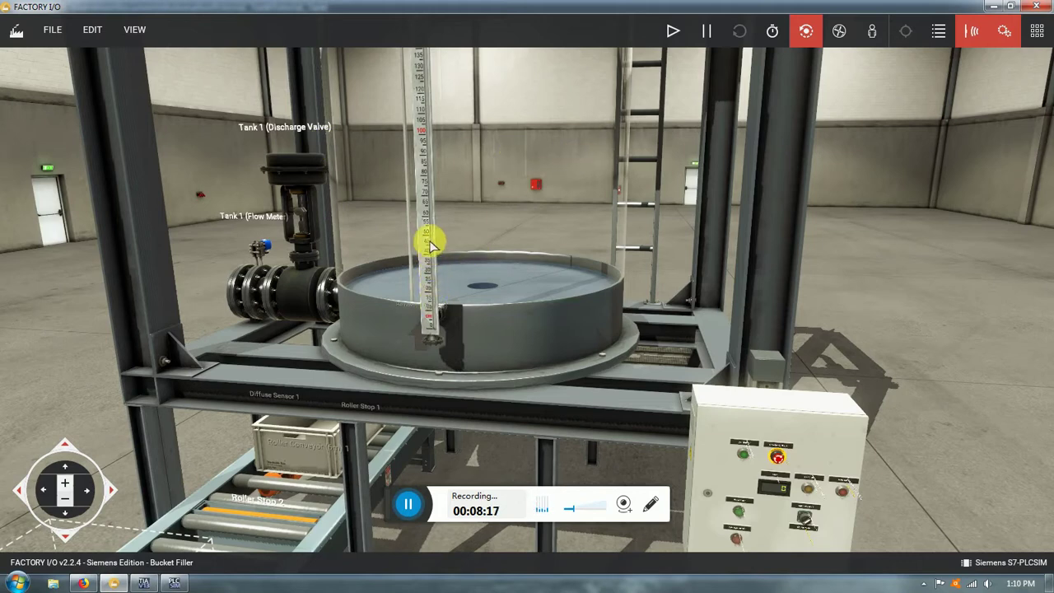
scroll(428, 239, "up", 5)
scroll(299, 184, "down", 5)
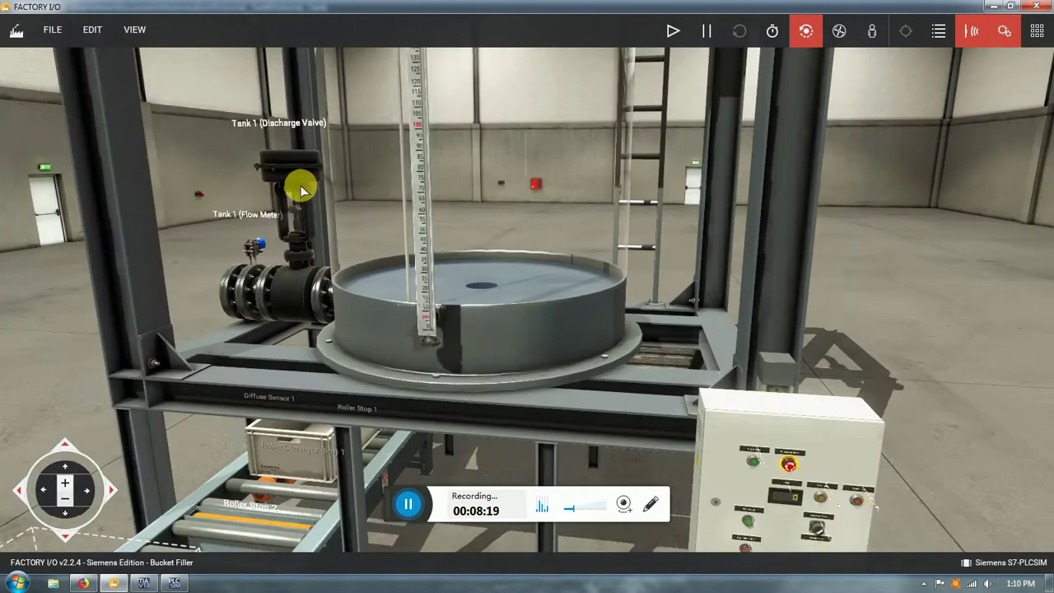
scroll(442, 141, "up", 4)
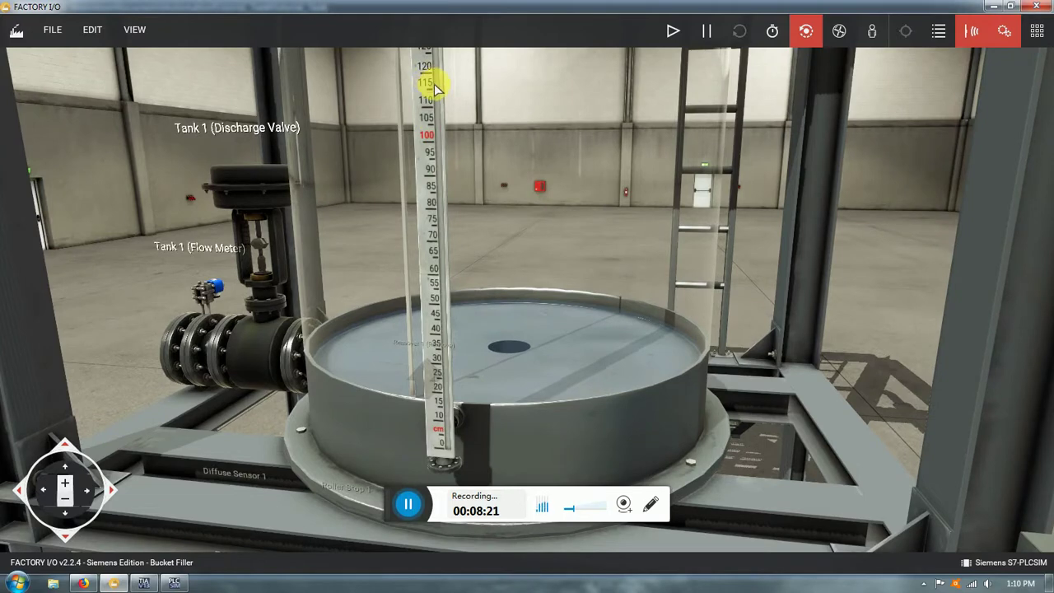
scroll(433, 108, "down", 6)
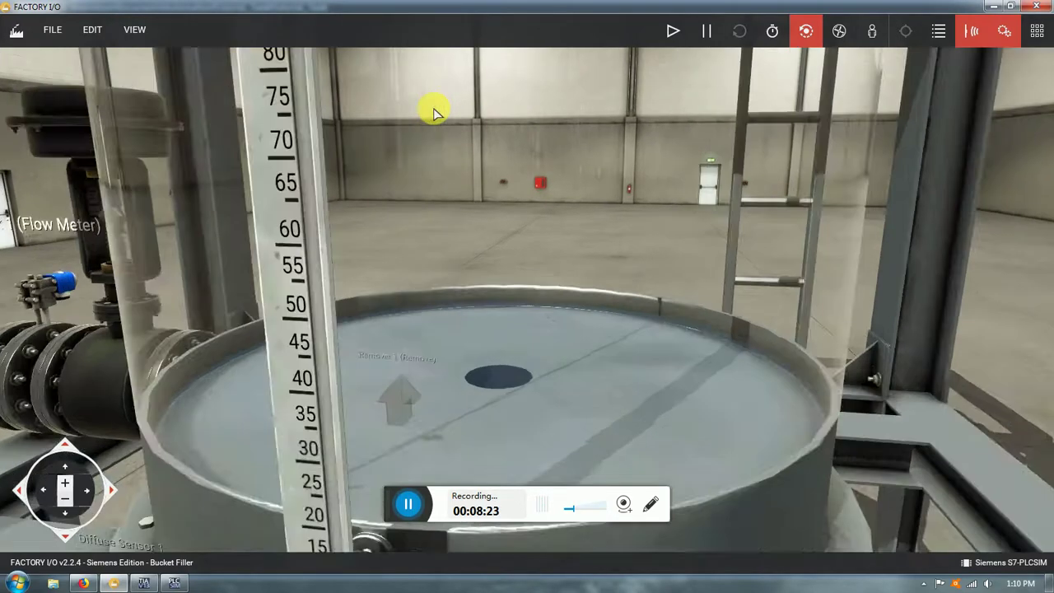
scroll(465, 229, "up", 5)
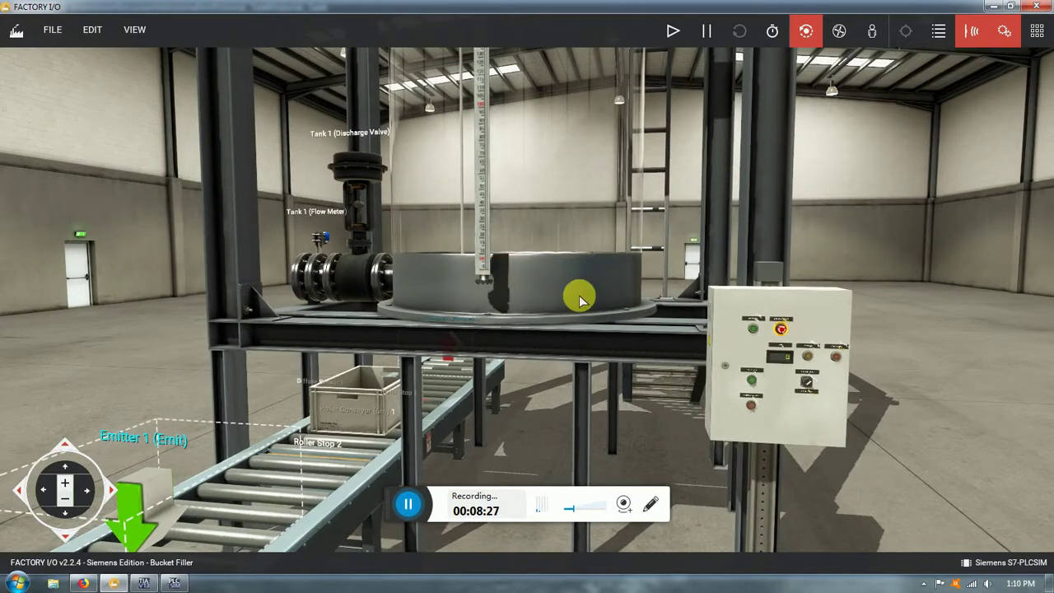
Step: View the roller conveyor side of the station, from the emitter past the crate to the remover
right_click_drag(558, 306, 688, 373)
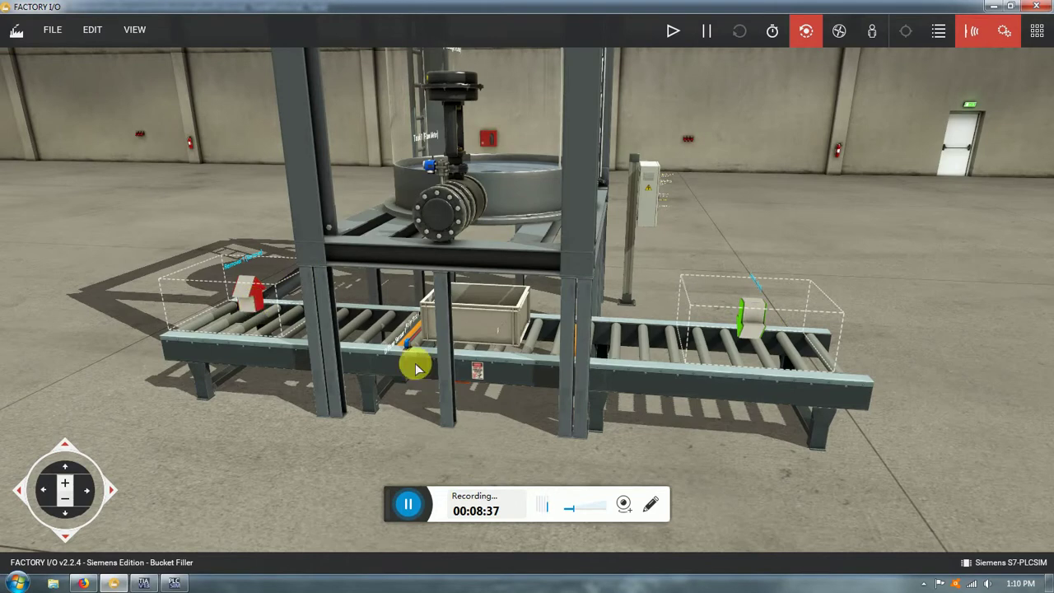
middle_click_drag(717, 403, 451, 397)
scroll(449, 392, "down", 1)
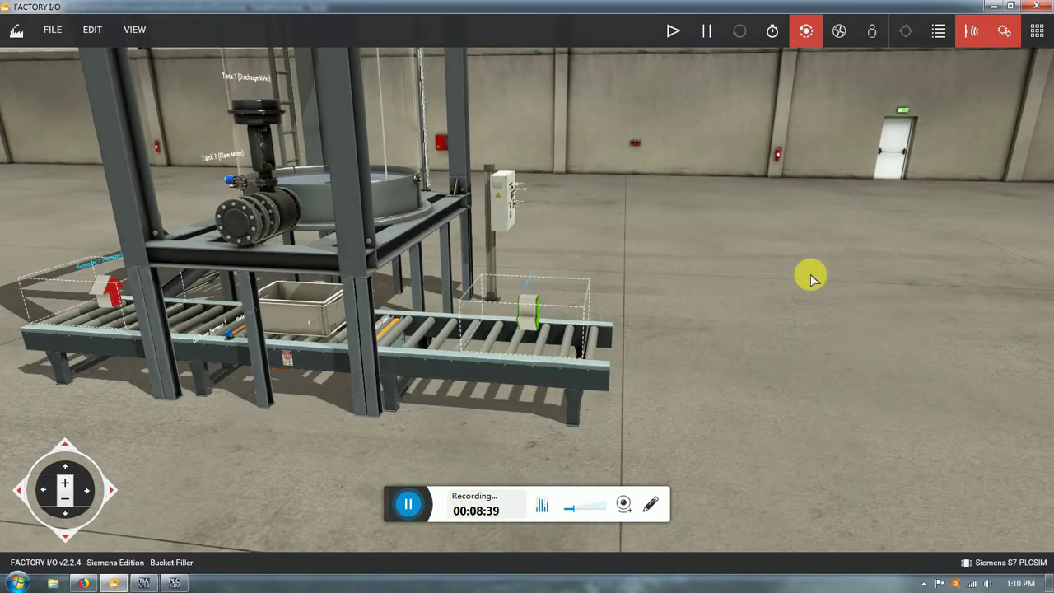
right_click_drag(445, 260, 694, 383)
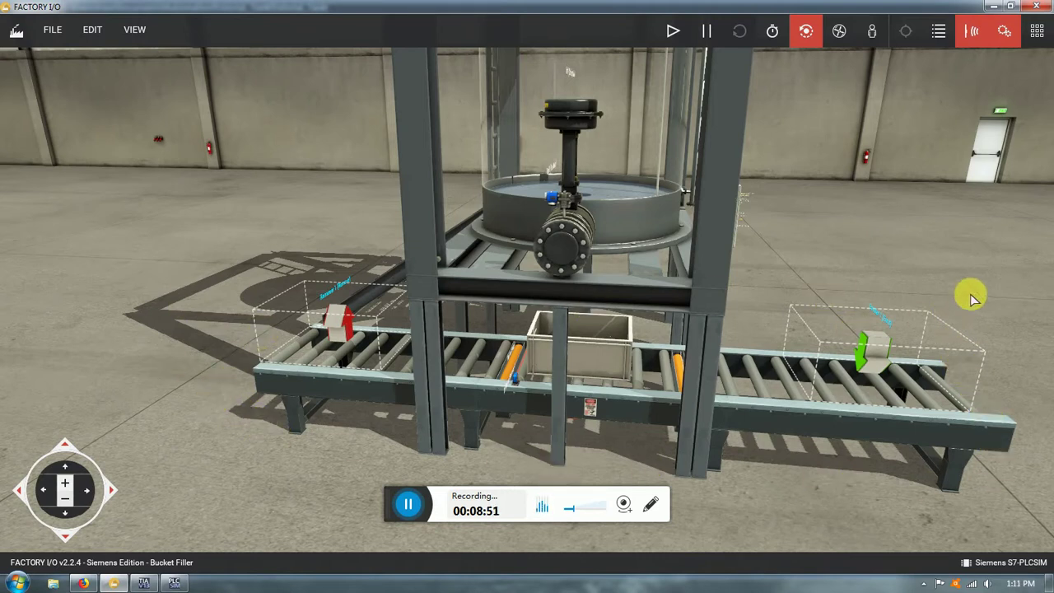
scroll(541, 330, "up", 3)
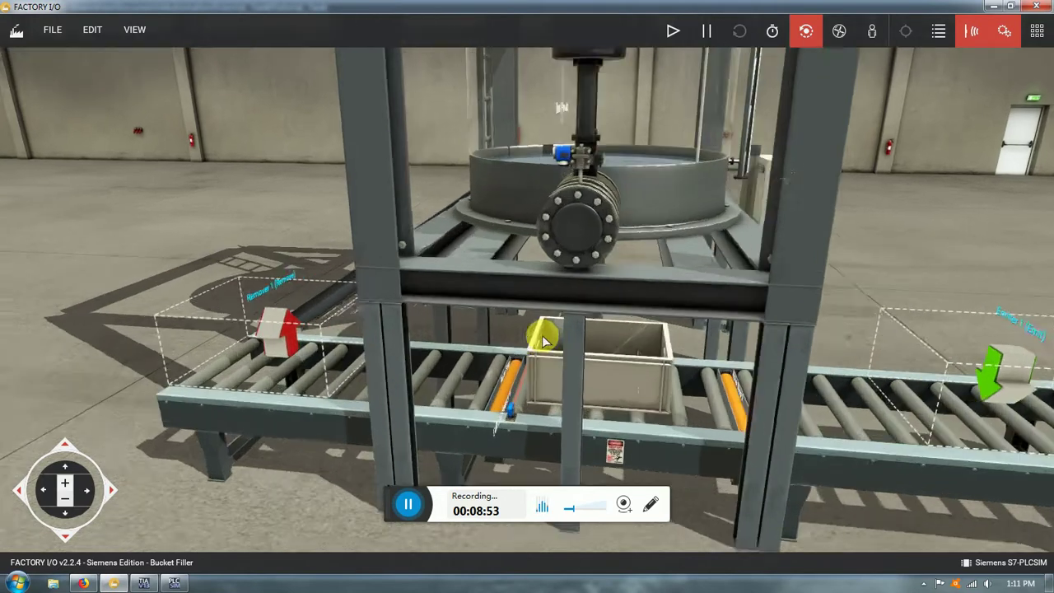
Step: Inspect the crate's filling position beneath the discharge valve, including the diffuse sensor and the roller stops, from several angles
right_click_drag(541, 330, 499, 304)
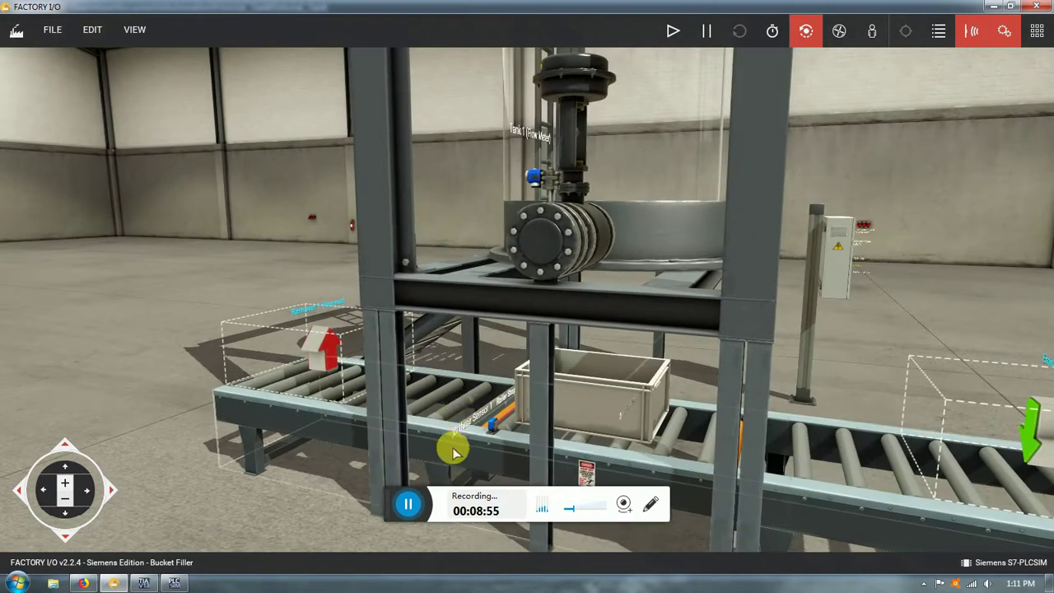
scroll(486, 388, "down", 2)
scroll(623, 433, "up", 2)
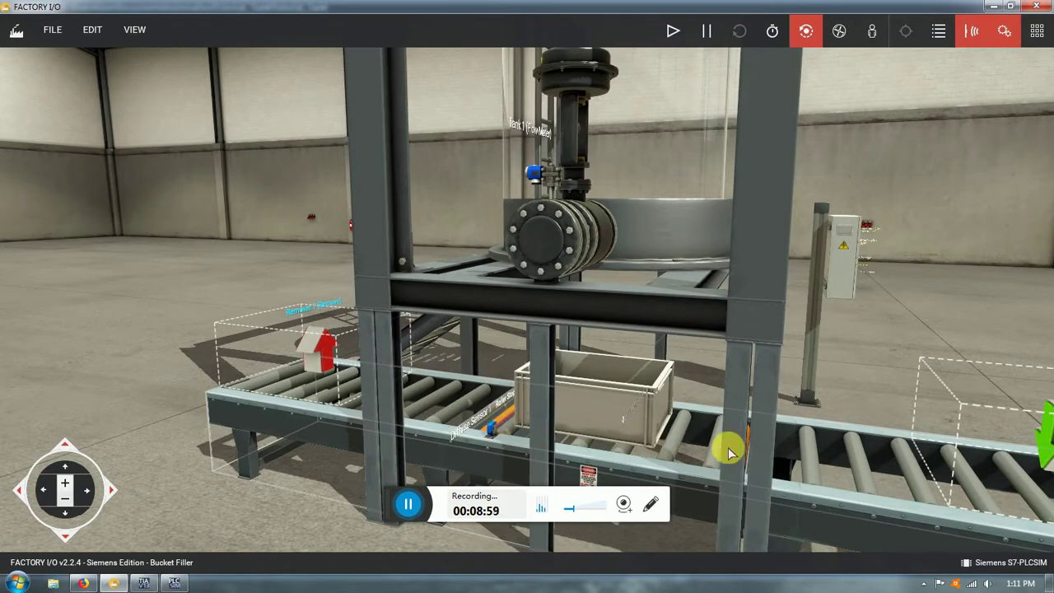
right_click_drag(560, 436, 642, 338)
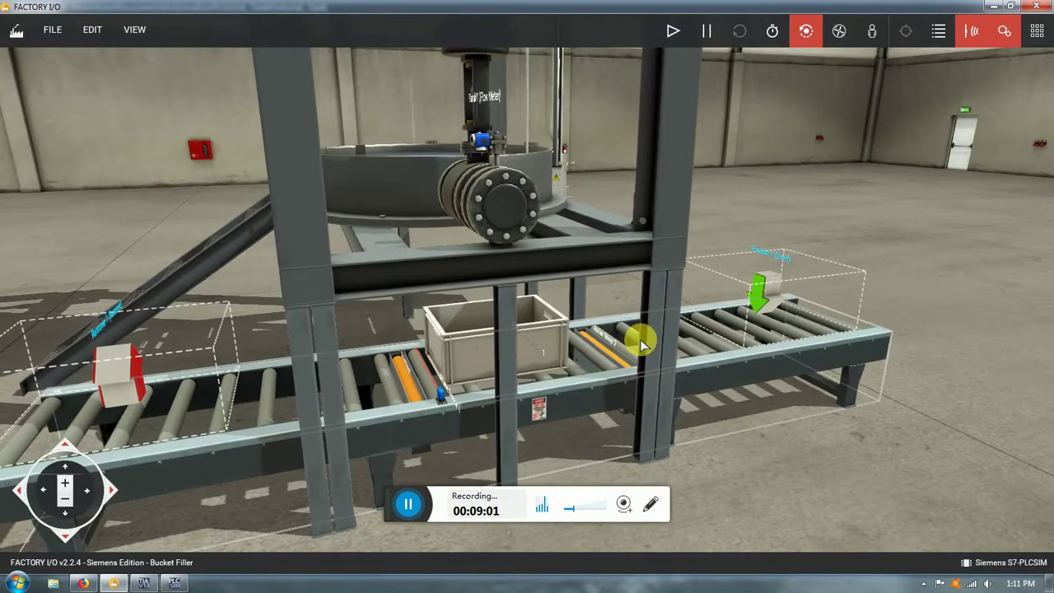
right_click_drag(539, 387, 505, 376)
scroll(506, 376, "up", 1)
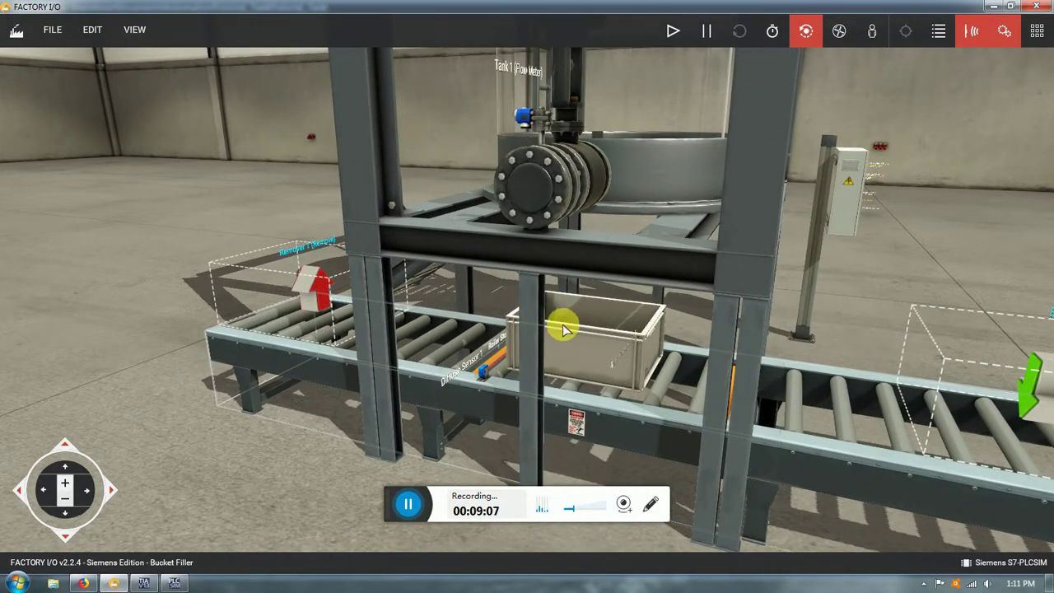
right_click_drag(527, 353, 689, 349)
right_click_drag(511, 355, 395, 363)
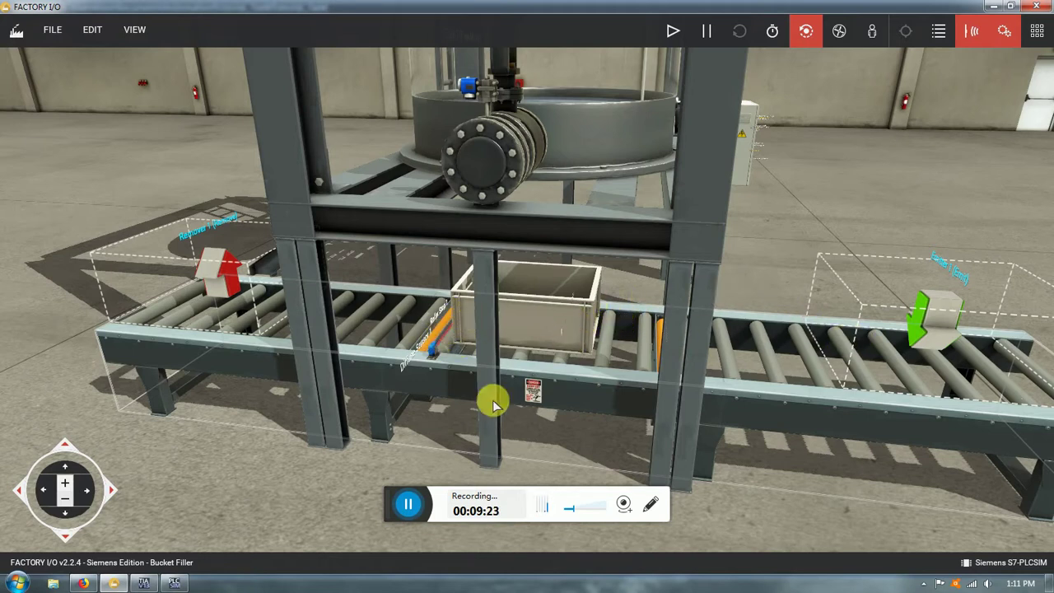
right_click_drag(515, 344, 560, 296)
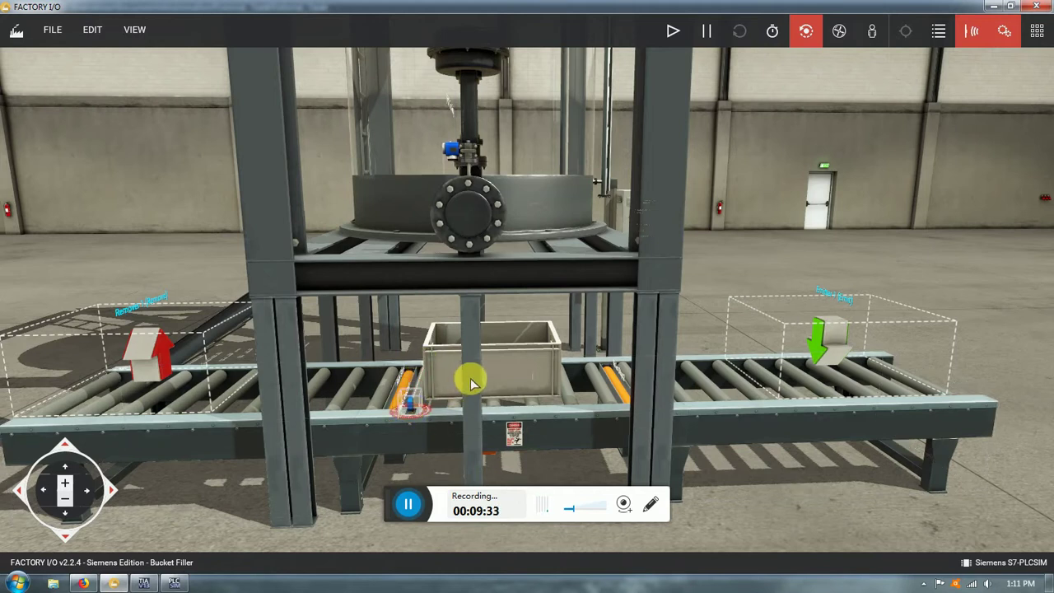
right_click_drag(476, 350, 491, 287)
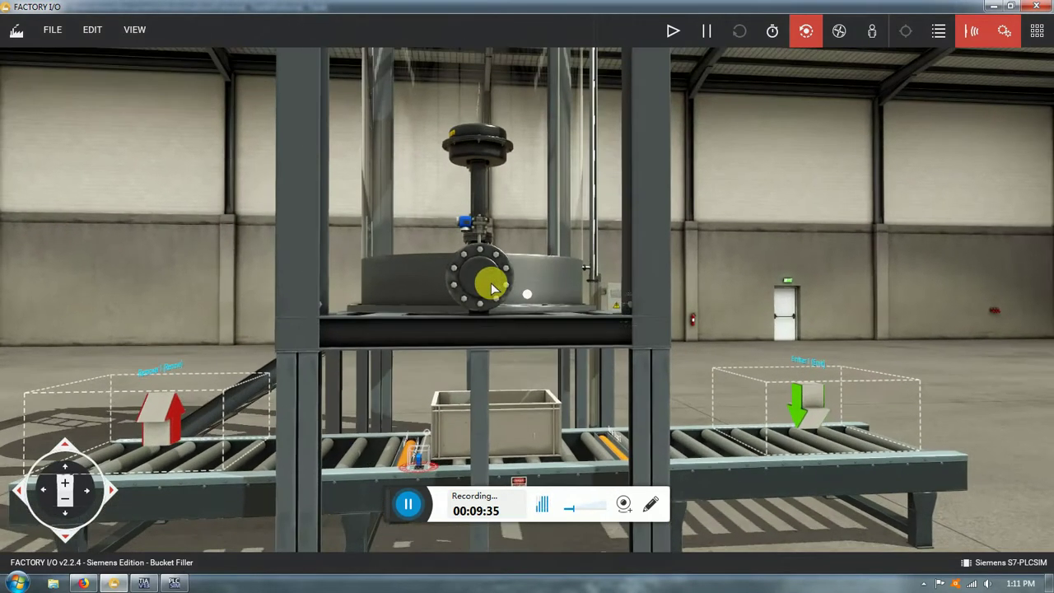
right_click_drag(583, 370, 573, 274)
Step: Examine the control panel's push buttons, emergency stop, digital display and mode selector up close
left_click(482, 450)
scroll(485, 391, "up", 2)
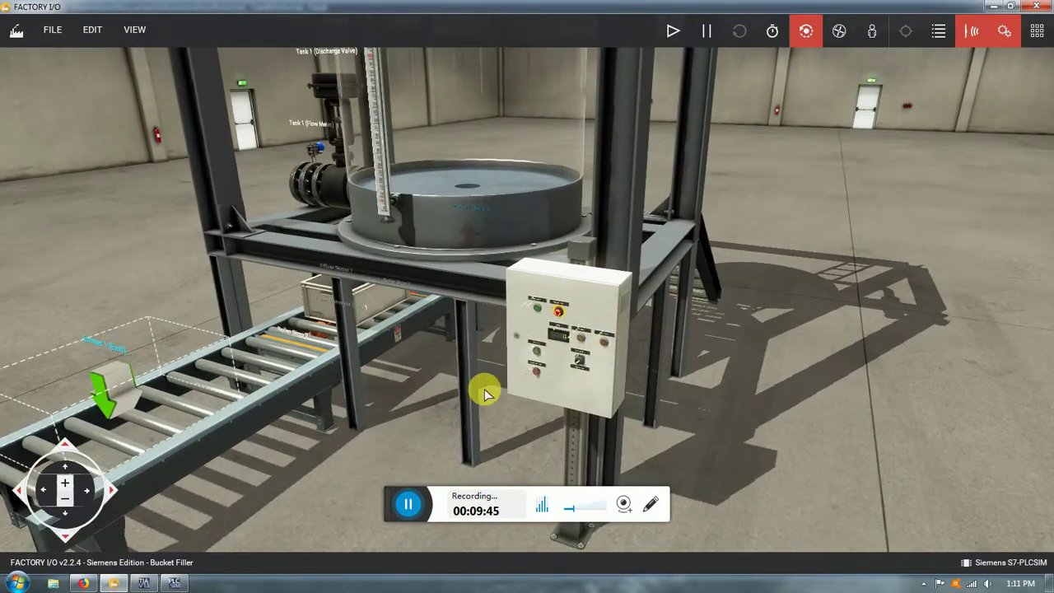
scroll(602, 385, "up", 2)
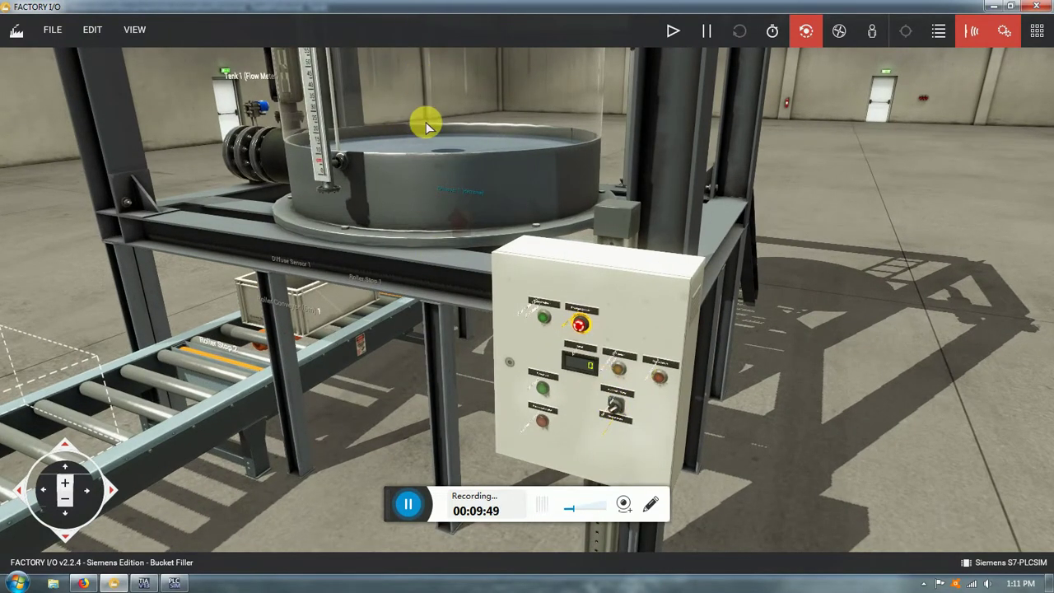
scroll(640, 405, "up", 3)
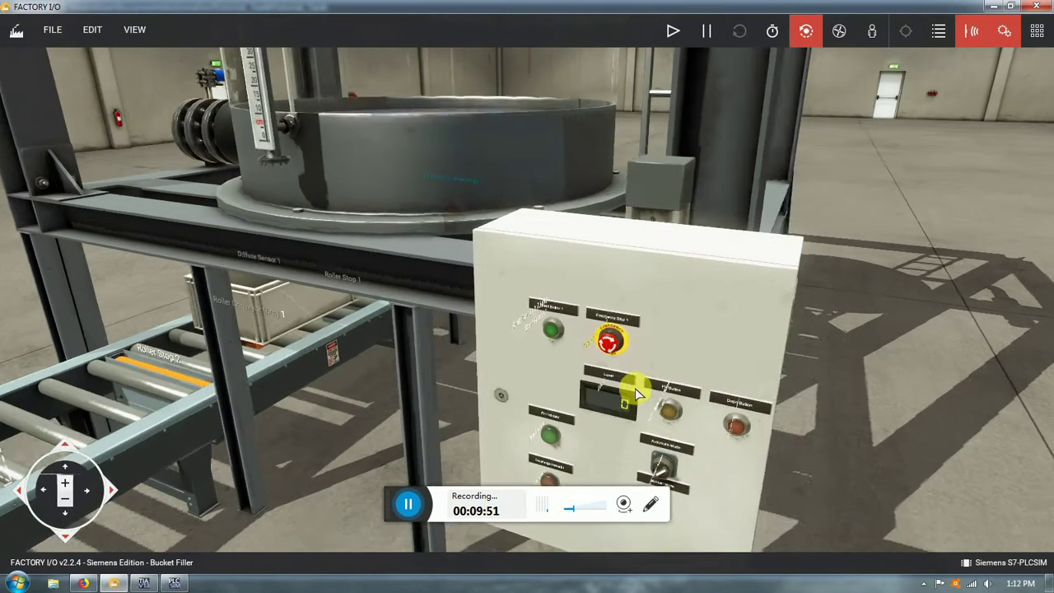
scroll(677, 510, "down", 5)
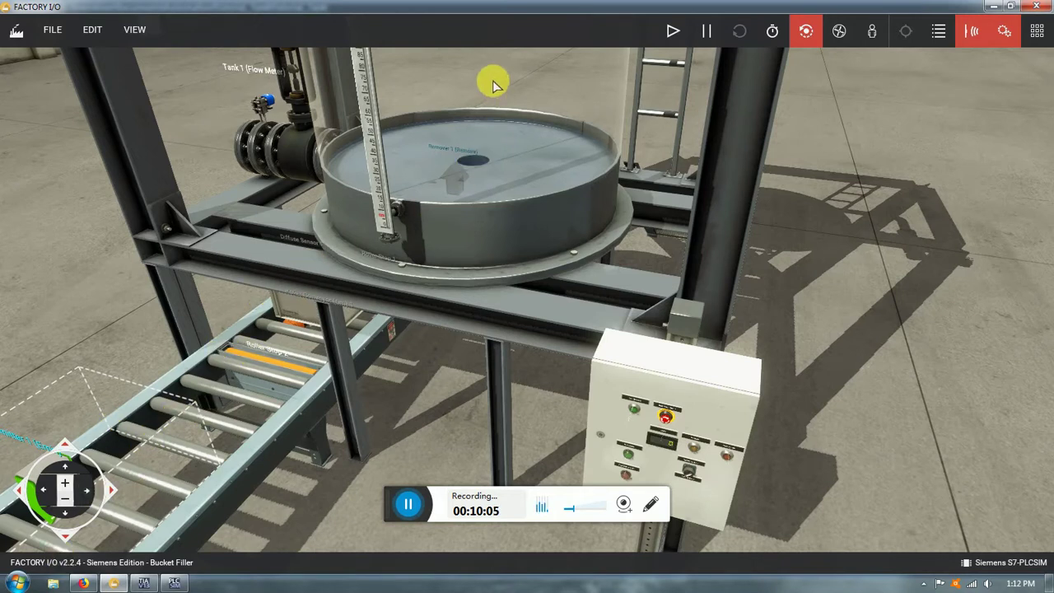
Step: Inspect the full tank height, including the level meter, fill valve, level scale, alarm siren and warning light on the frame
scroll(486, 105, "down", 8)
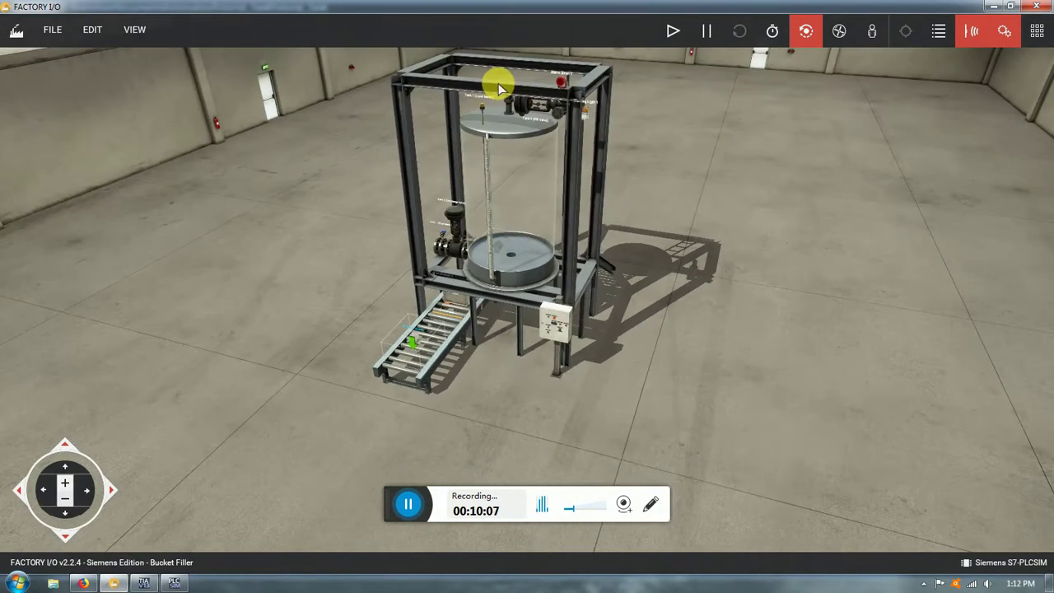
scroll(498, 137, "up", 6)
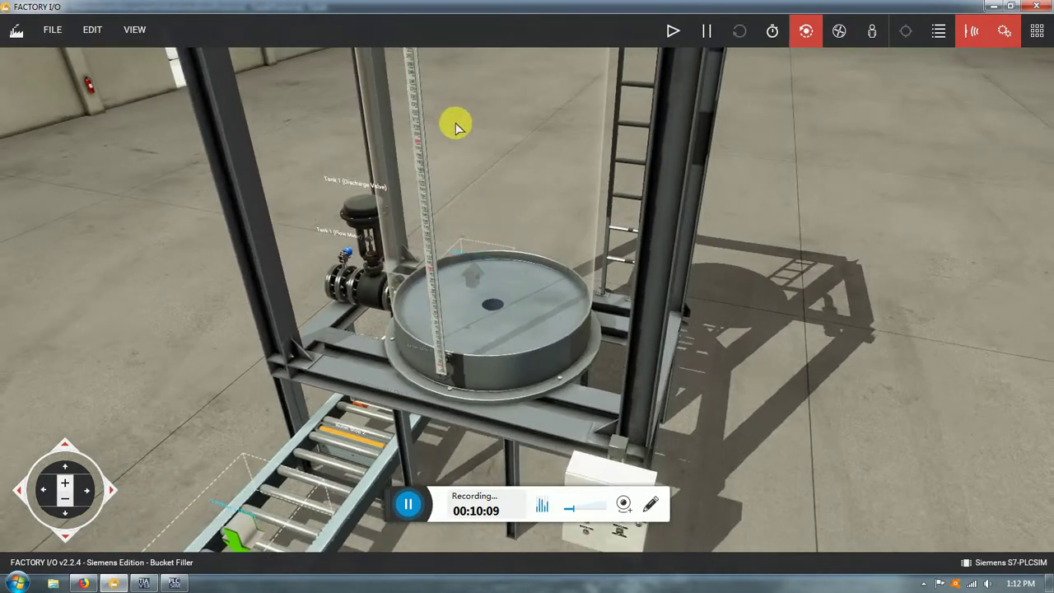
scroll(495, 276, "up", 4)
scroll(494, 276, "down", 4)
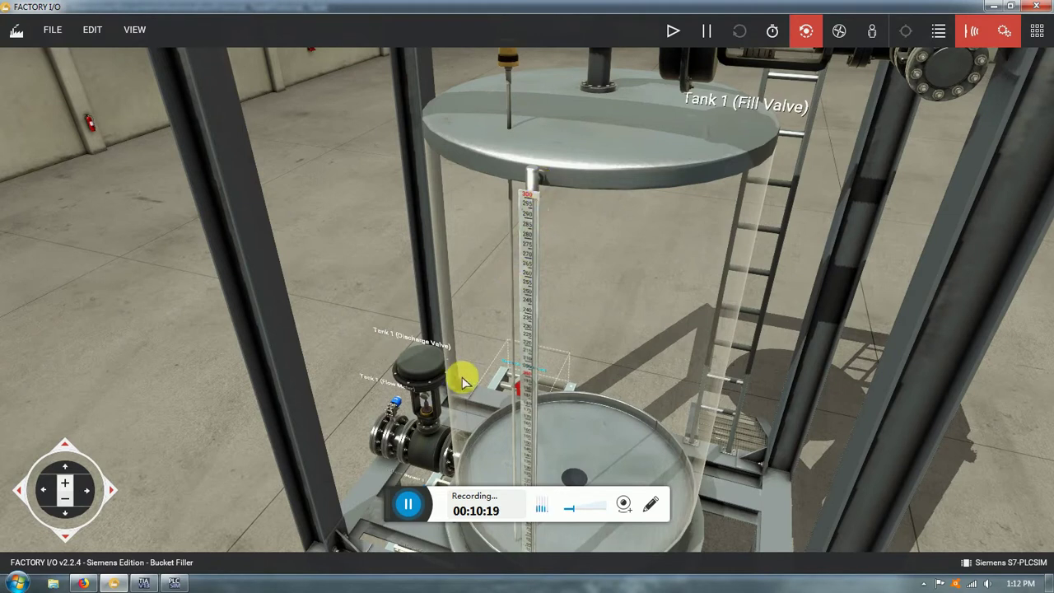
scroll(480, 364, "down", 5)
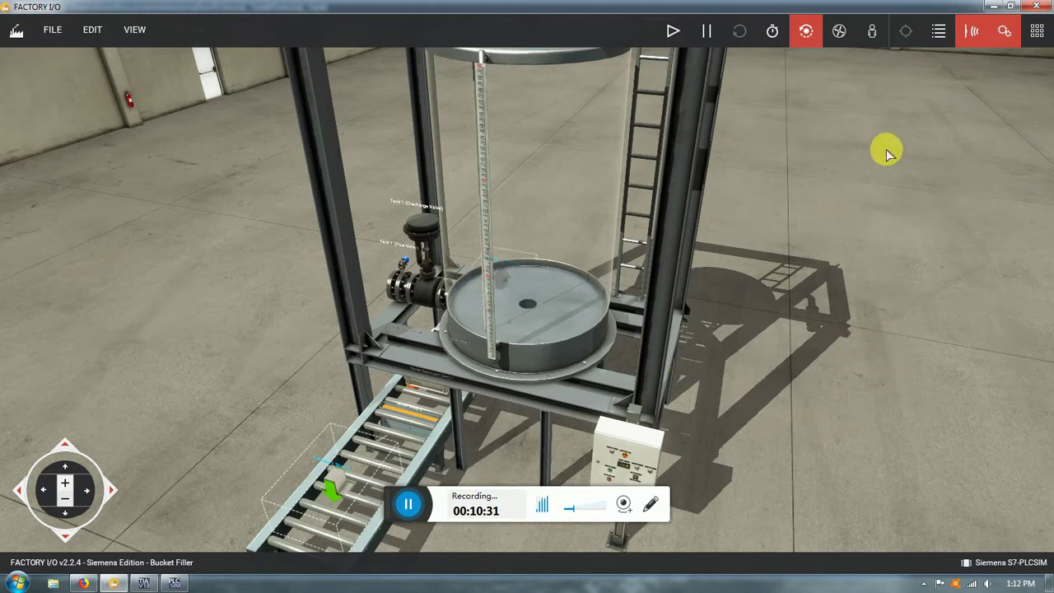
scroll(650, 241, "up", 2)
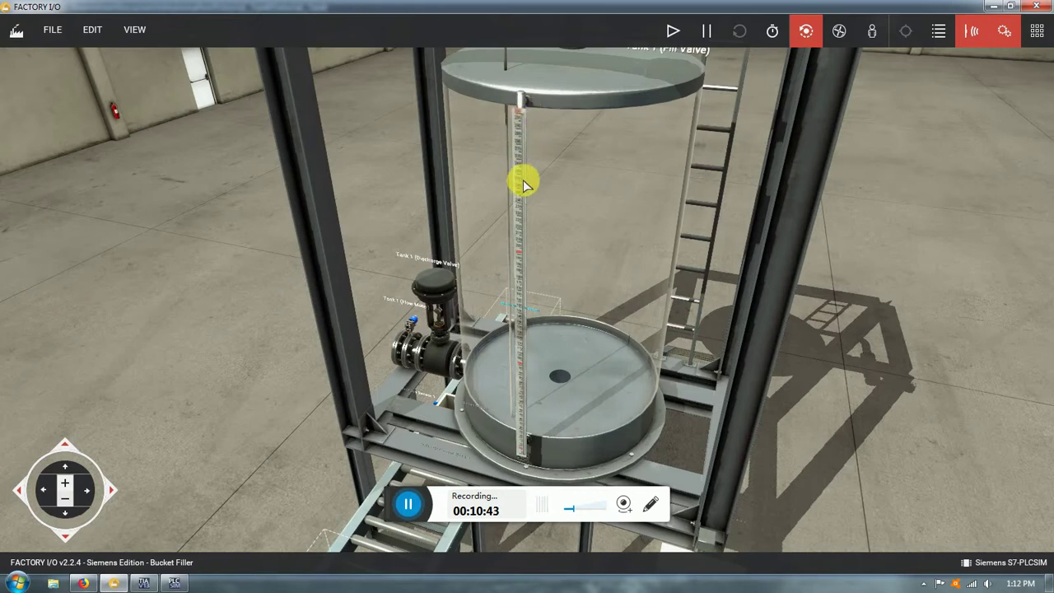
scroll(522, 178, "down", 10)
scroll(607, 205, "up", 10)
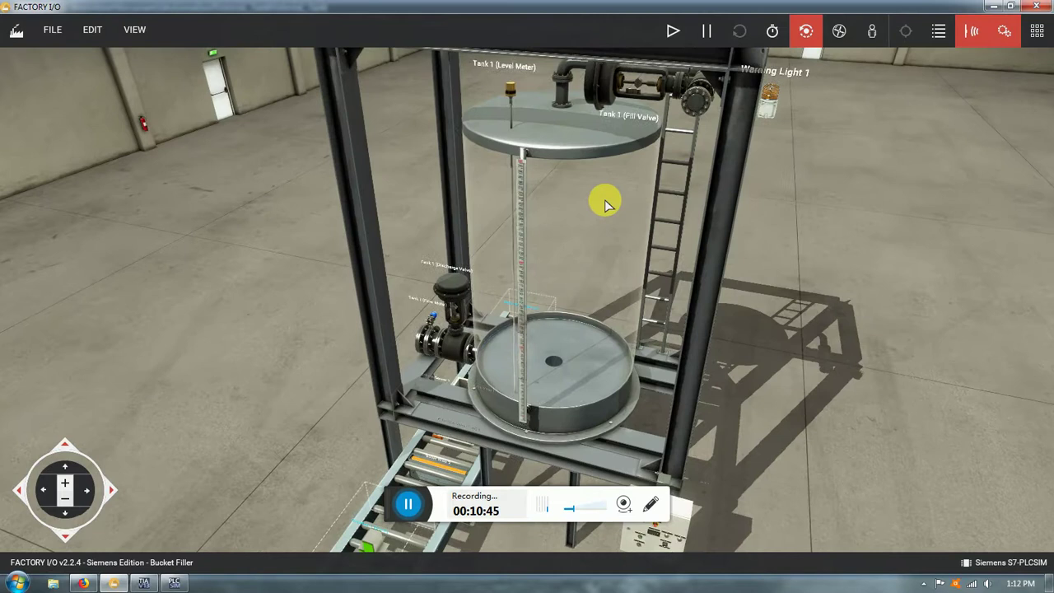
scroll(606, 210, "up", 5)
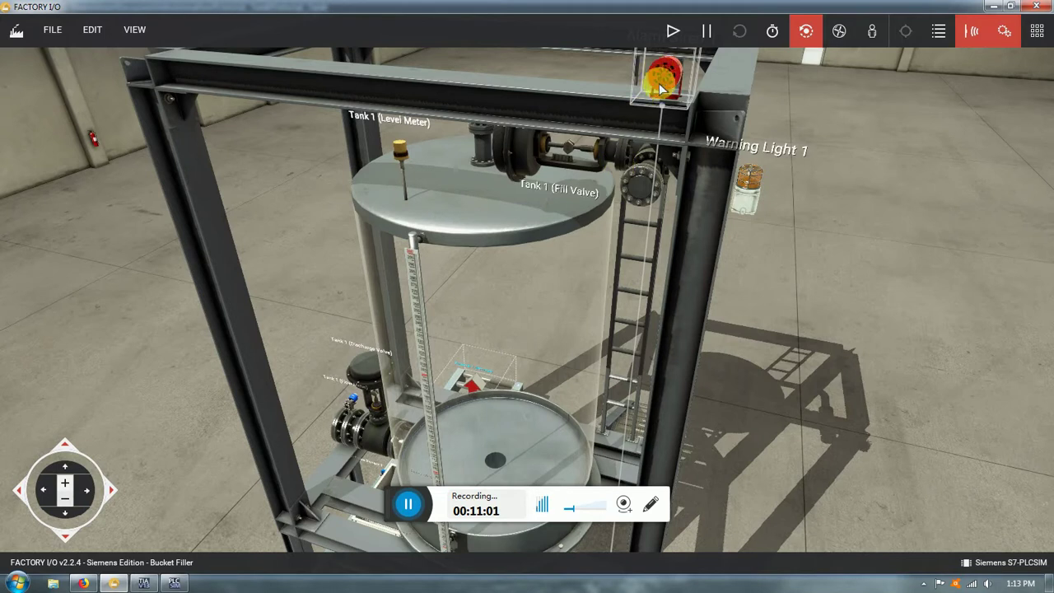
scroll(407, 127, "down", 3)
Step: View the whole bucket filling station from another side, and re-examine the control panel's labelled buttons and mode selector
right_click_drag(348, 283, 721, 273)
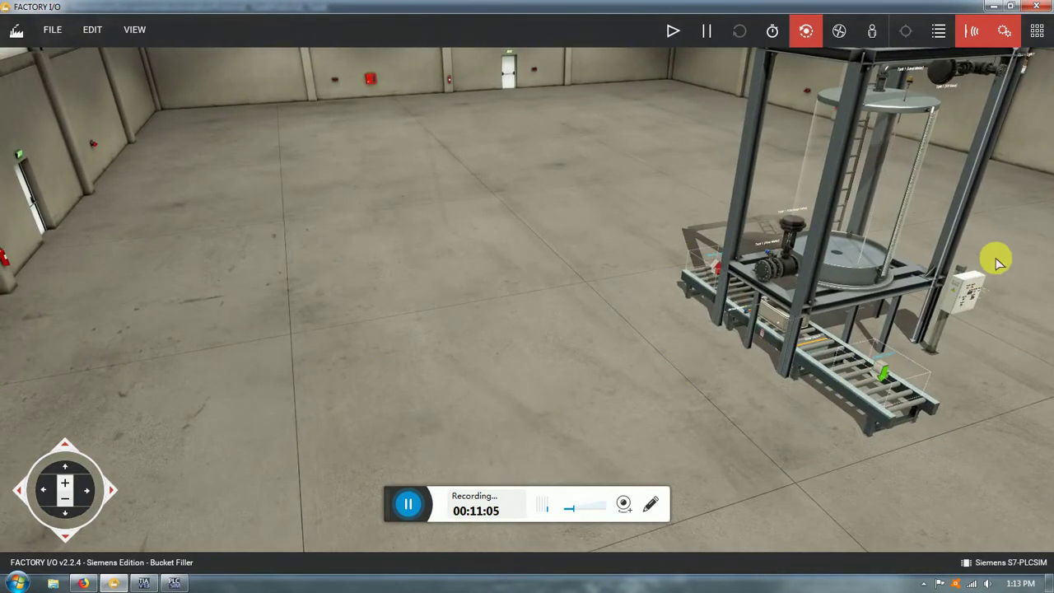
middle_click_drag(638, 359, 468, 337)
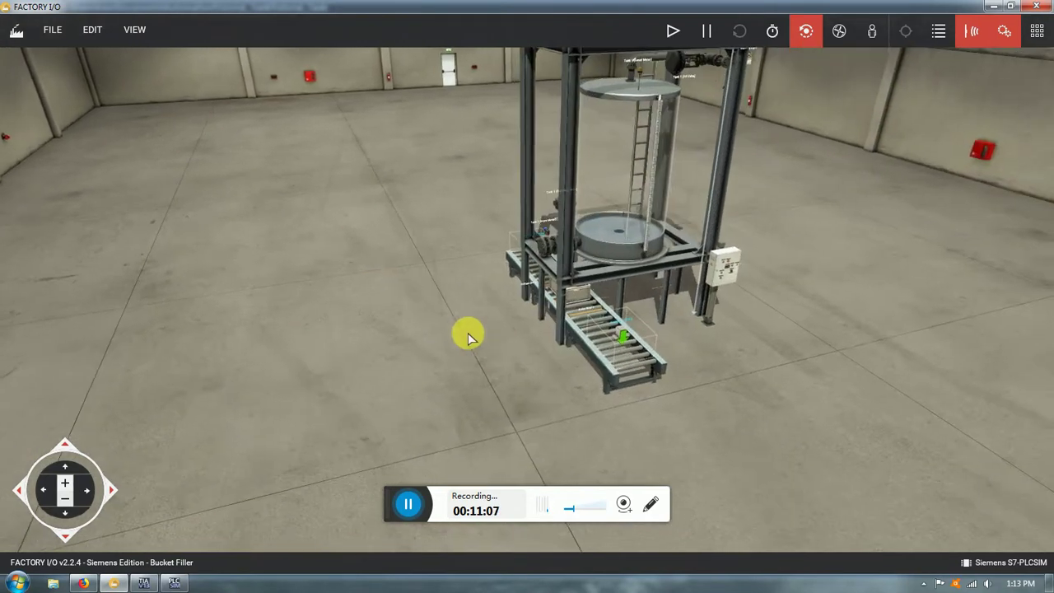
scroll(745, 288, "up", 2)
right_click_drag(742, 282, 546, 175)
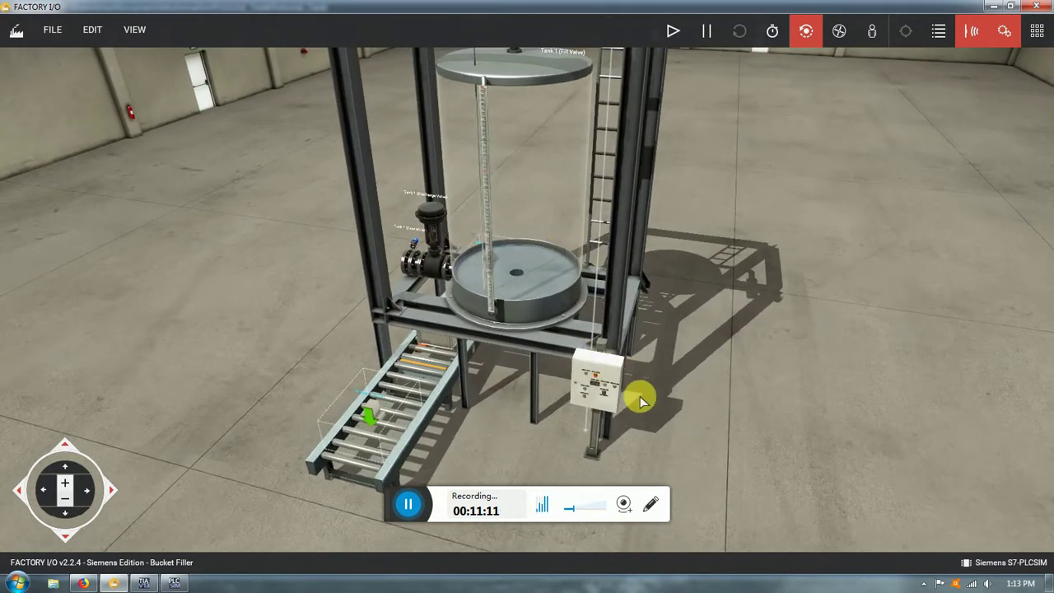
scroll(634, 406, "up", 2)
right_click_drag(571, 384, 532, 318)
scroll(520, 349, "up", 3)
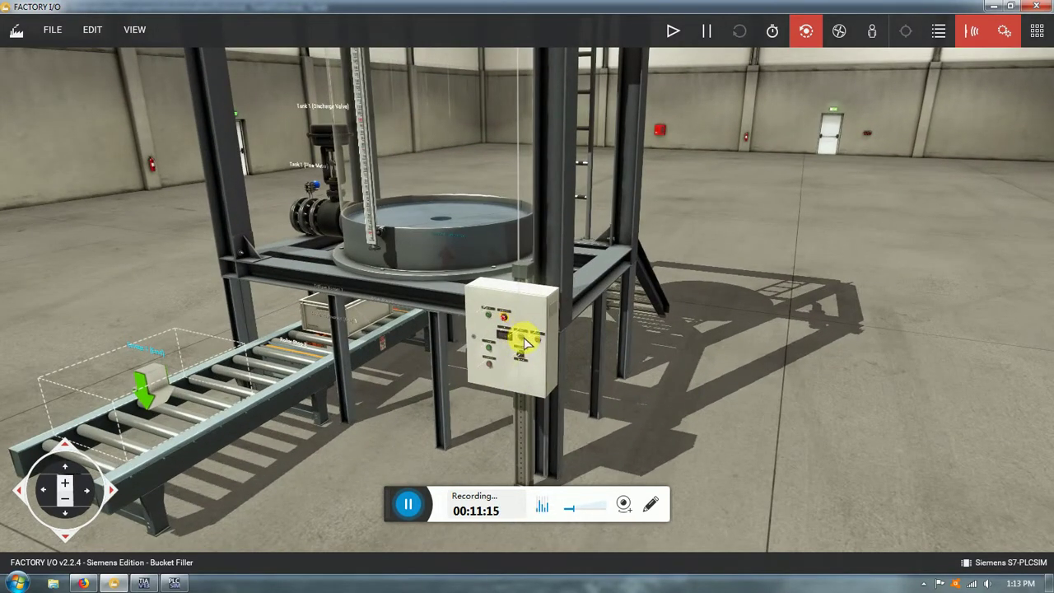
scroll(520, 340, "up", 3)
right_click_drag(530, 376, 579, 315)
scroll(574, 321, "down", 3)
scroll(568, 327, "up", 3)
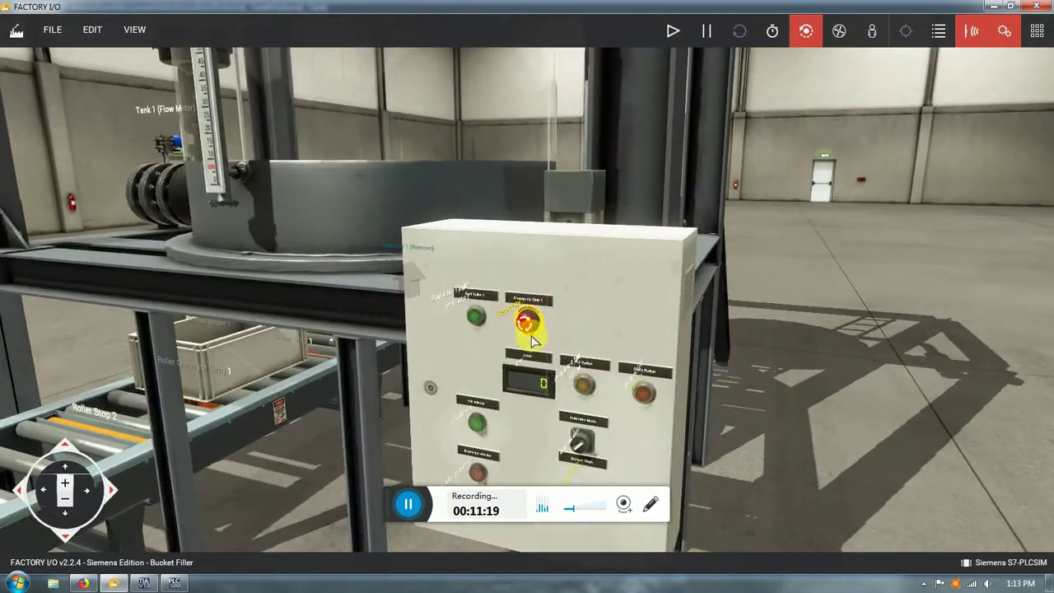
scroll(524, 321, "down", 3)
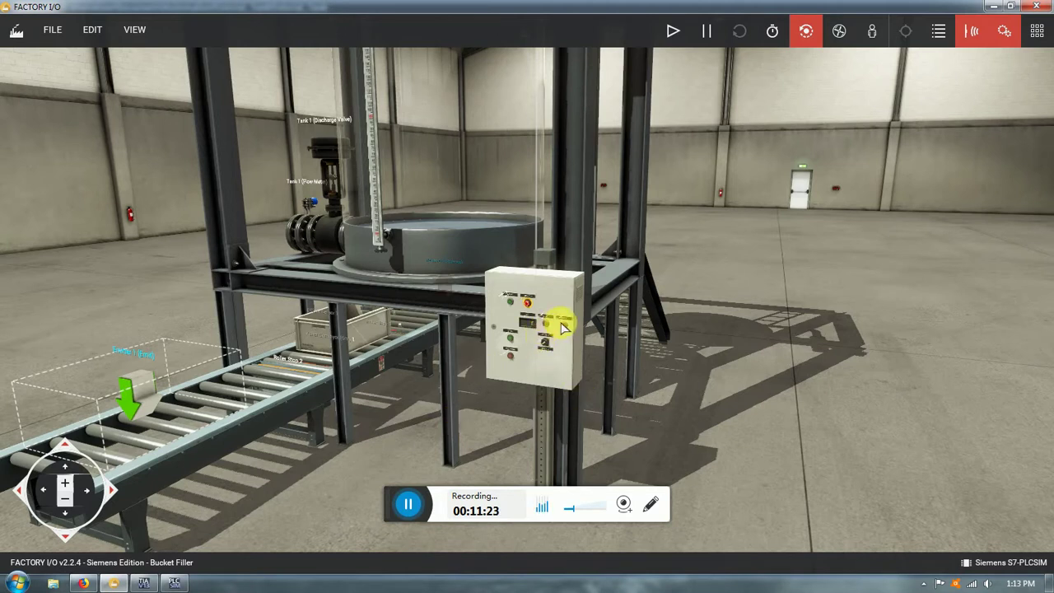
Step: Inspect the control panel's push buttons, emergency stop, level display and mode selector up close, in relation to the tank
scroll(564, 329, "up", 3)
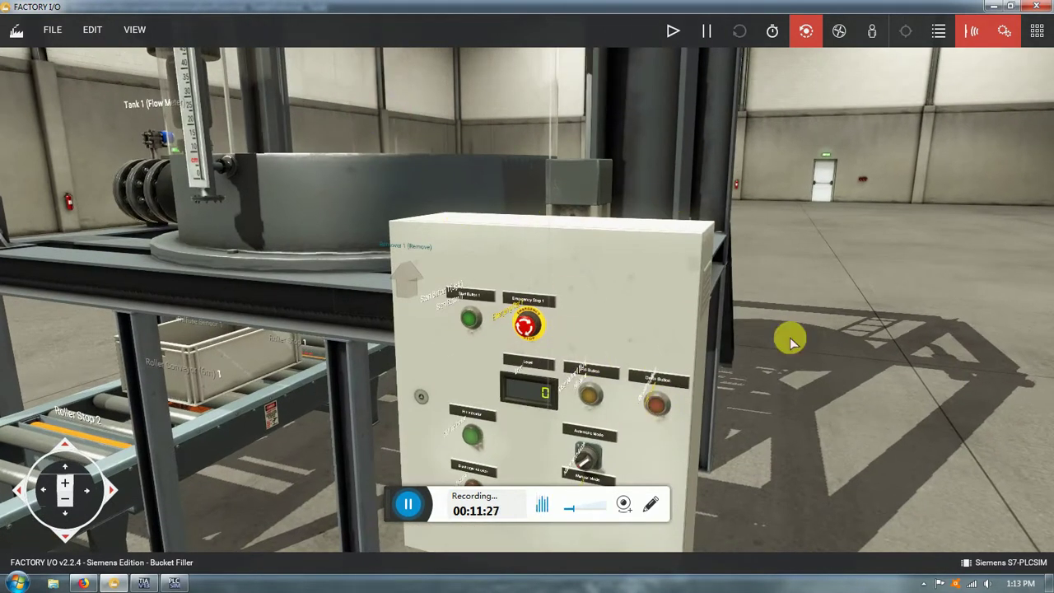
scroll(805, 237, "down", 3)
scroll(607, 237, "up", 2)
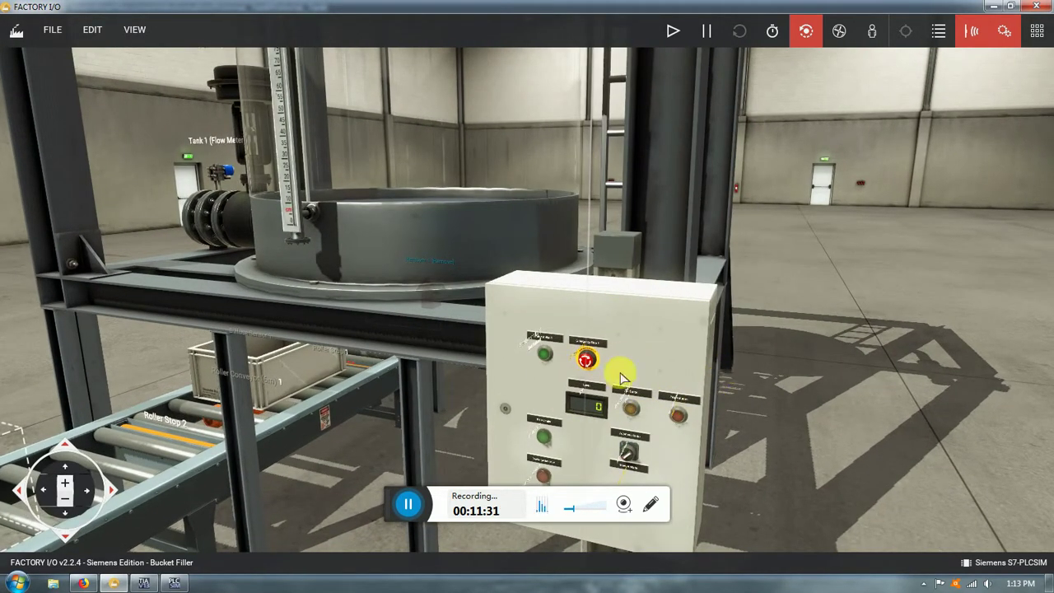
scroll(624, 378, "down", 3)
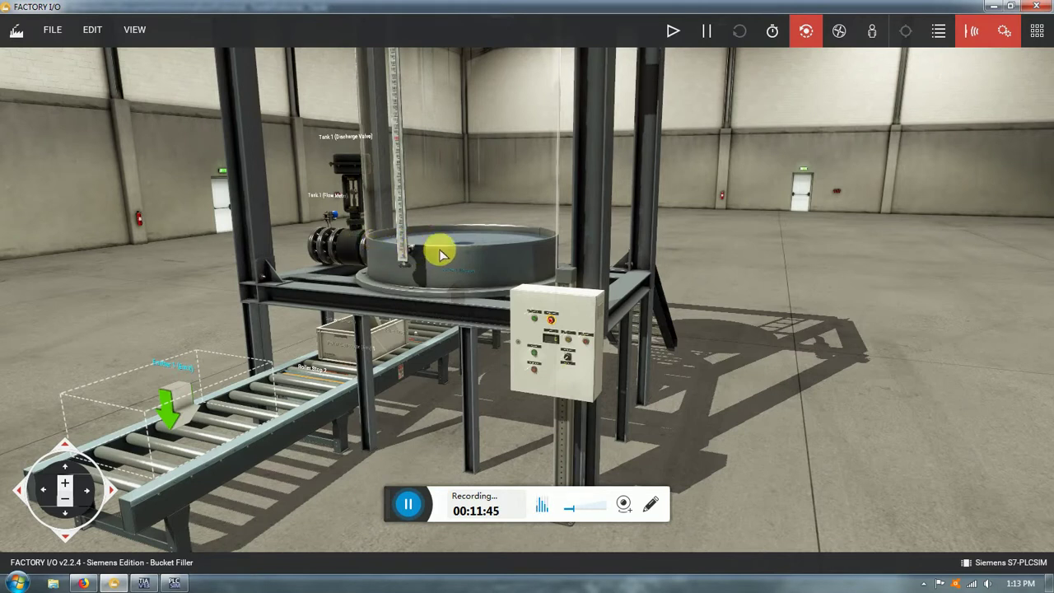
scroll(557, 377, "up", 3)
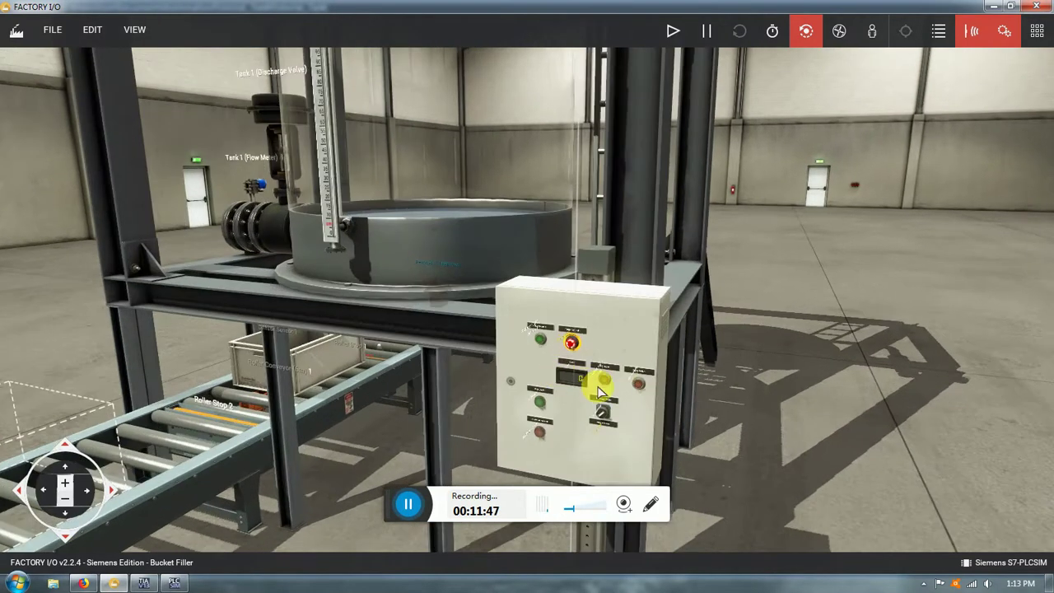
scroll(624, 87, "down", 5)
scroll(624, 88, "up", 3)
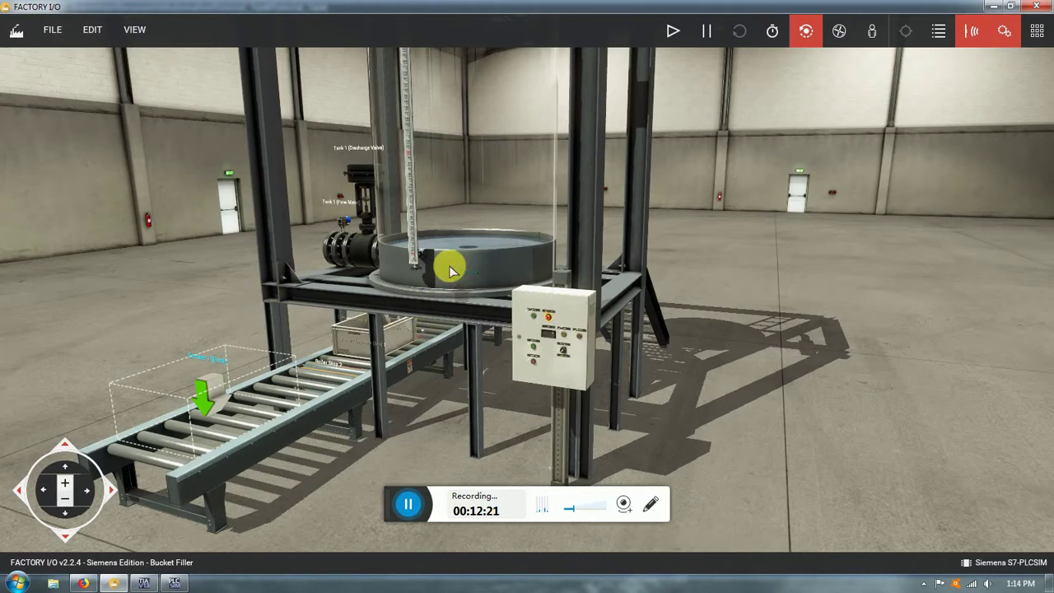
Step: View the complete bucket filling station, and examine the tank, discharge valve, flow meter and roller conveyor from the conveyor side
scroll(487, 192, "down", 3)
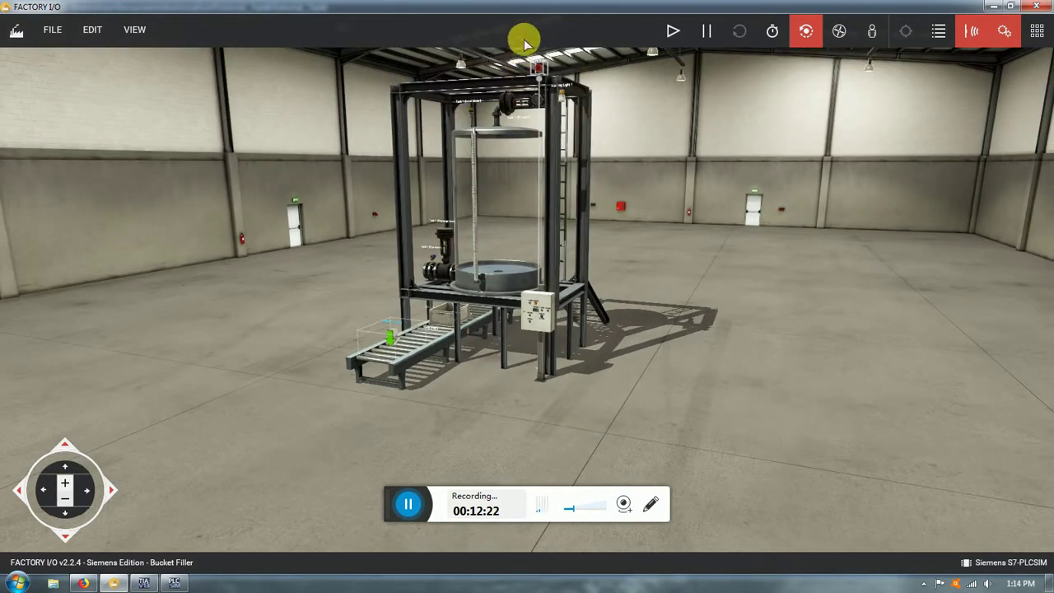
scroll(543, 58, "up", 3)
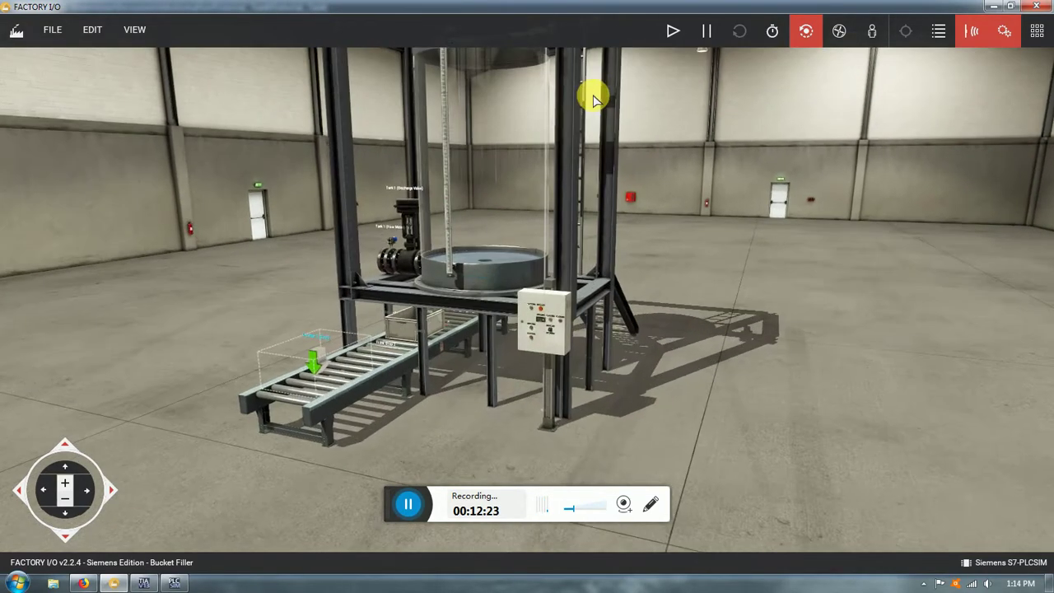
scroll(595, 94, "down", 3)
scroll(578, 107, "up", 2)
scroll(547, 264, "up", 4)
right_click_drag(553, 277, 417, 243)
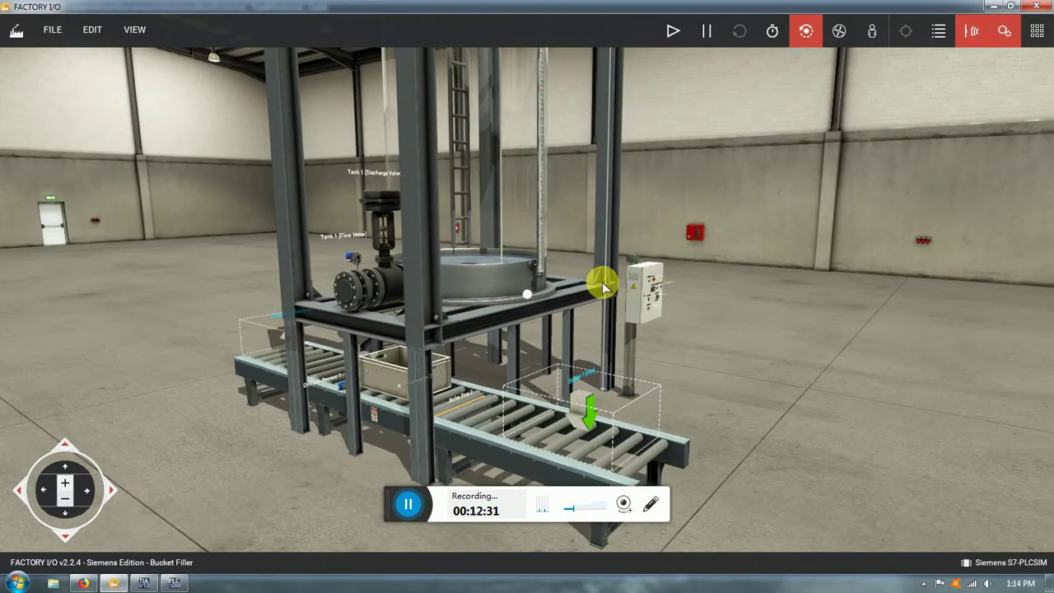
scroll(593, 288, "up", 4)
right_click_drag(619, 345, 689, 324)
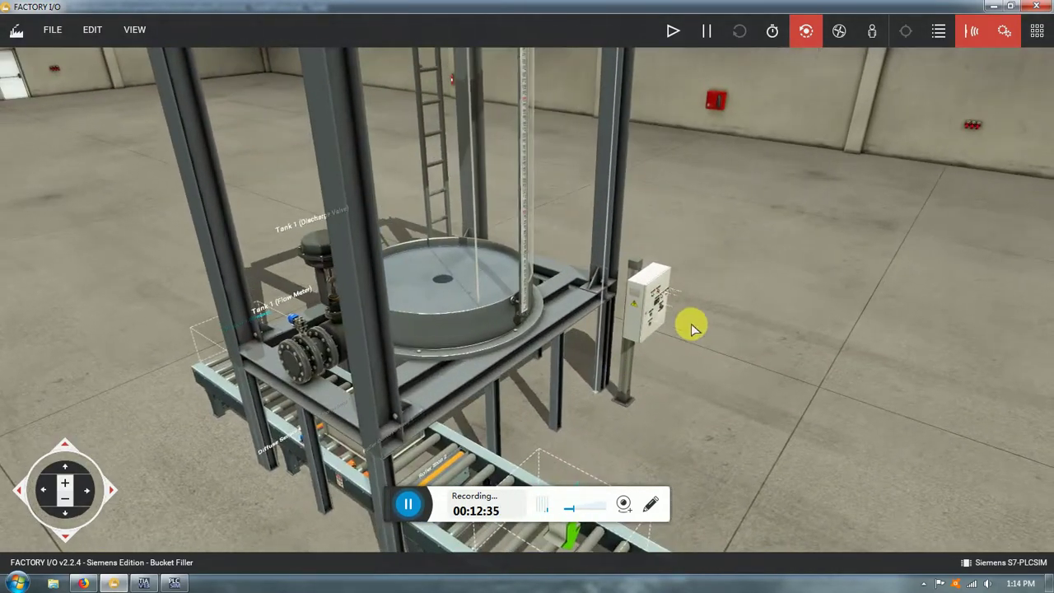
right_click_drag(536, 332, 598, 274)
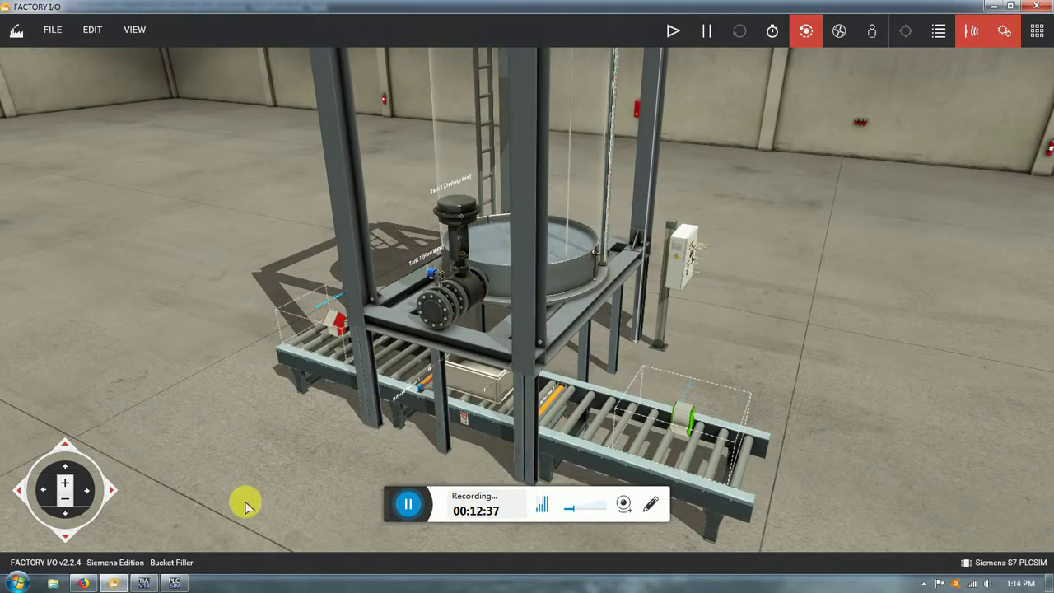
Step: Switch to TIA Portal and review the first networks of Main [OB1], including Tank Level and Machine Start / Stop
left_click(145, 584)
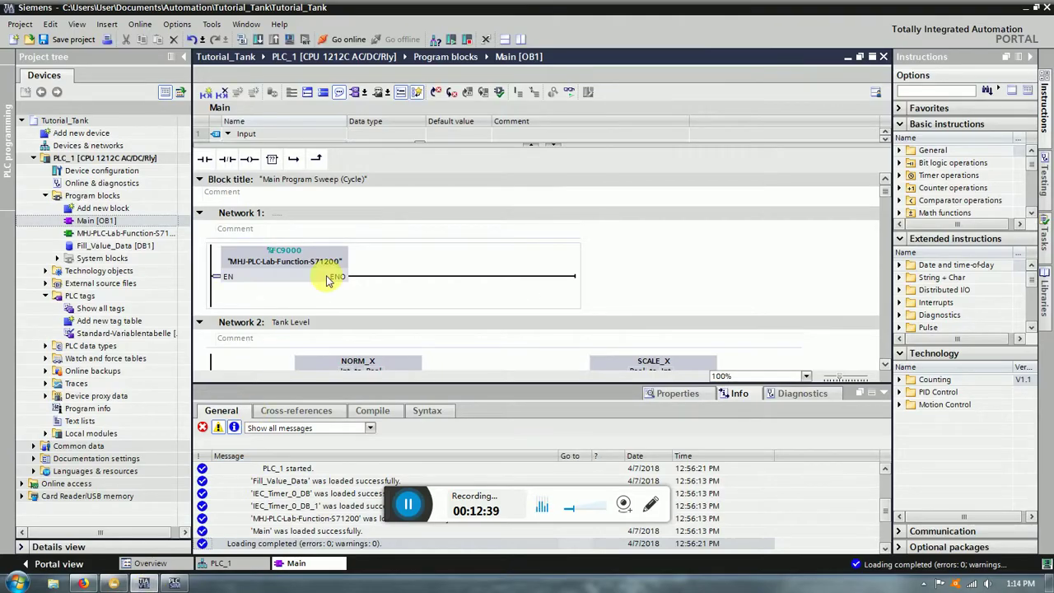
scroll(651, 228, "down", 5)
scroll(651, 227, "down", 10)
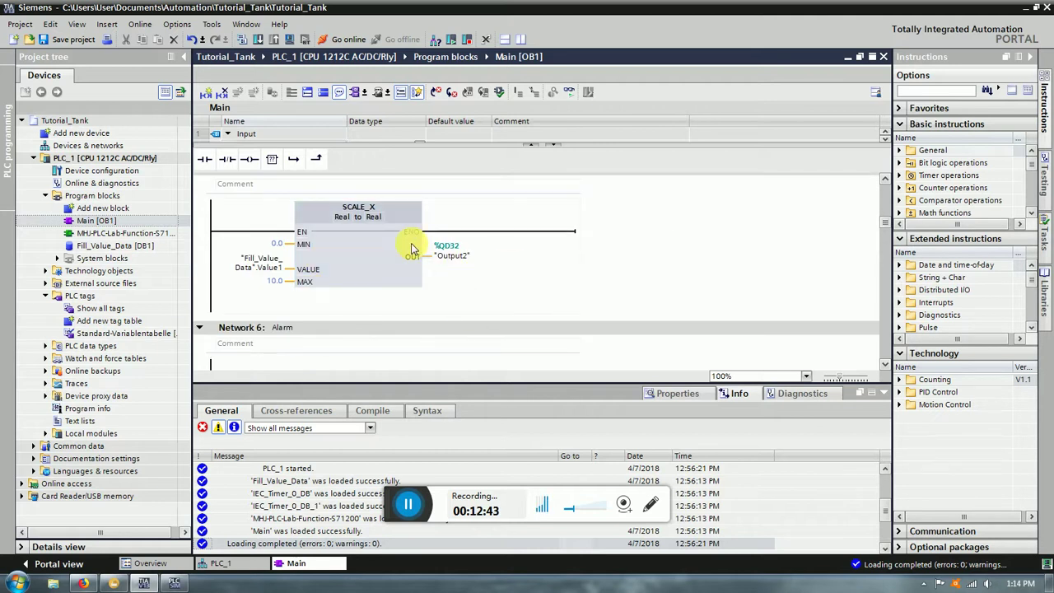
scroll(368, 304, "up", 8)
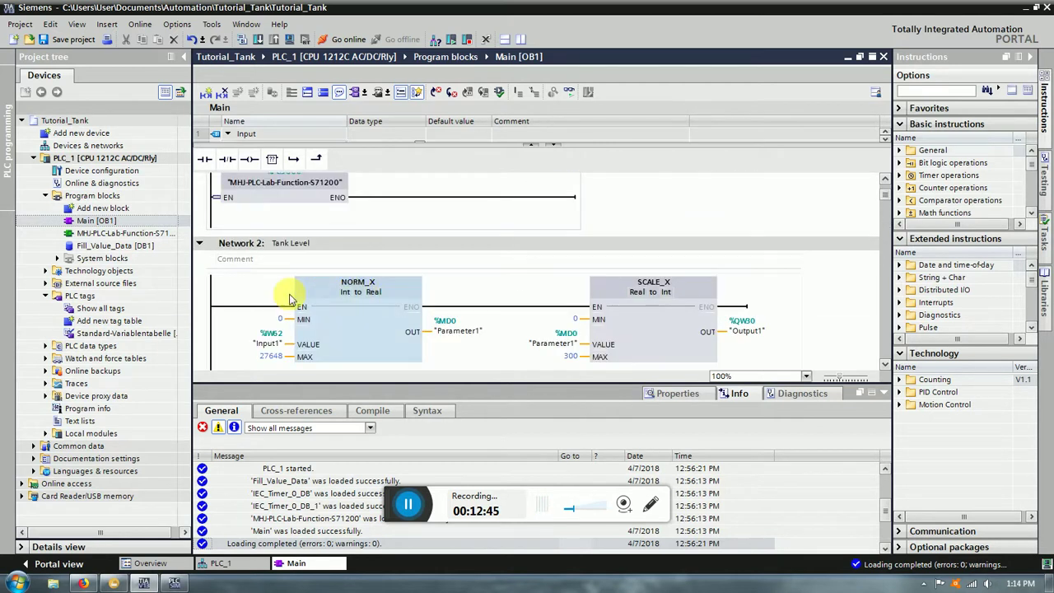
scroll(337, 266, "up", 2)
scroll(437, 299, "down", 4)
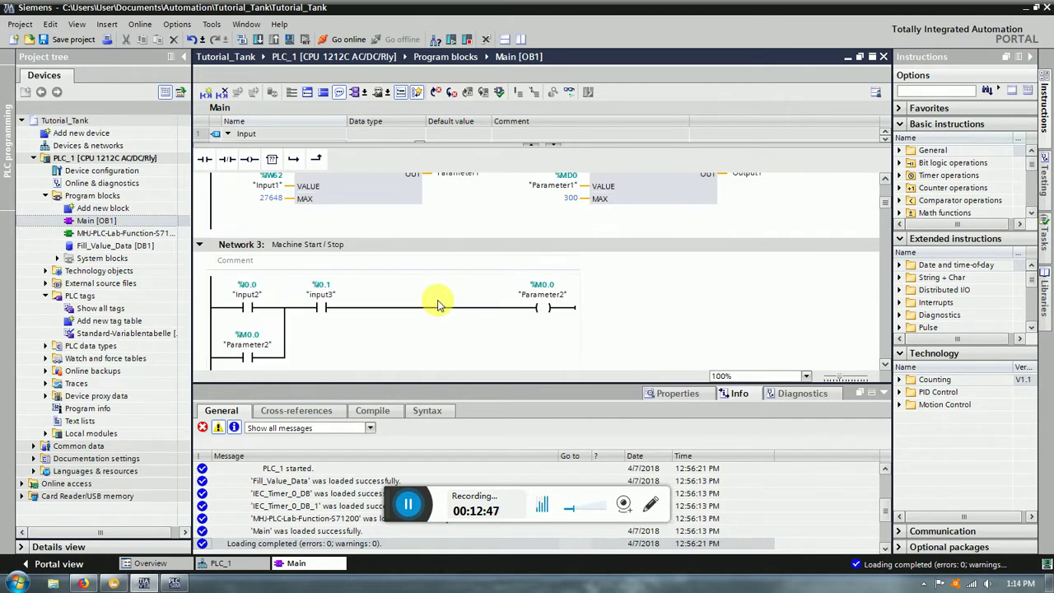
scroll(294, 262, "up", 3)
Step: Review the Main [OB1] networks from Drain Valve On/Off through the fill, diffuse sensor, conveyor and automatic draining logic
scroll(416, 255, "down", 15)
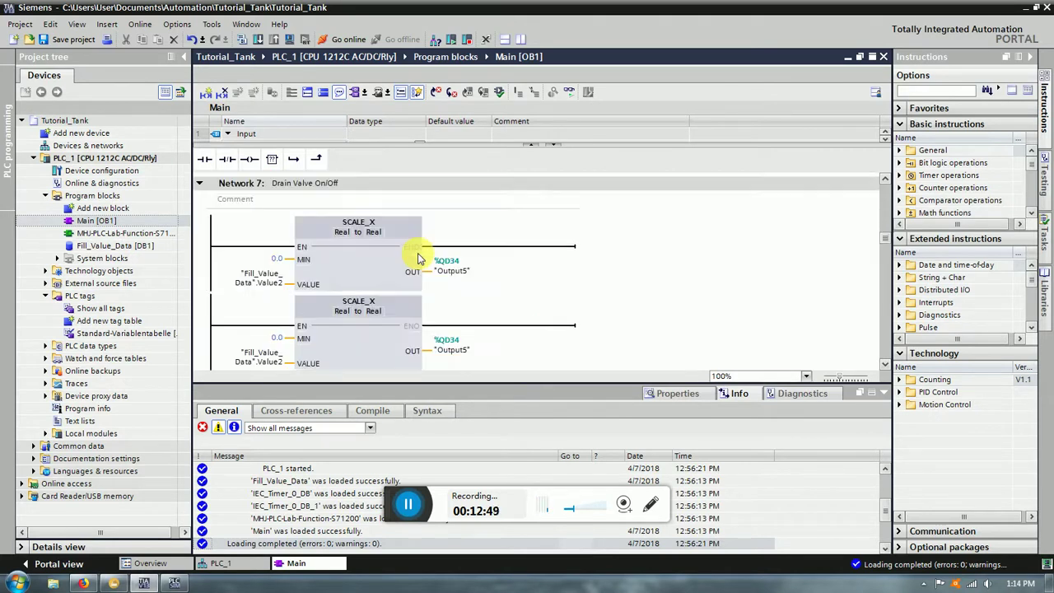
scroll(454, 264, "down", 1)
scroll(373, 272, "up", 1)
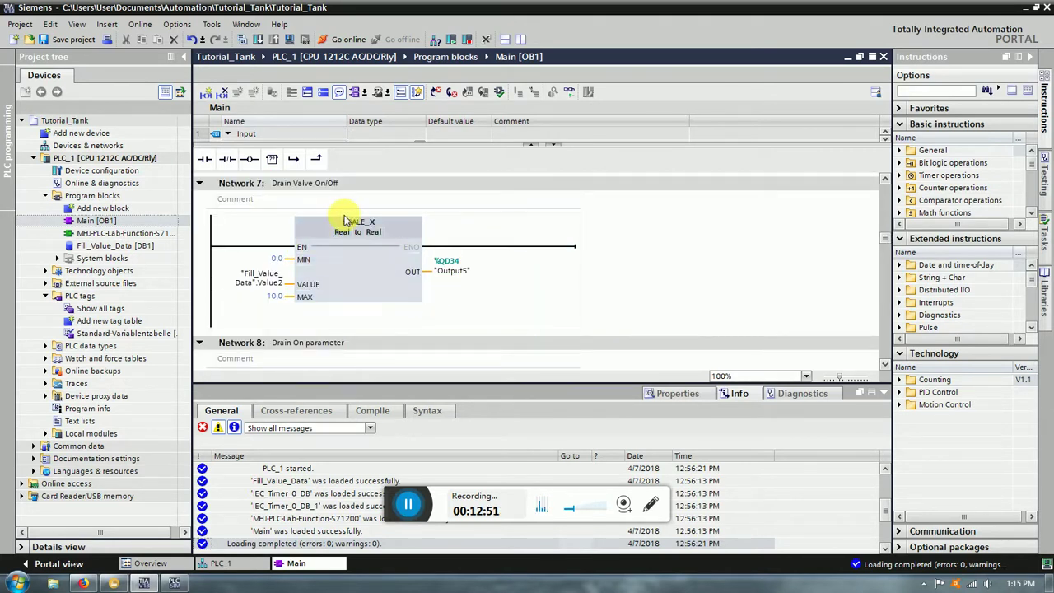
scroll(346, 221, "down", 4)
scroll(455, 215, "down", 10)
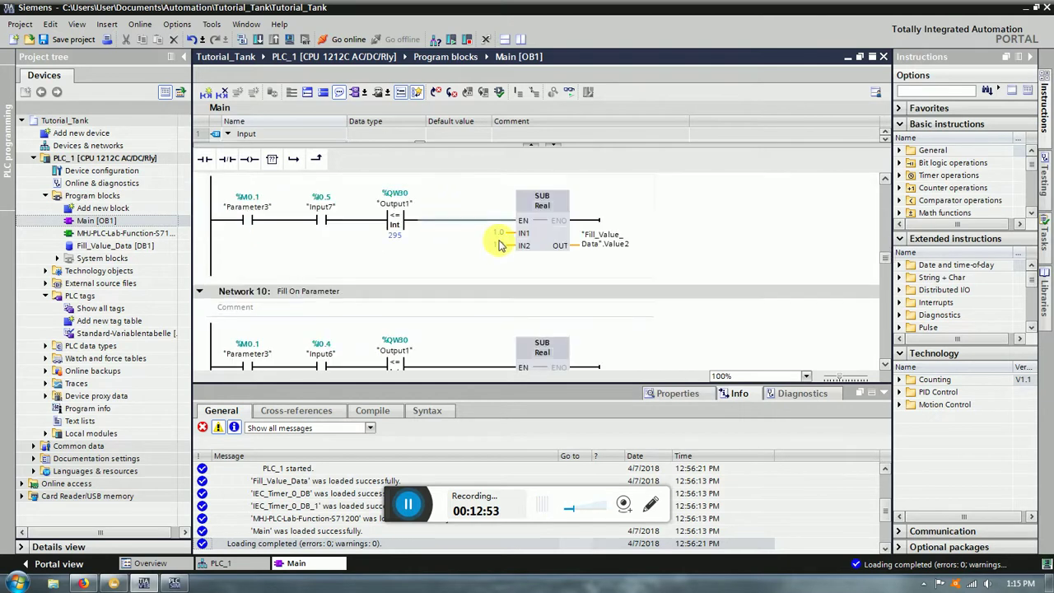
scroll(420, 247, "down", 10)
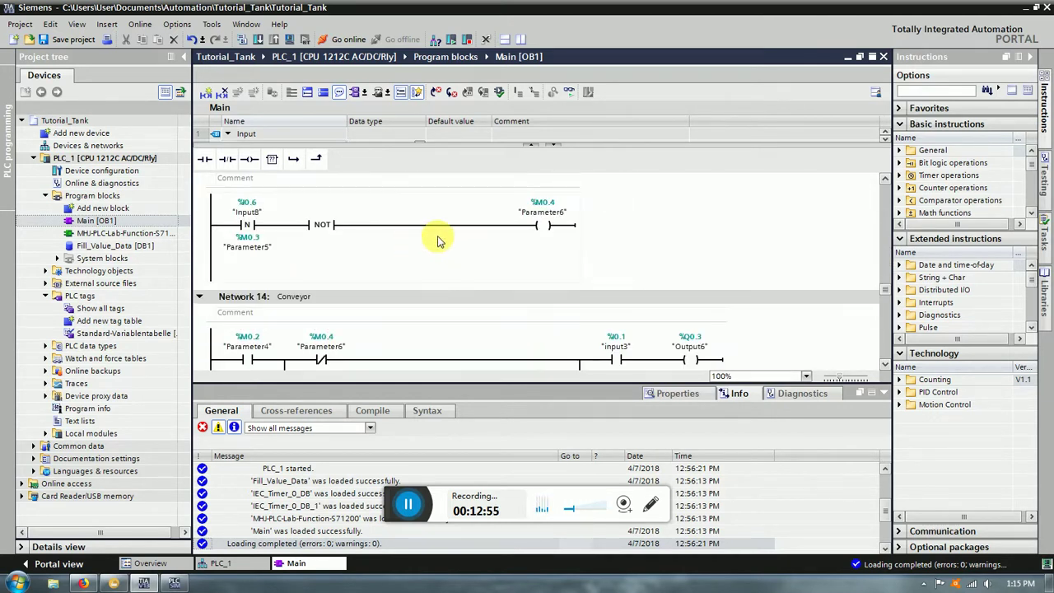
scroll(438, 240, "up", 3)
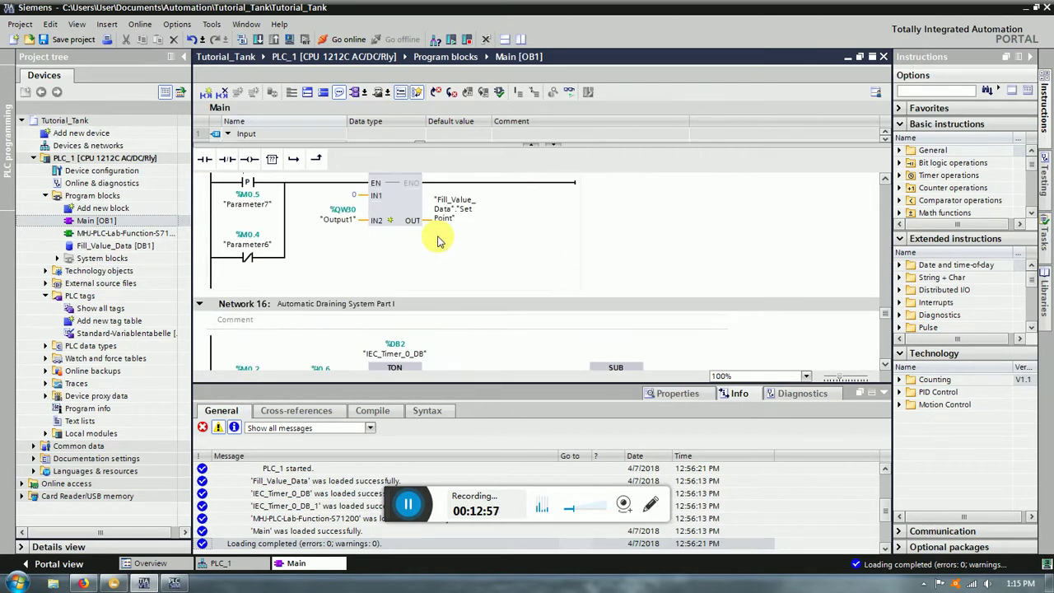
scroll(438, 240, "down", 10)
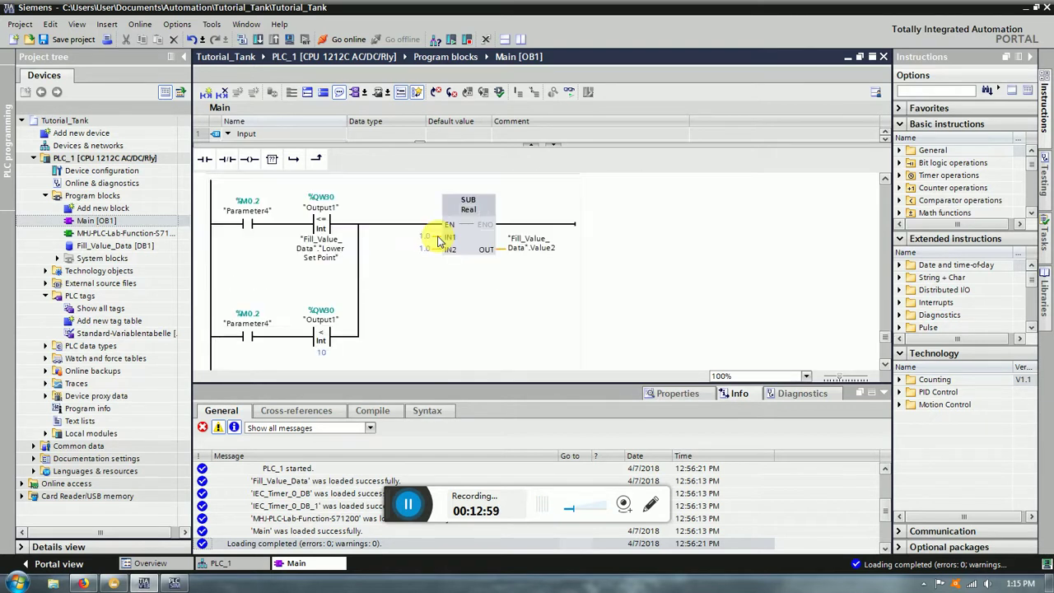
Step: Bring up the simulated PLC's PLCSIM window to check its operating state, and return to the FACTORY I/O scene
left_click(172, 583)
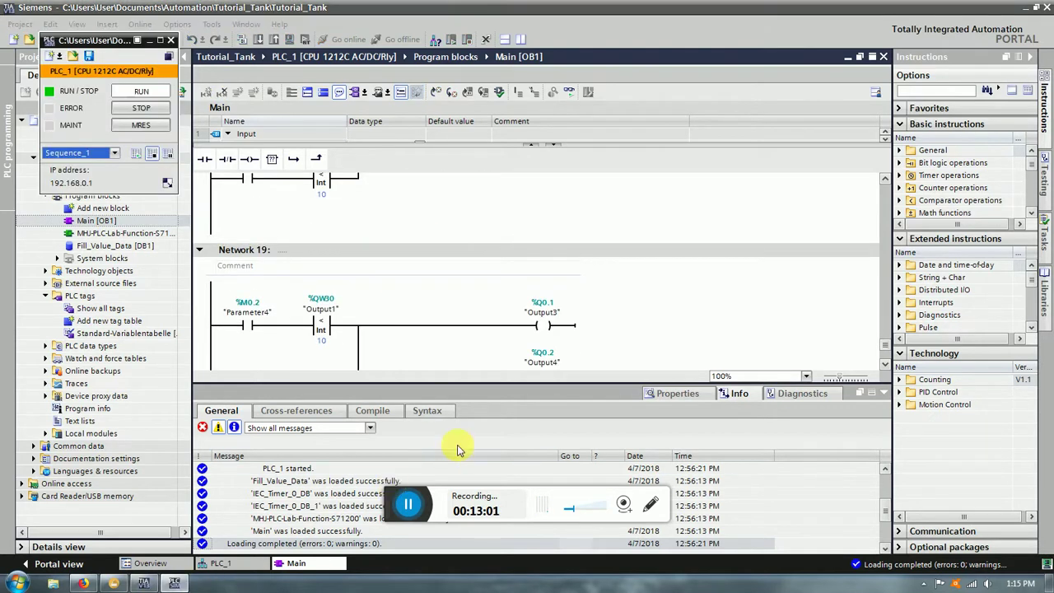
left_click(114, 583)
right_click(515, 280)
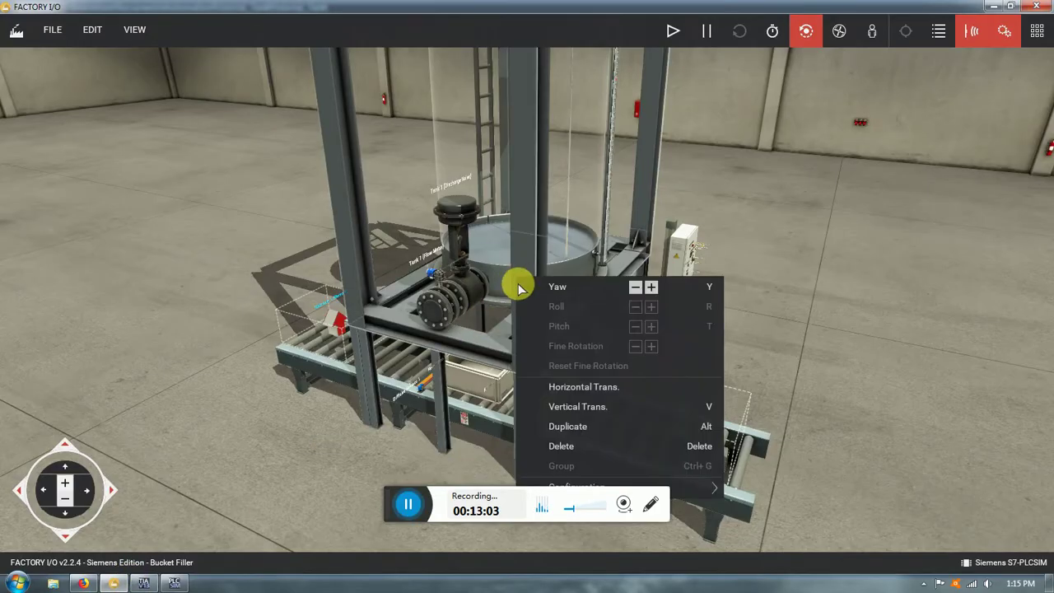
mouse_move(586, 488)
left_click(843, 360)
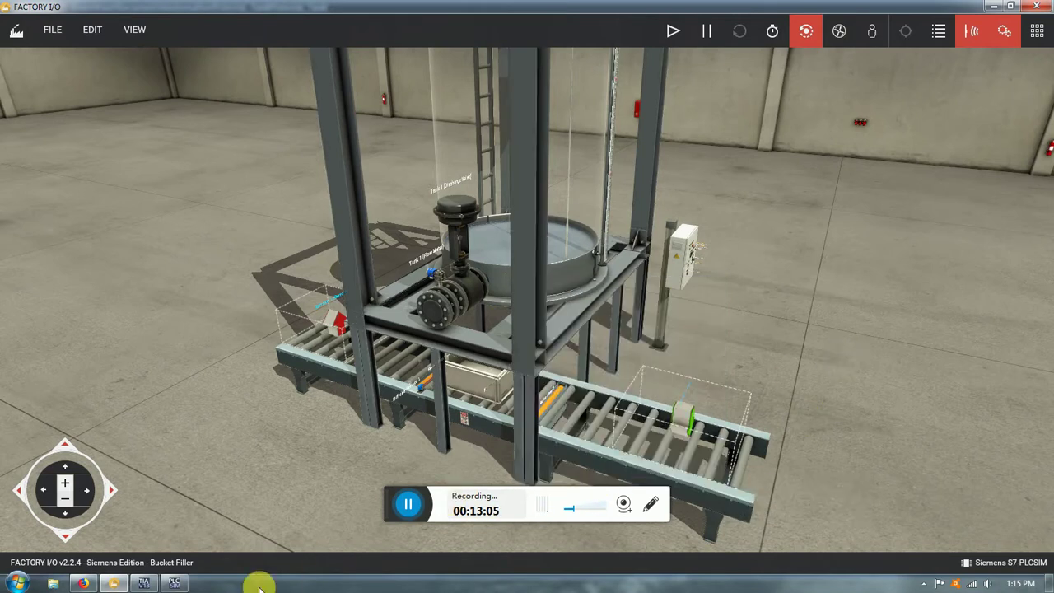
Step: Switch to TIA Portal and review the last networks of Main [OB1], from Network 20 back to Automatic Draining System Part I
left_click(143, 583)
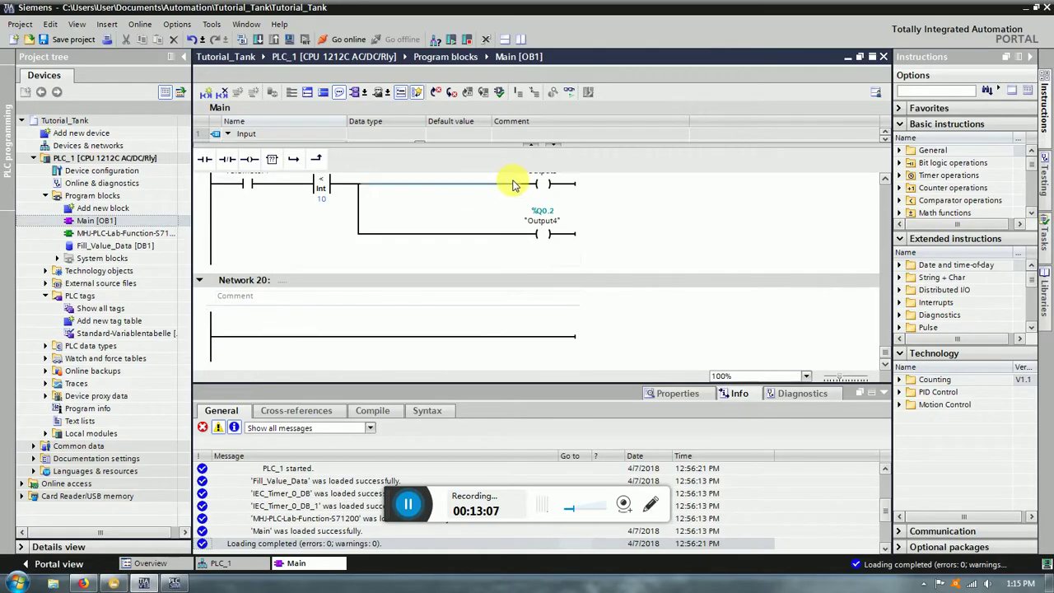
scroll(497, 238, "up", 5)
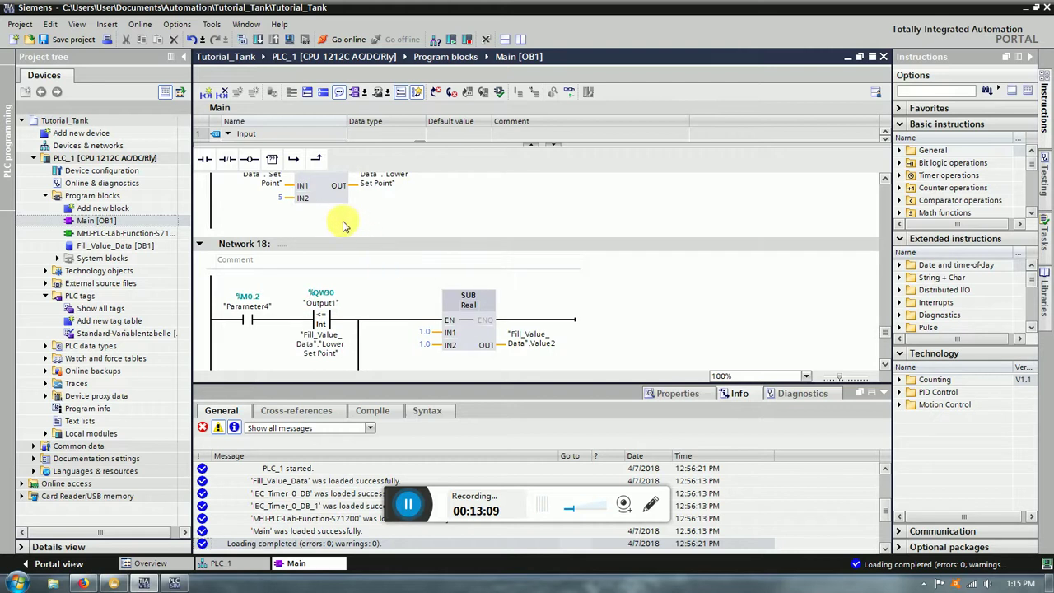
scroll(344, 225, "up", 3)
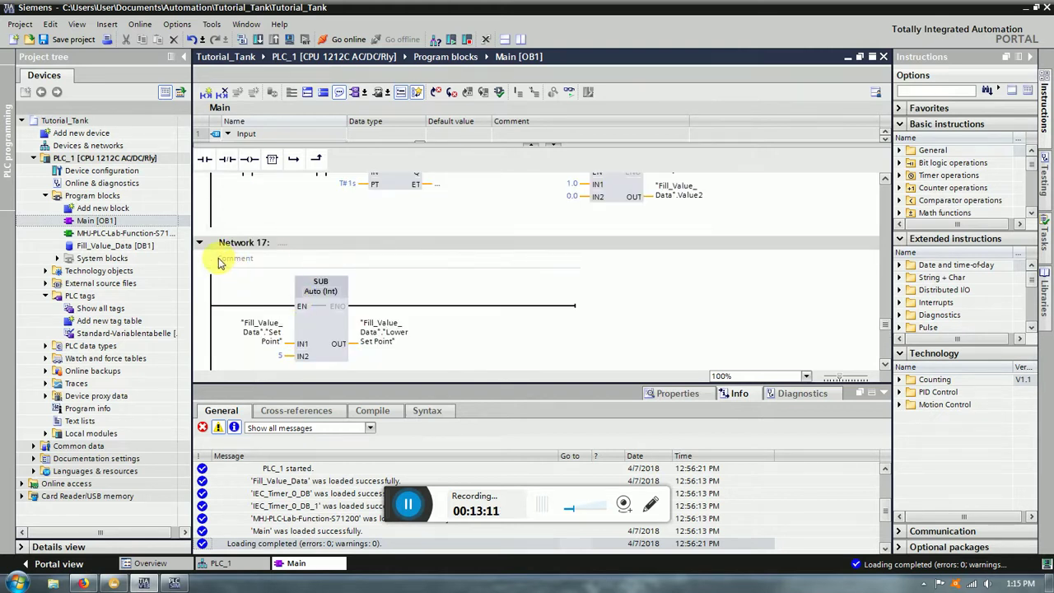
scroll(384, 270, "up", 2)
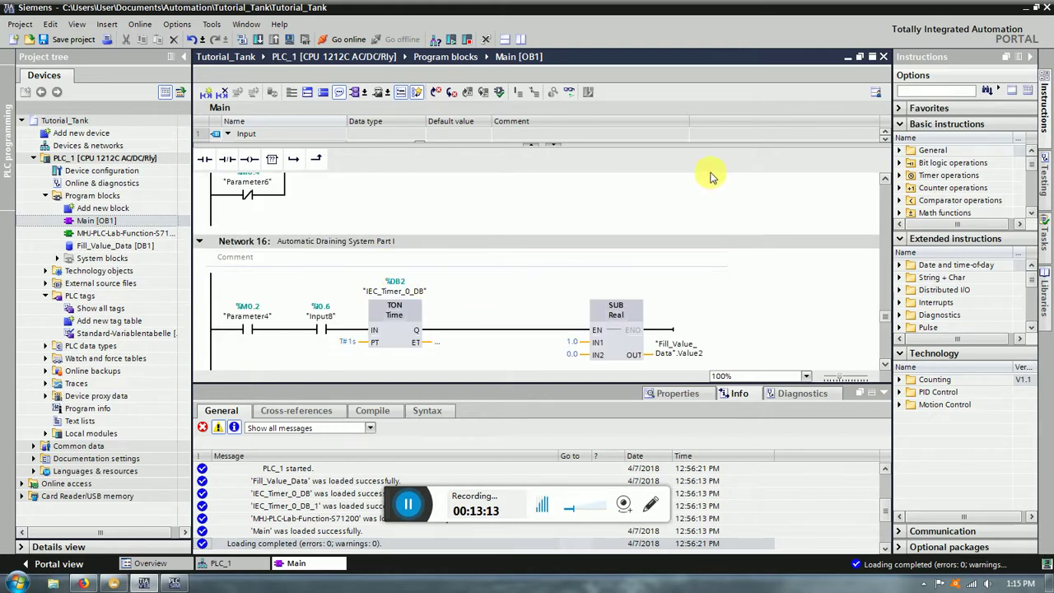
Step: Switch to FACTORY I/O and inspect the tank, control panel, crate and conveyor from the front and the conveyor side
left_click(112, 583)
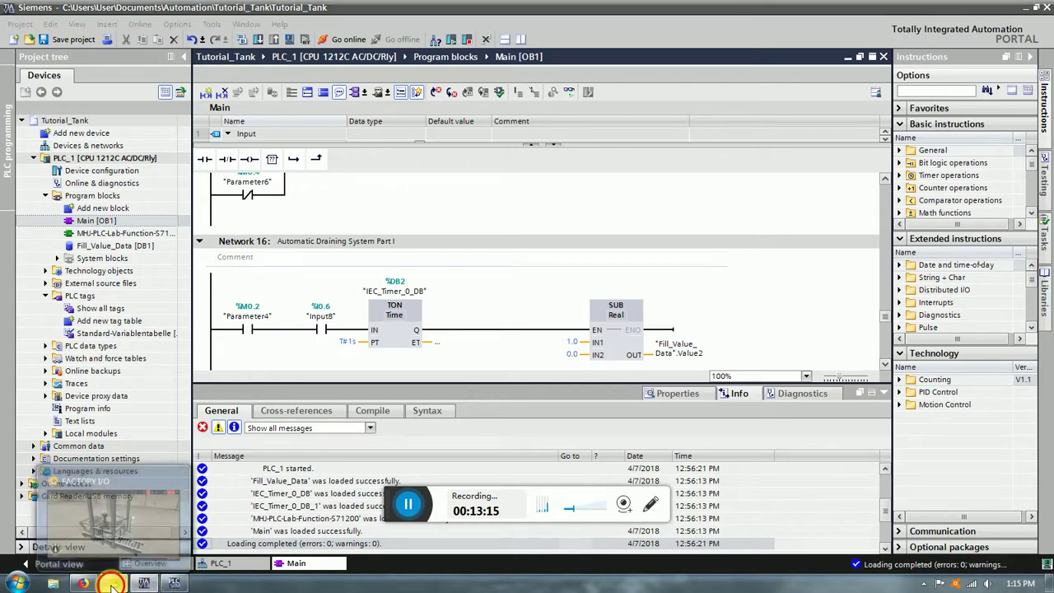
right_click_drag(483, 371, 405, 185)
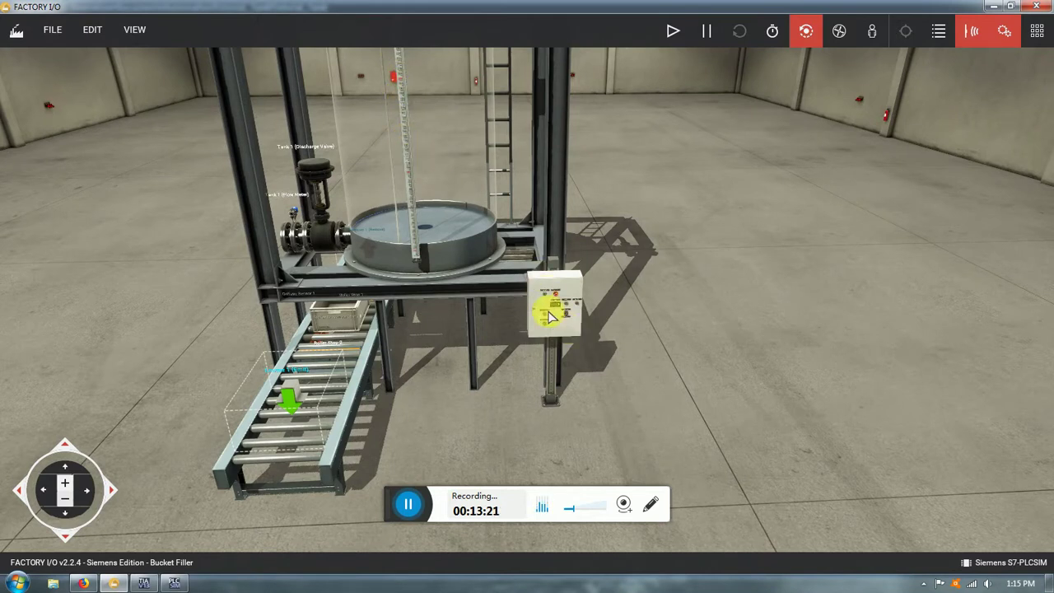
scroll(432, 230, "up", 3)
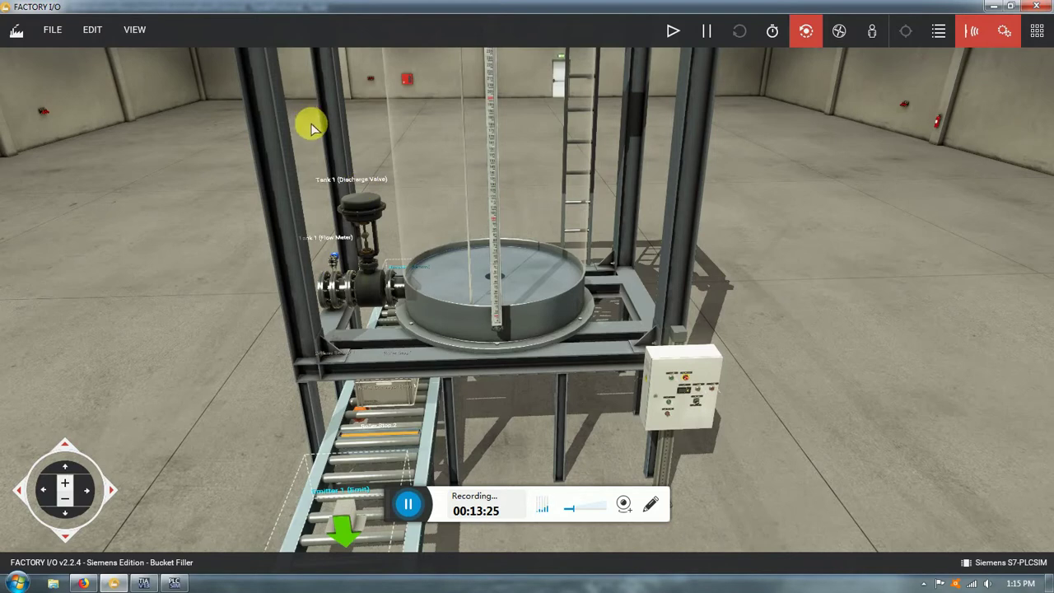
right_click_drag(499, 332, 538, 327)
scroll(567, 260, "down", 3)
scroll(566, 260, "up", 5)
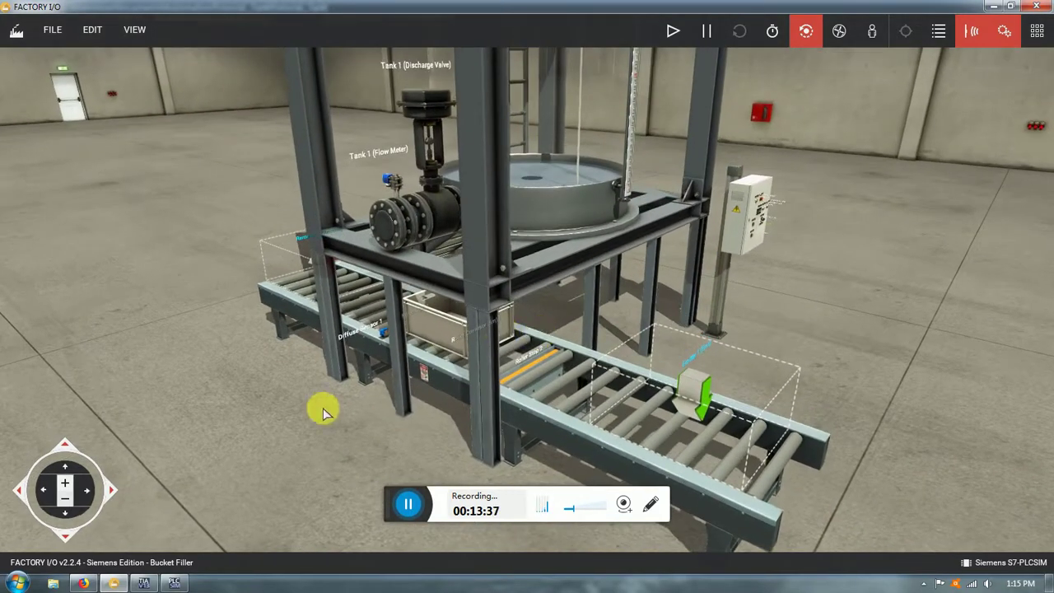
Step: Open the scene's driver settings and connect the Siemens S7-PLCSIM driver
left_click(52, 29)
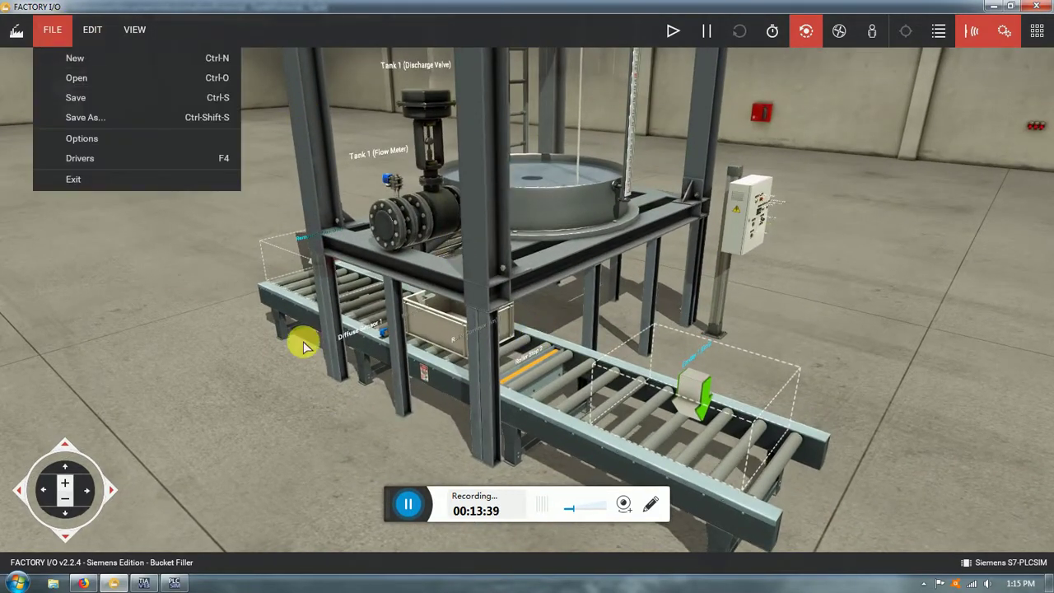
left_click(80, 158)
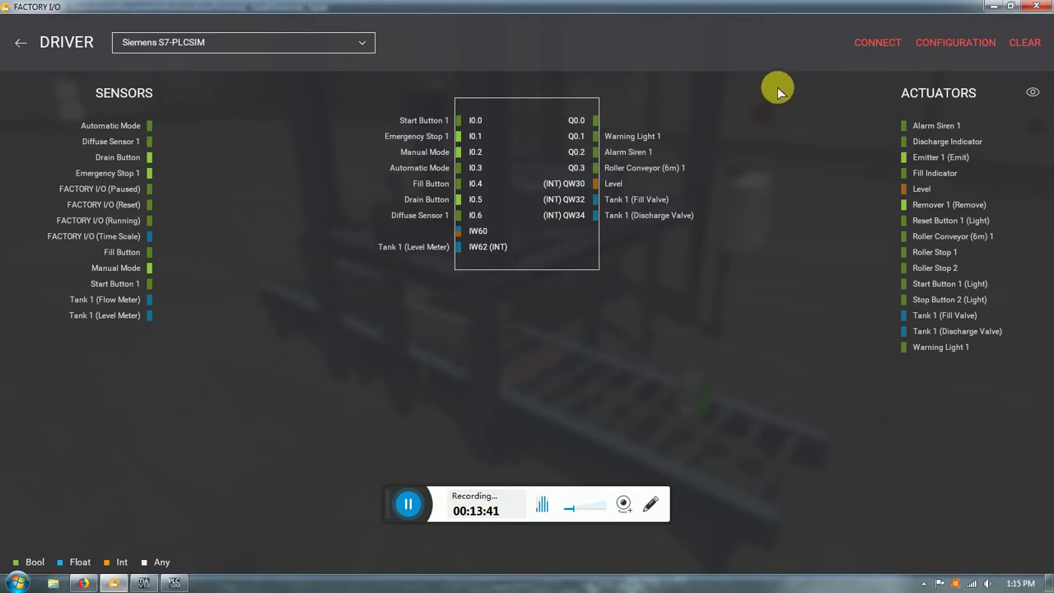
left_click(878, 46)
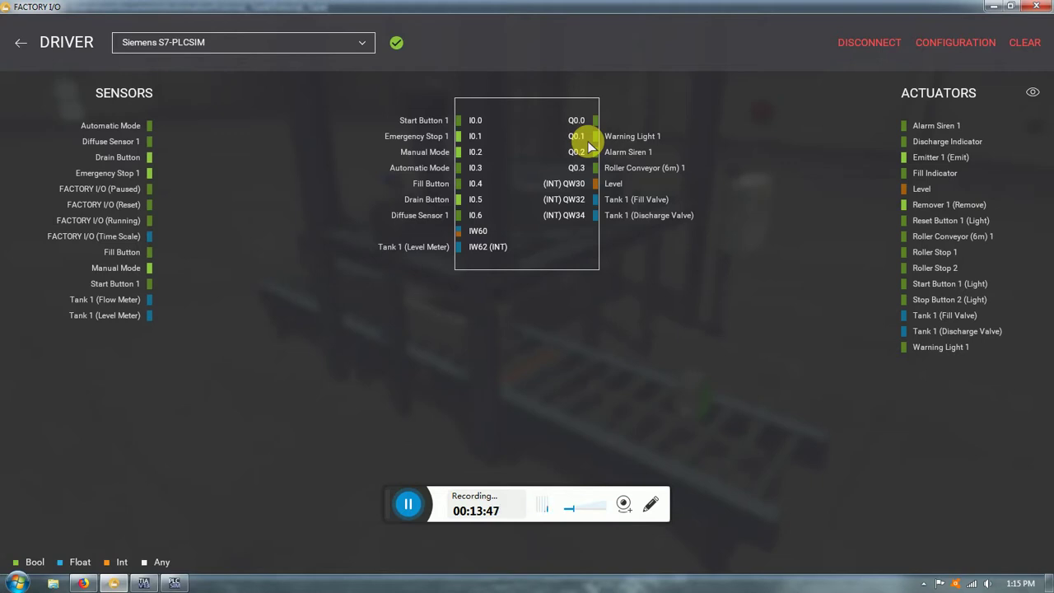
Step: Switch to TIA Portal to glance at Main [OB1] around Network 13, and return to the FACTORY I/O scene from the driver settings
left_click(143, 583)
scroll(406, 249, "up", 20)
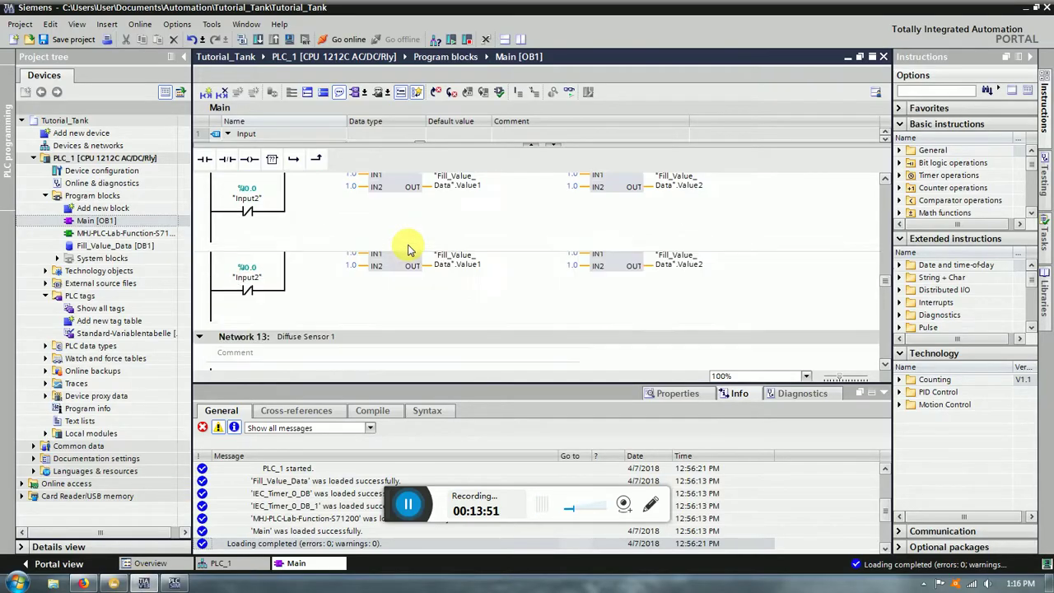
left_click(115, 583)
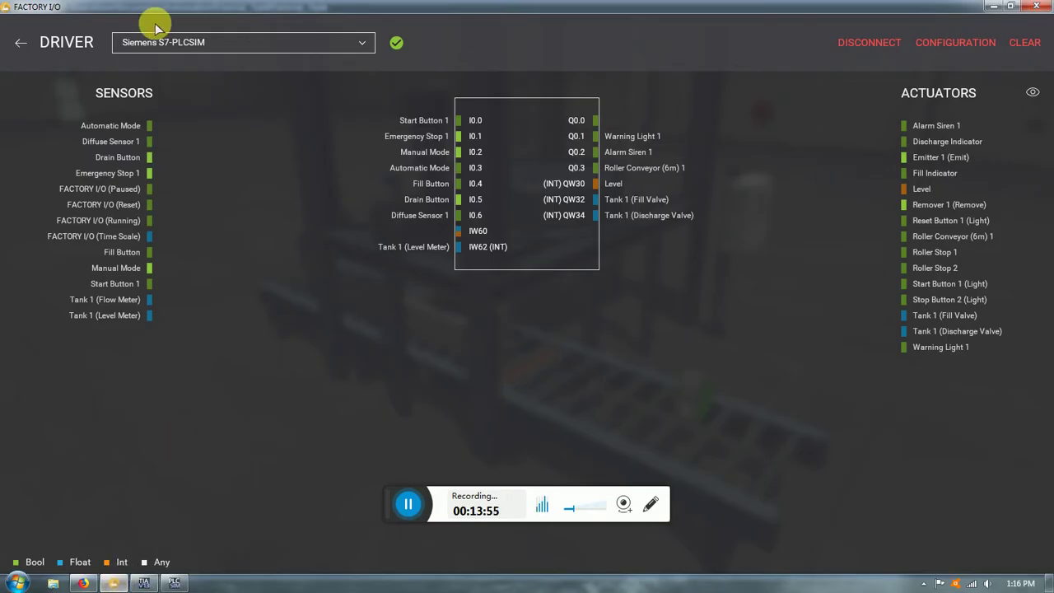
left_click(21, 42)
Step: Inspect the diffuse sensor, crate, discharge valve and roller conveyor from the conveyor side of the tank
scroll(447, 219, "down", 3)
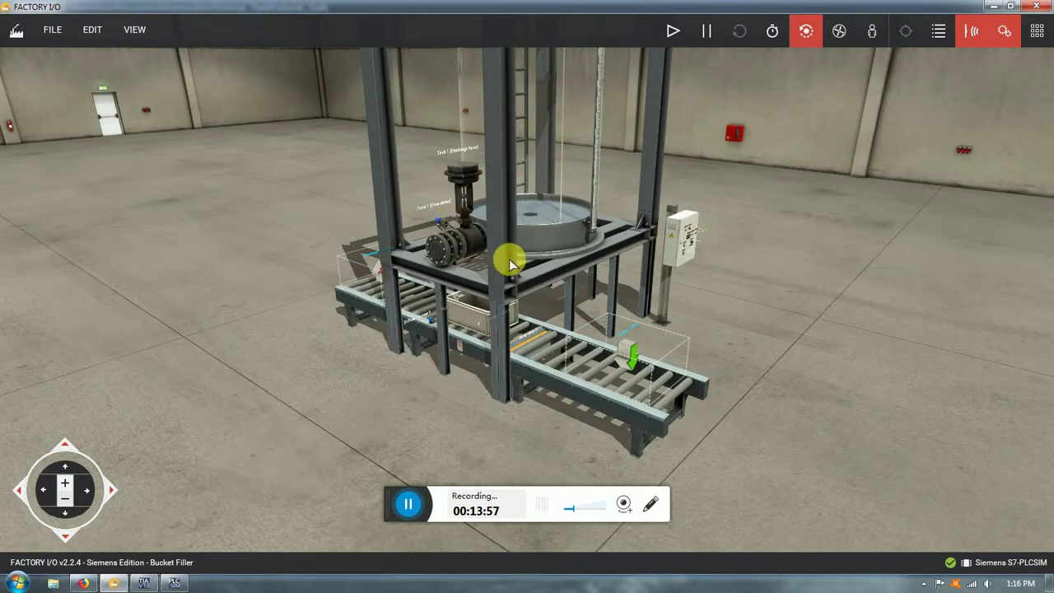
scroll(508, 259, "up", 3)
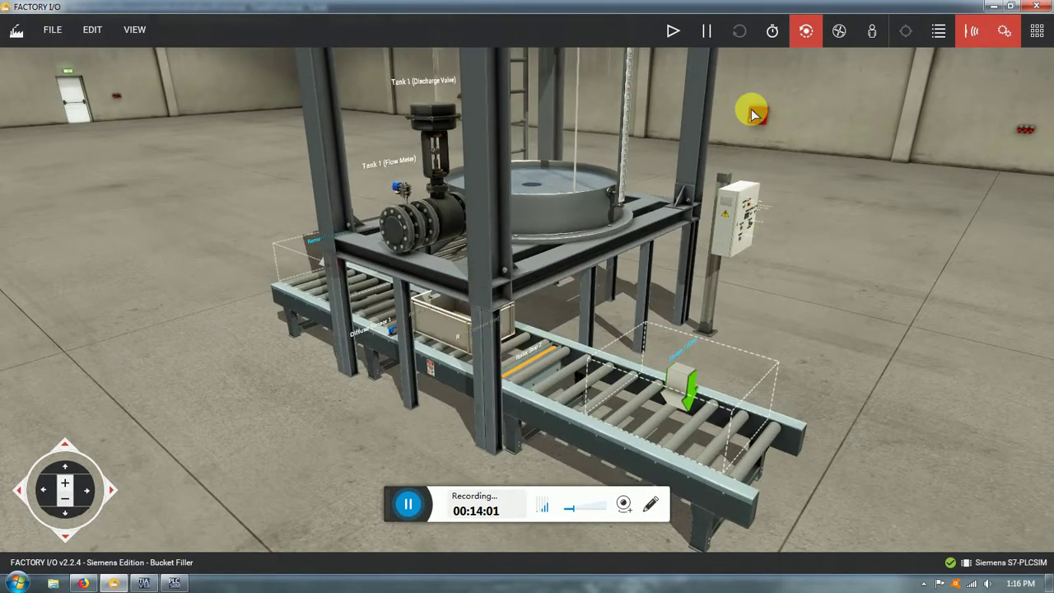
mouse_move(587, 284)
right_mouse_down()
mouse_move(502, 219)
mouse_move(372, 150)
mouse_move(585, 231)
mouse_move(588, 264)
right_mouse_up()
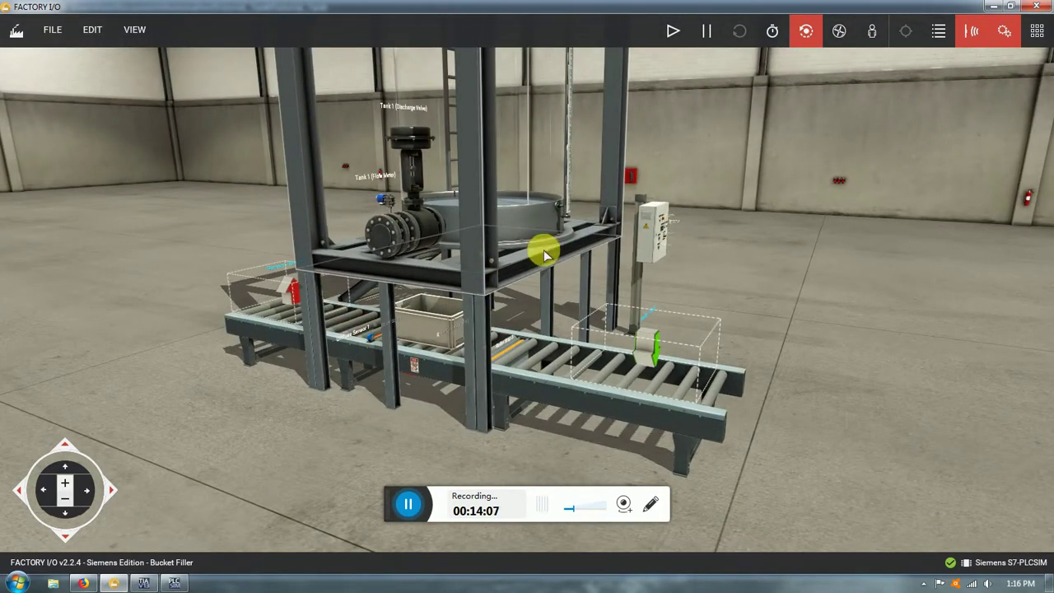
left_click(391, 339)
scroll(469, 331, "up", 3)
right_click_drag(486, 330, 664, 301)
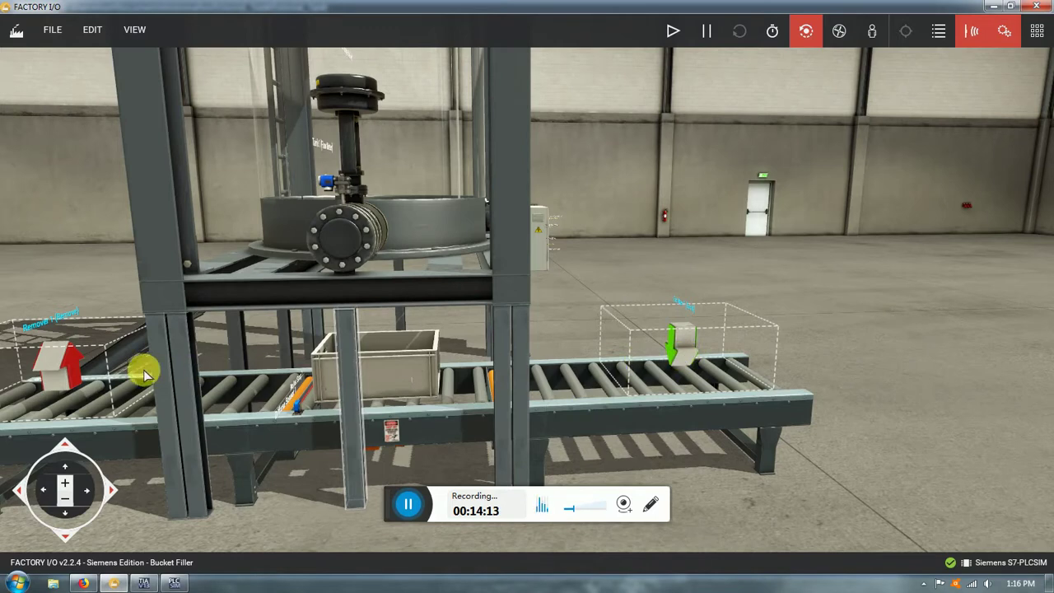
right_click_drag(532, 346, 303, 416)
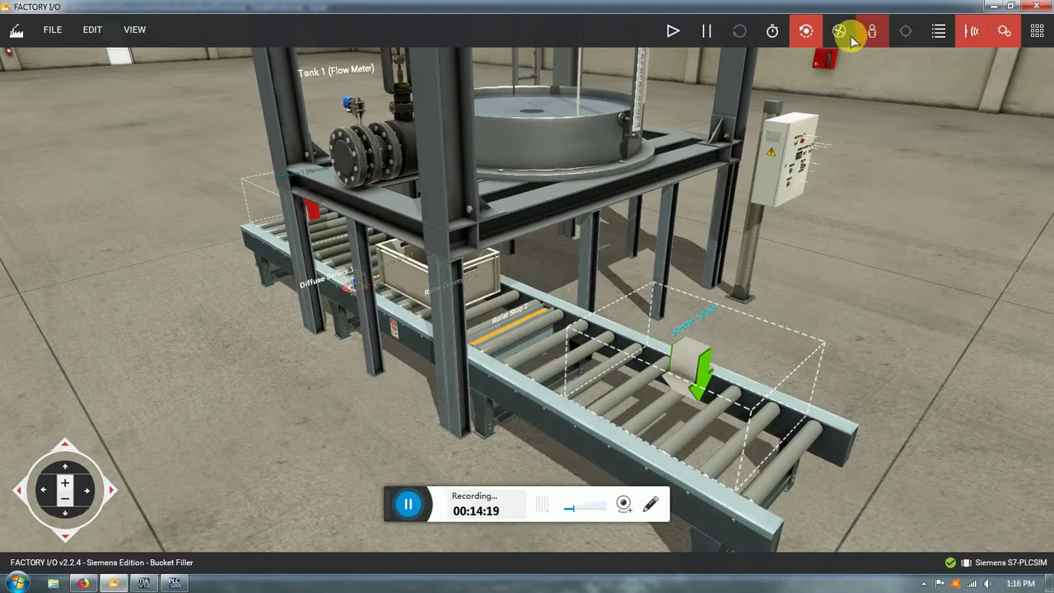
Step: Hide the sensor and actuator tags and run the simulation with the control panel in close view
left_click(972, 31)
right_click_drag(788, 241, 334, 224)
double_click(774, 297)
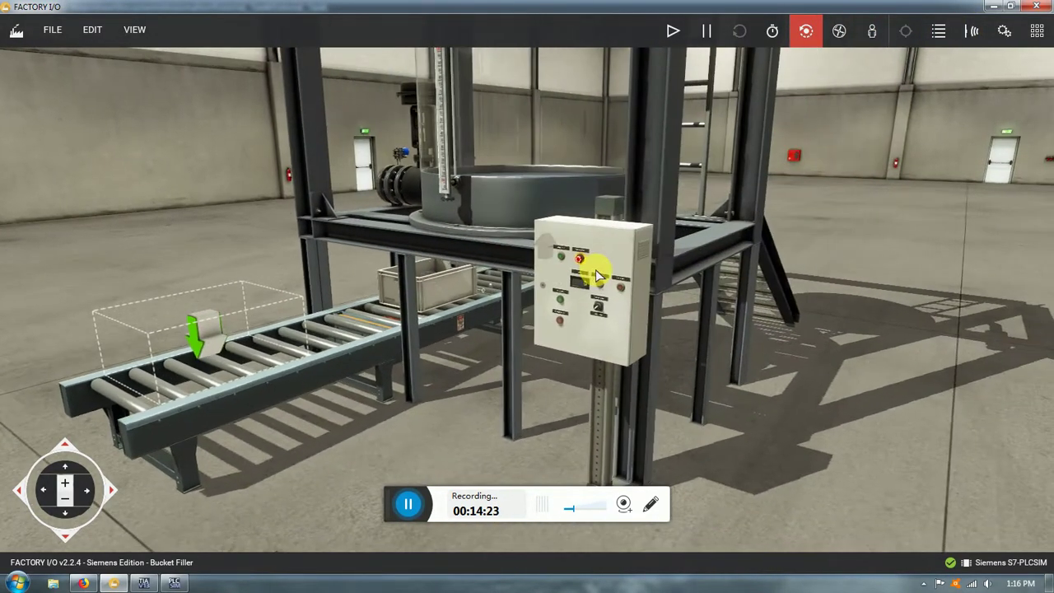
scroll(596, 272, "up", 3)
left_click(675, 31)
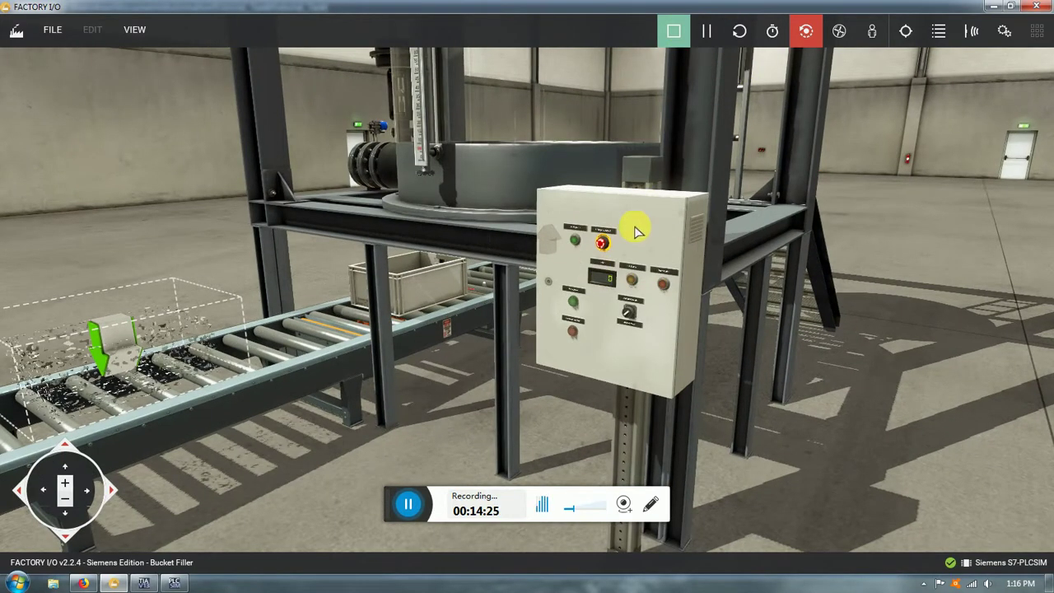
scroll(656, 313, "up", 4)
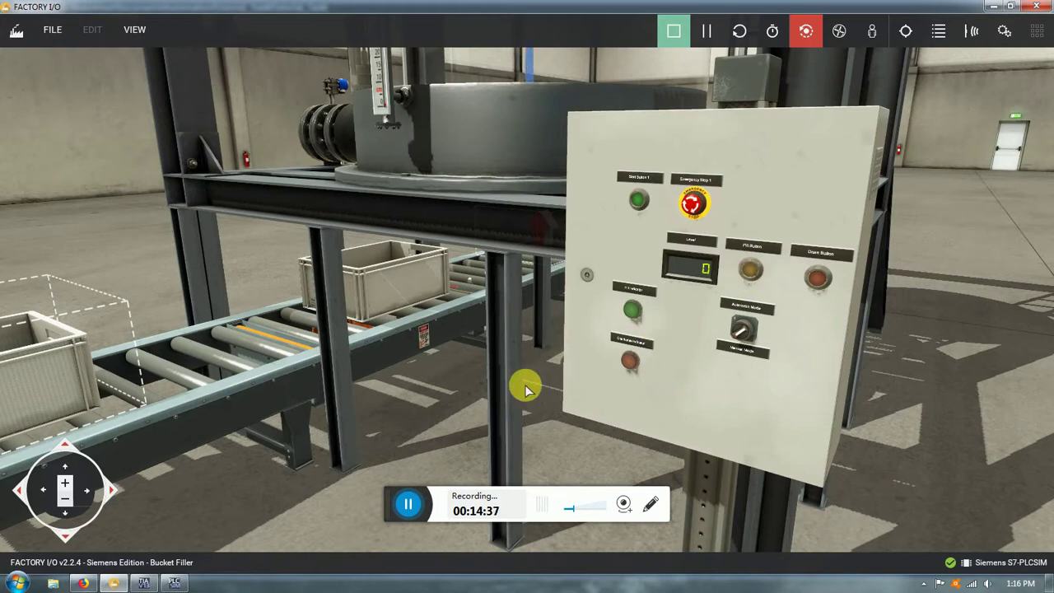
Step: Watch the tank filling in manual mode and compare the water level with the panel's Level display
scroll(541, 235, "down", 3)
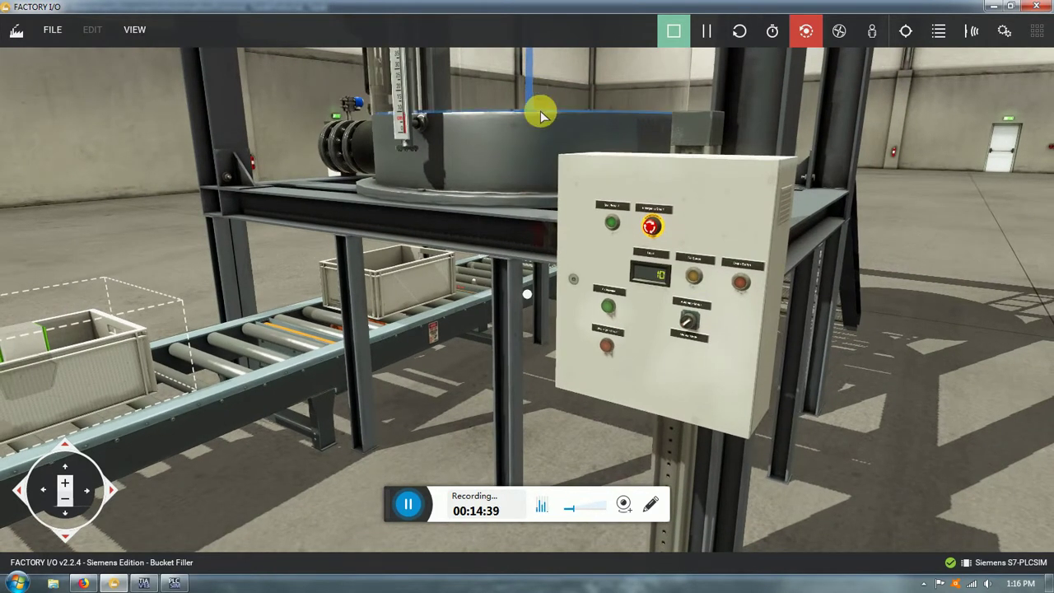
right_click_drag(540, 111, 542, 190)
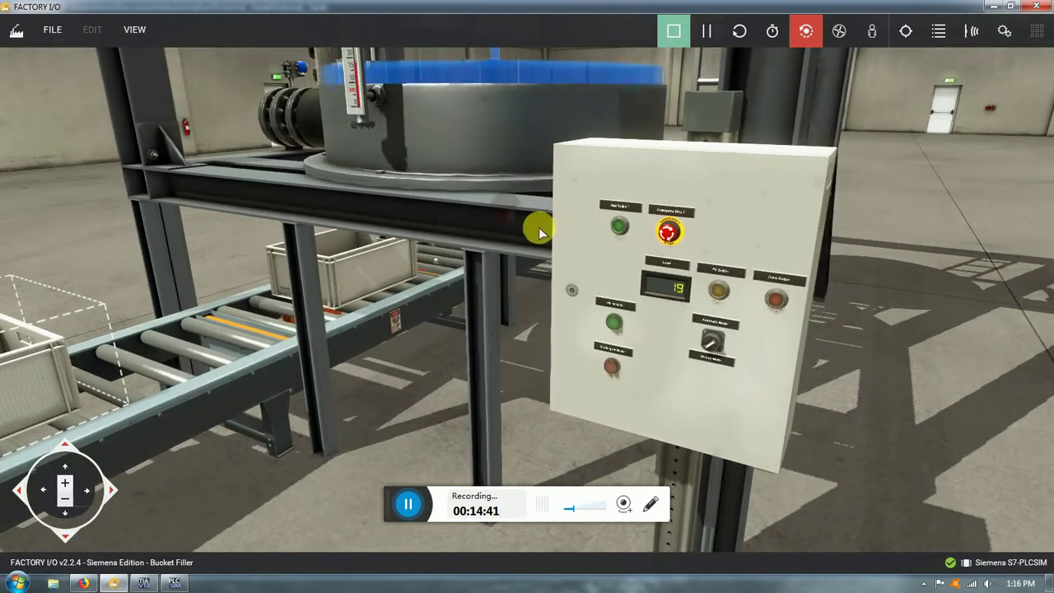
scroll(540, 231, "down", 5)
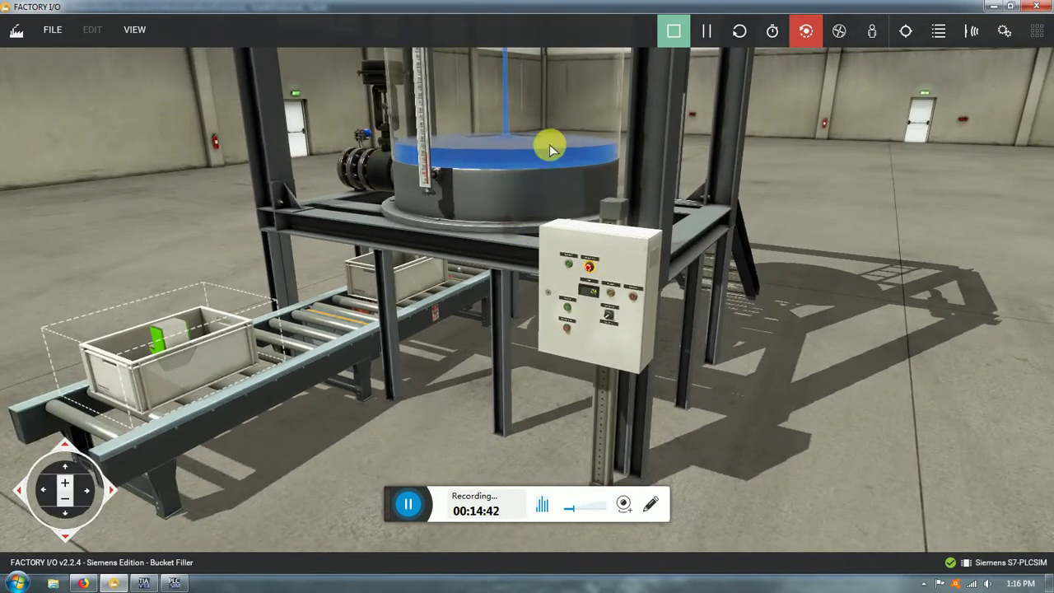
right_click_drag(549, 145, 529, 279)
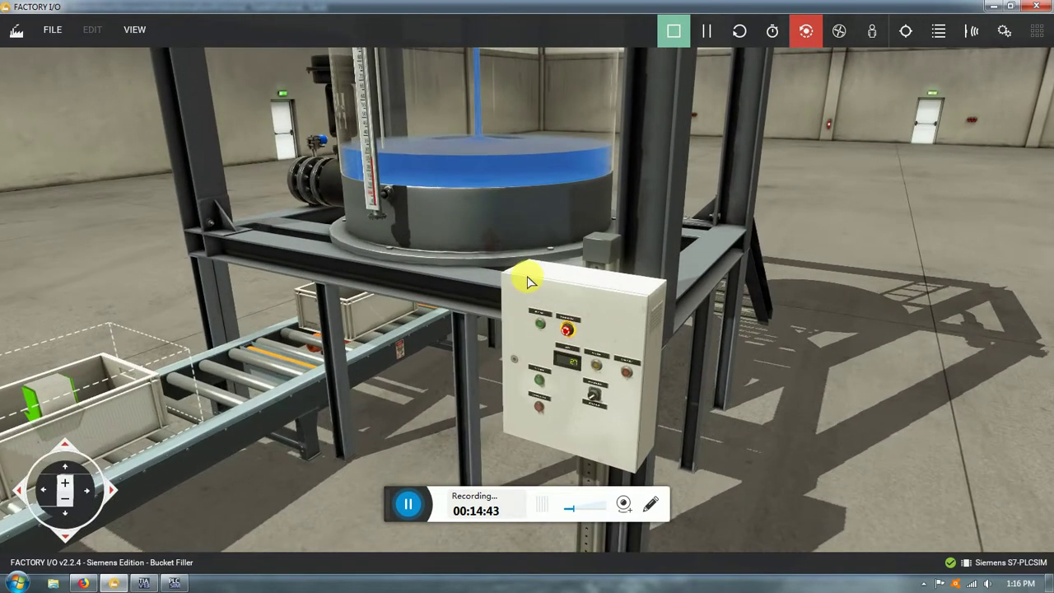
scroll(527, 276, "down", 5)
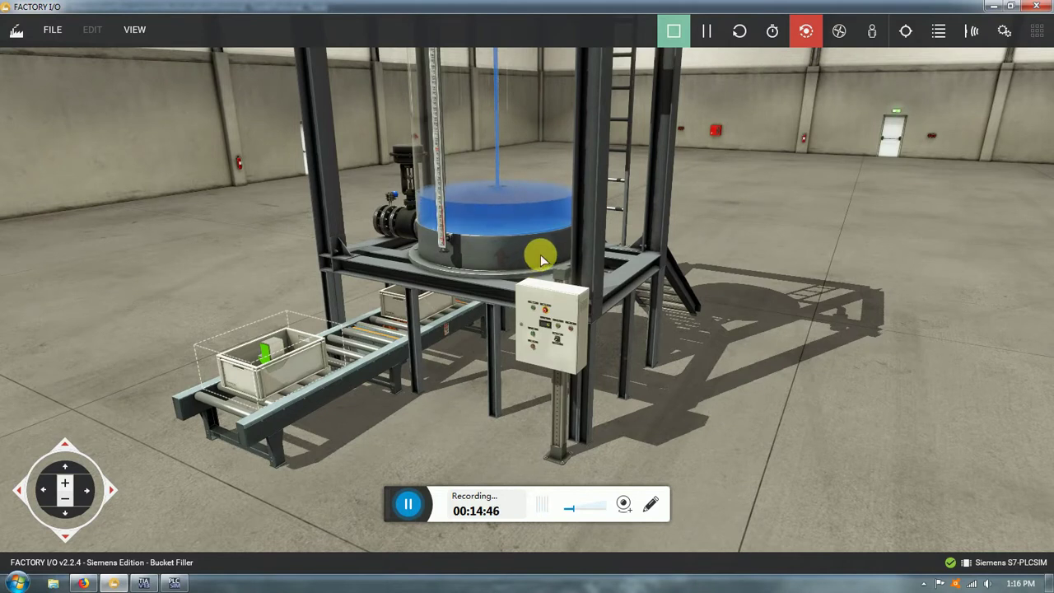
scroll(536, 301, "up", 5)
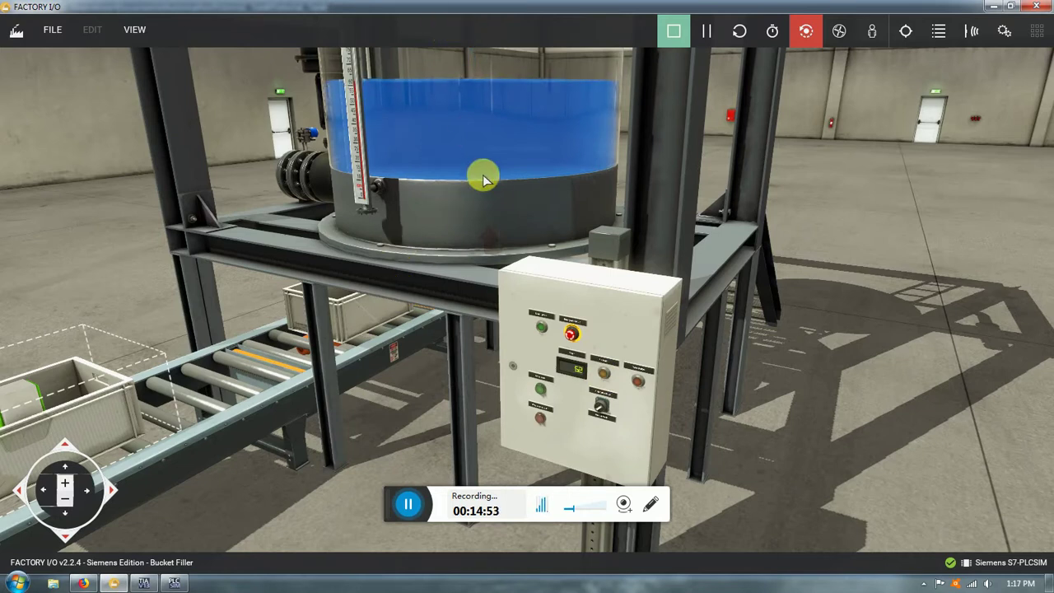
scroll(467, 155, "down", 5)
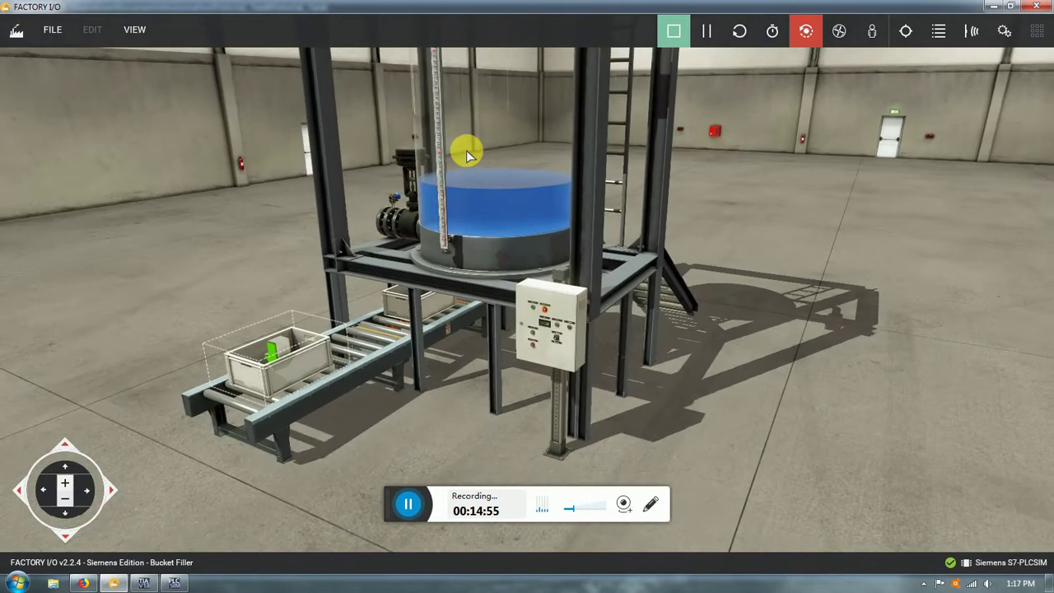
scroll(467, 155, "up", 3)
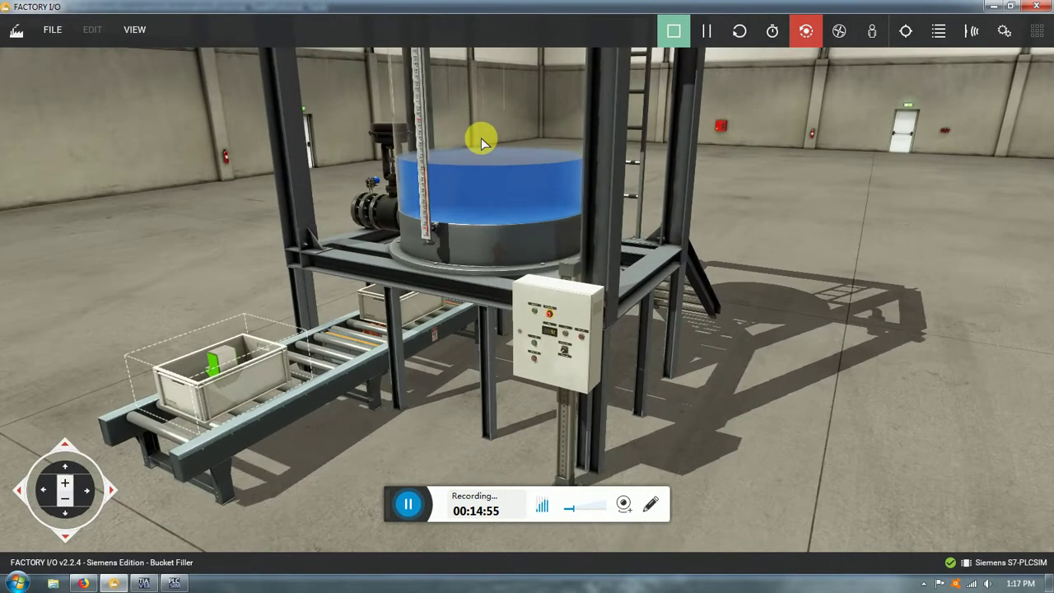
Step: Examine the Drain Button, the Level display and the level scale on the filled tank
scroll(587, 325, "up", 3)
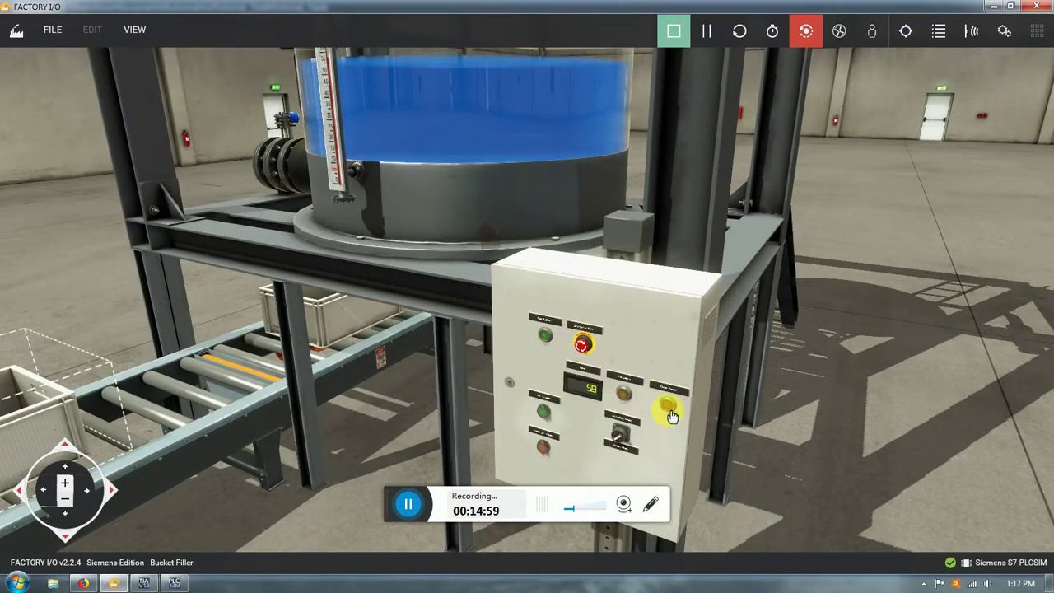
right_click_drag(550, 406, 532, 322)
scroll(533, 346, "down", 2)
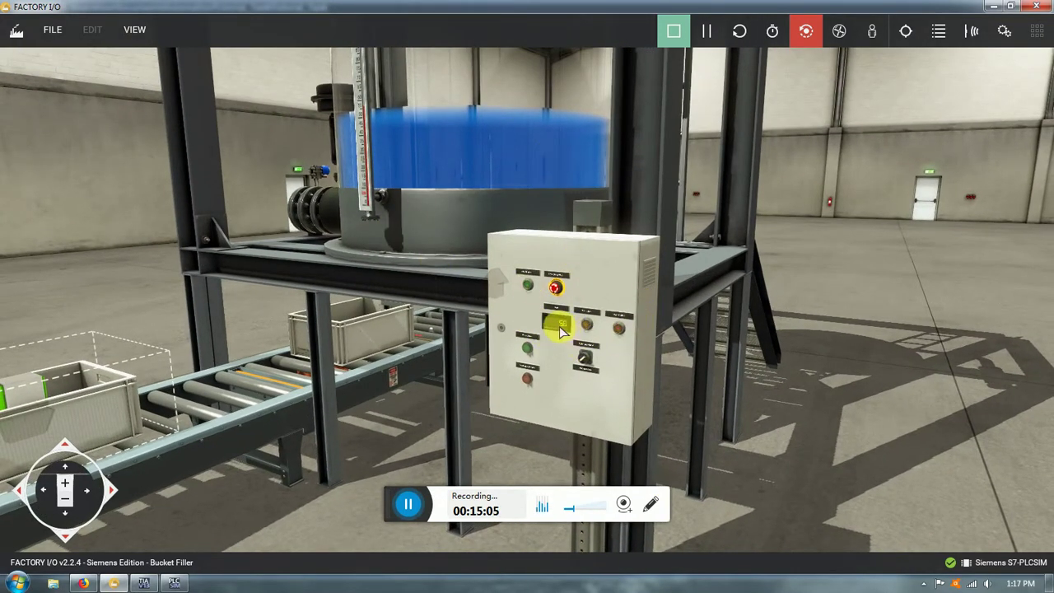
scroll(566, 329, "up", 3)
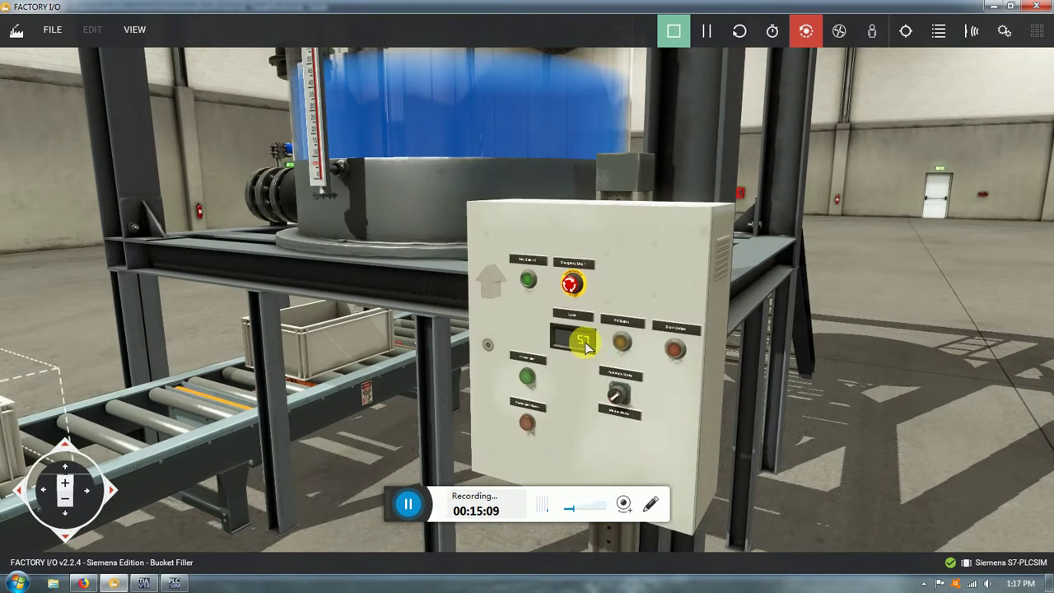
right_click_drag(483, 150, 561, 225)
scroll(442, 104, "down", 3)
middle_click_drag(442, 104, 583, 245)
right_click_drag(583, 244, 544, 87)
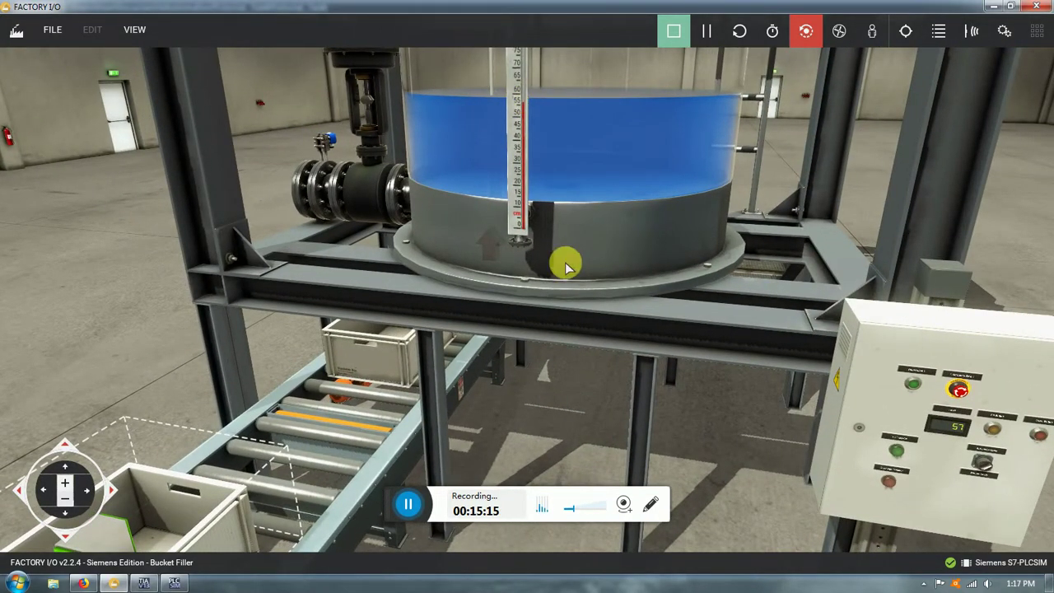
right_click_drag(621, 346, 541, 272)
scroll(668, 405, "up", 2)
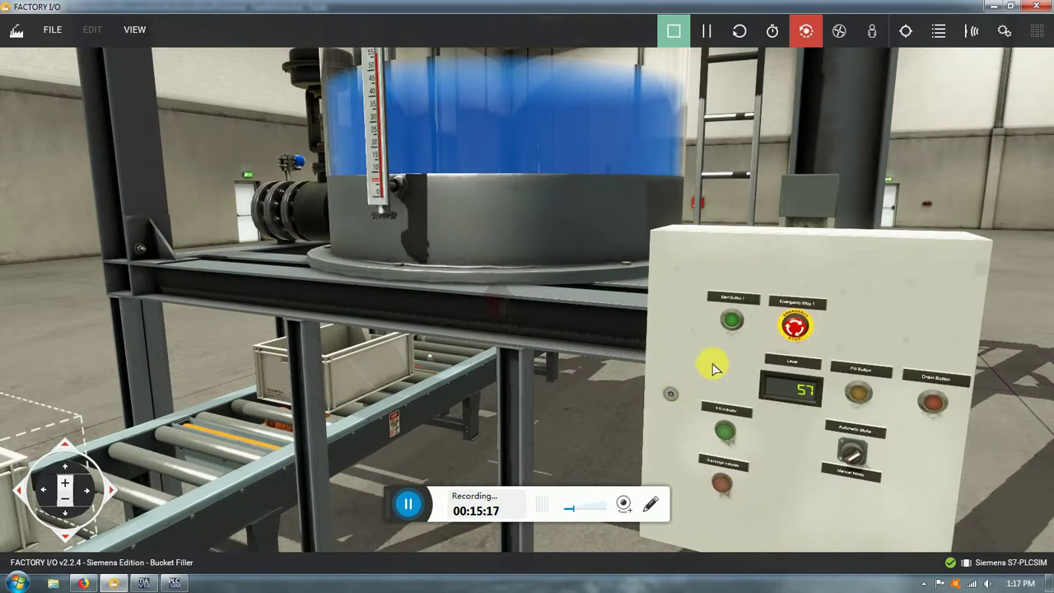
Step: Turn the panel's selector to Automatic Mode to fill the crate from the tank, and move the crate off the conveyor onto the floor
left_click(841, 465)
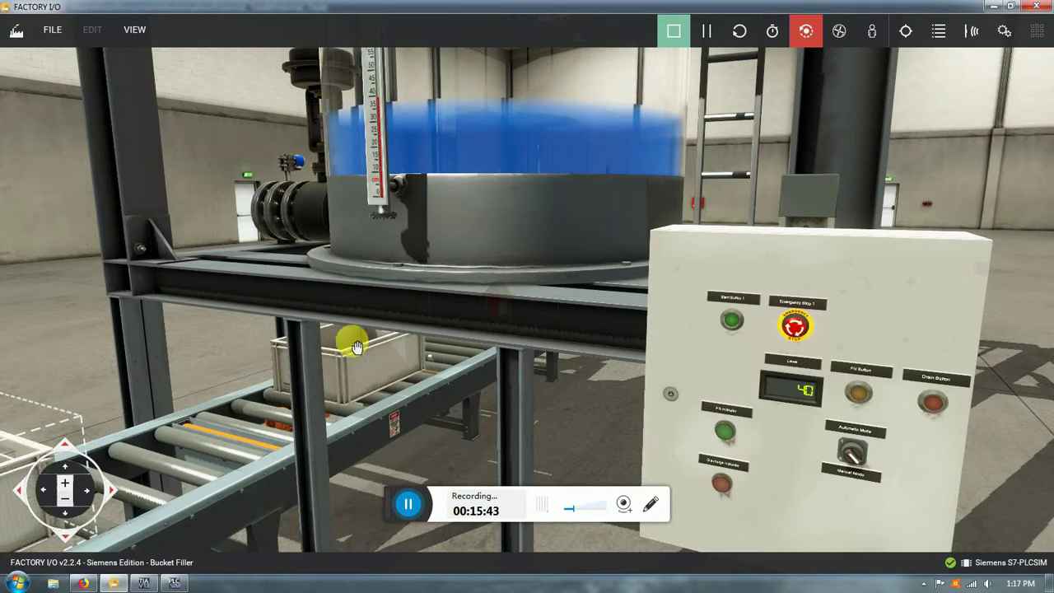
left_click_drag(357, 347, 221, 409)
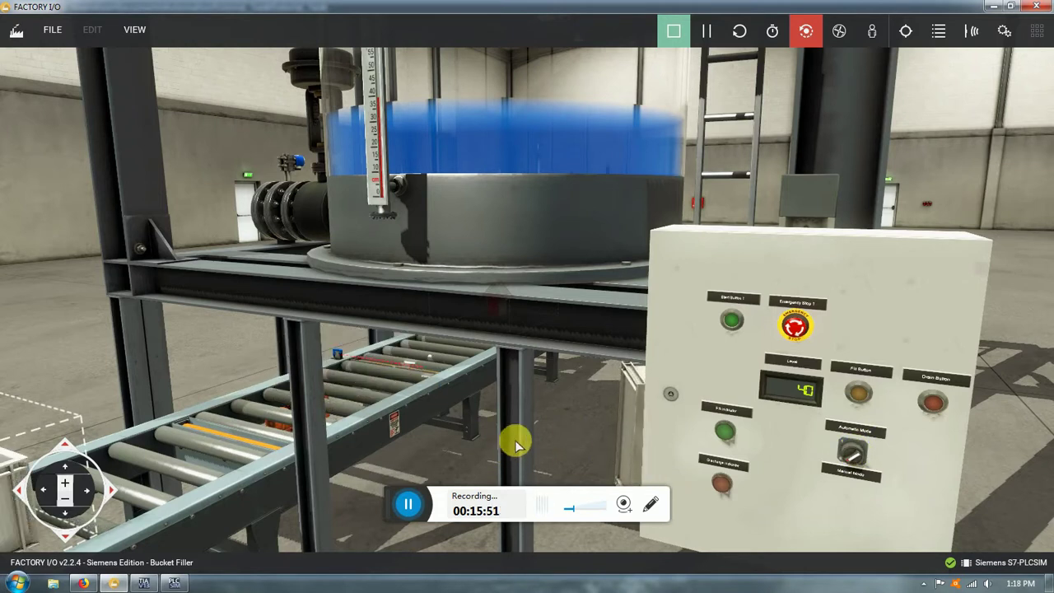
middle_click_drag(515, 440, 635, 325)
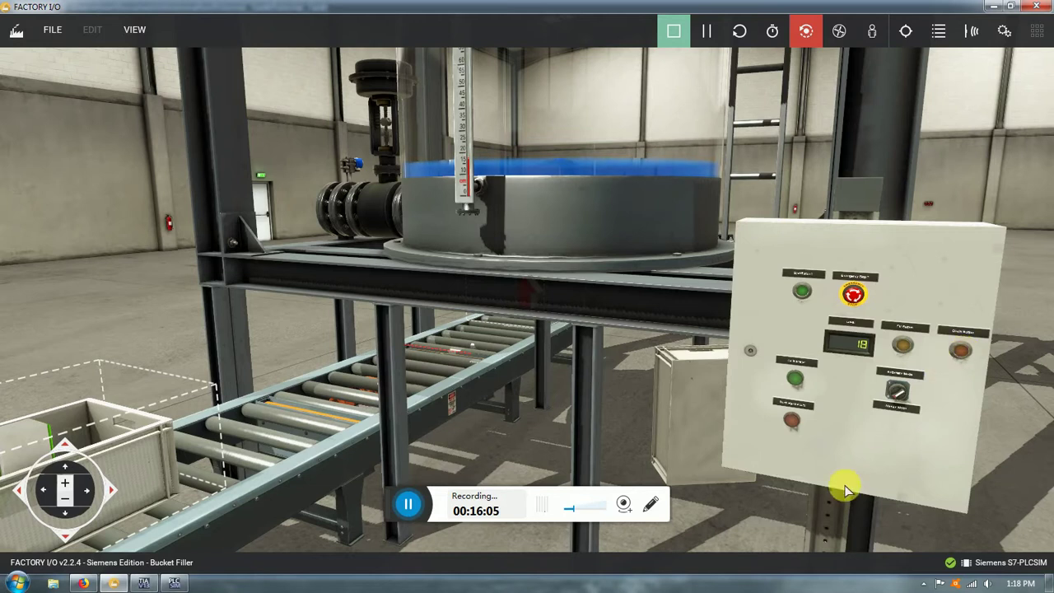
Step: Turn the selector to Automatic Mode again to bring in another crate, and move that crate off the conveyor onto the floor
left_click(904, 398)
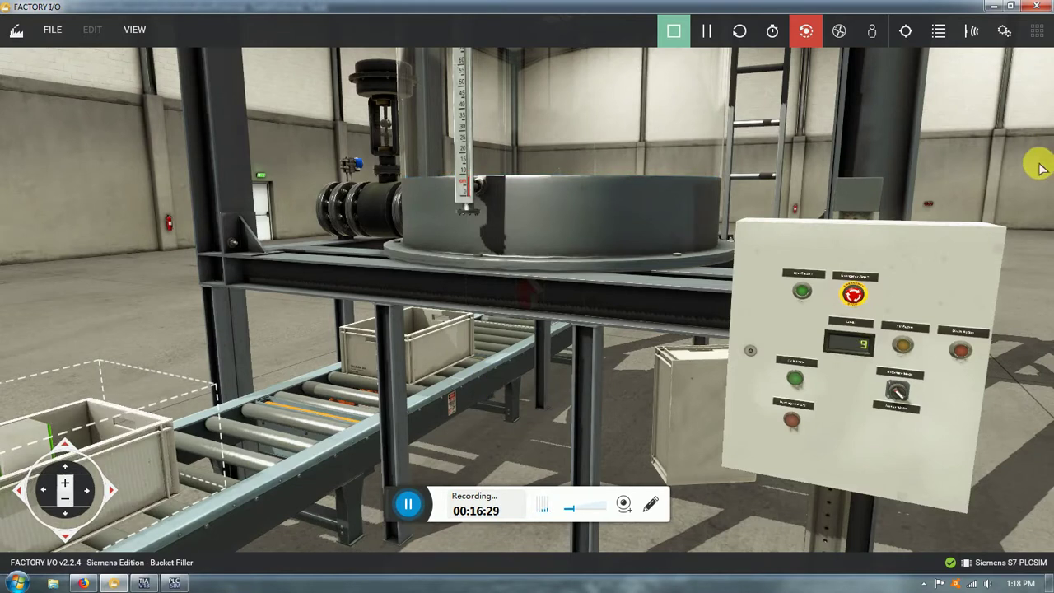
scroll(504, 240, "down", 3)
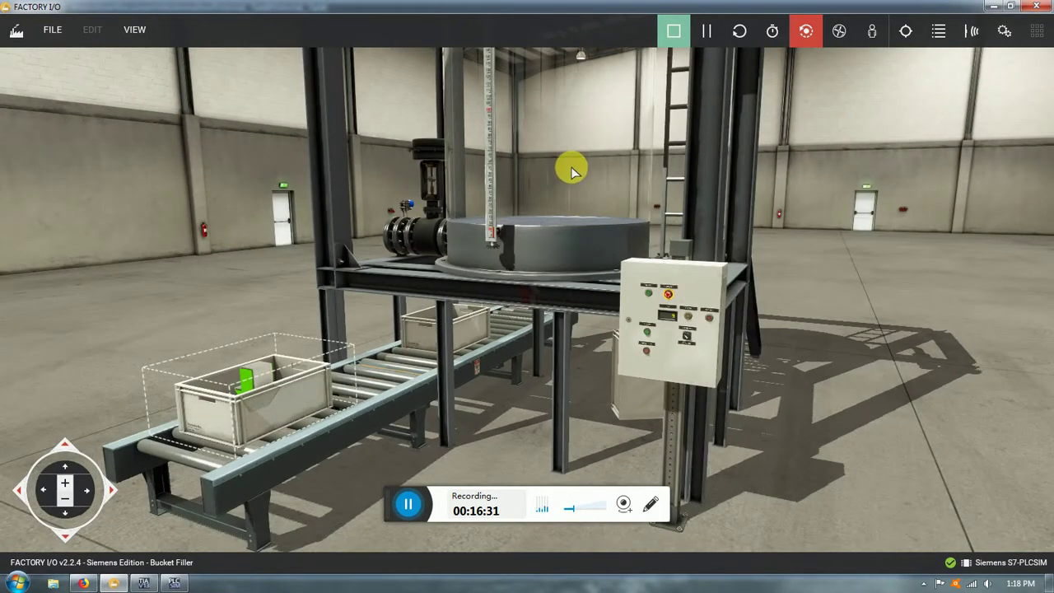
right_click_drag(564, 179, 579, 231)
scroll(579, 231, "up", 2)
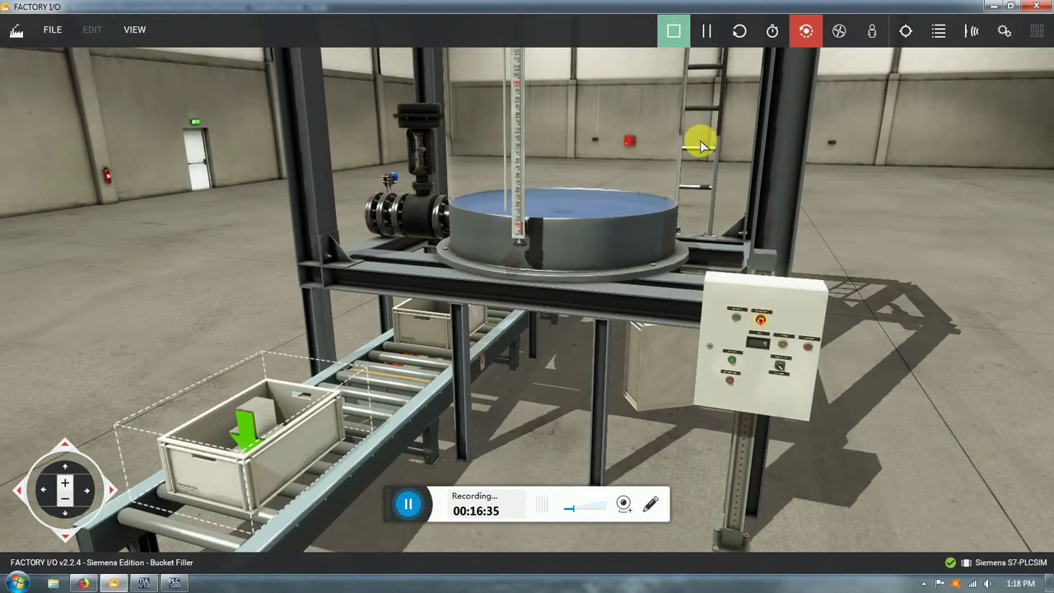
right_click_drag(684, 382, 527, 270)
scroll(522, 320, "up", 3)
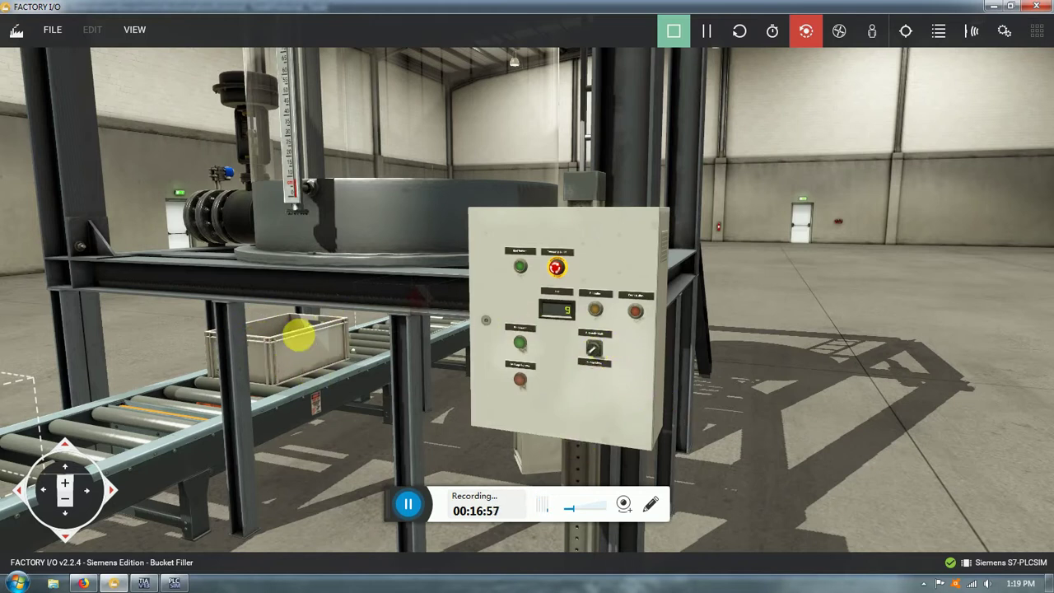
left_click_drag(317, 358, 381, 458)
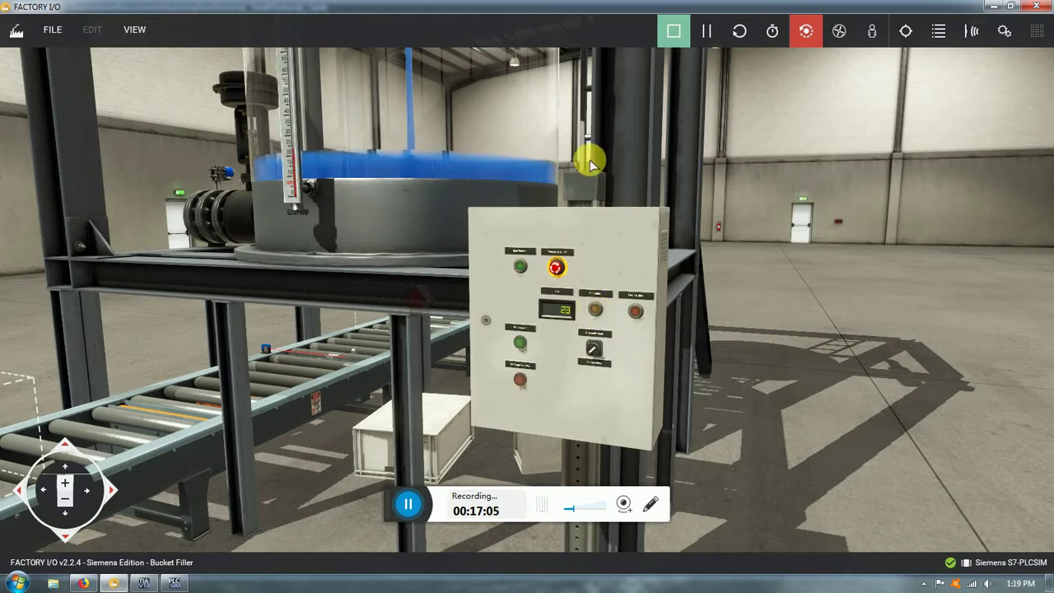
Step: Examine the whole tank frame and conveyor, including the remover and emitter ends, from a distance
scroll(375, 247, "down", 3)
right_click_drag(377, 269, 697, 266)
scroll(657, 276, "down", 3)
scroll(631, 250, "down", 5)
scroll(611, 198, "up", 3)
scroll(611, 198, "up", 2)
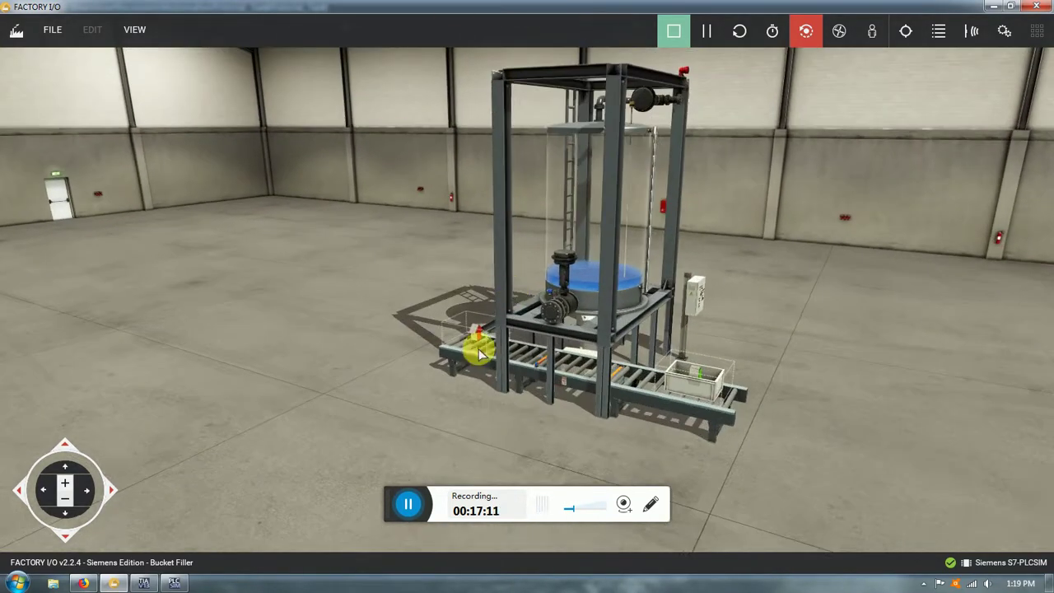
right_click_drag(646, 387, 653, 372)
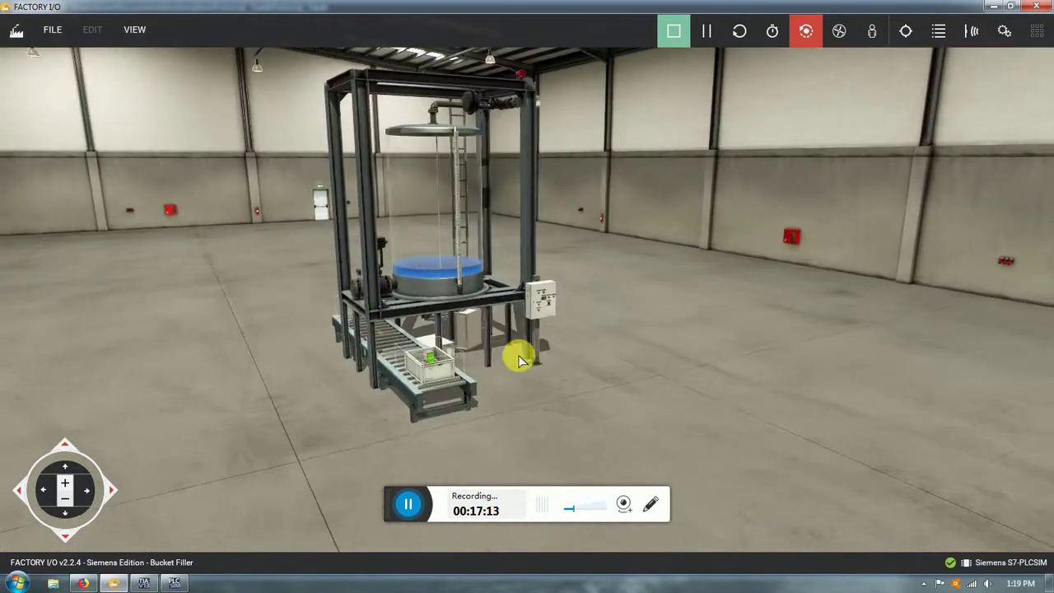
Step: Examine the tank's water level, discharge valve, control panel and waiting crate up close and from above
scroll(519, 361, "up", 3)
right_click_drag(439, 321, 483, 330)
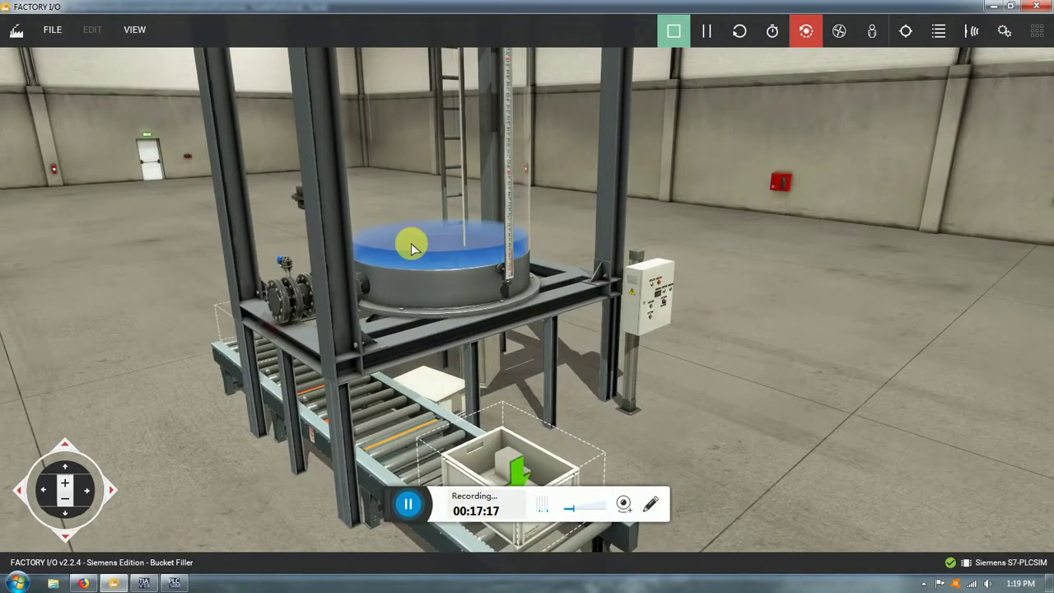
scroll(409, 242, "down", 5)
scroll(518, 289, "up", 4)
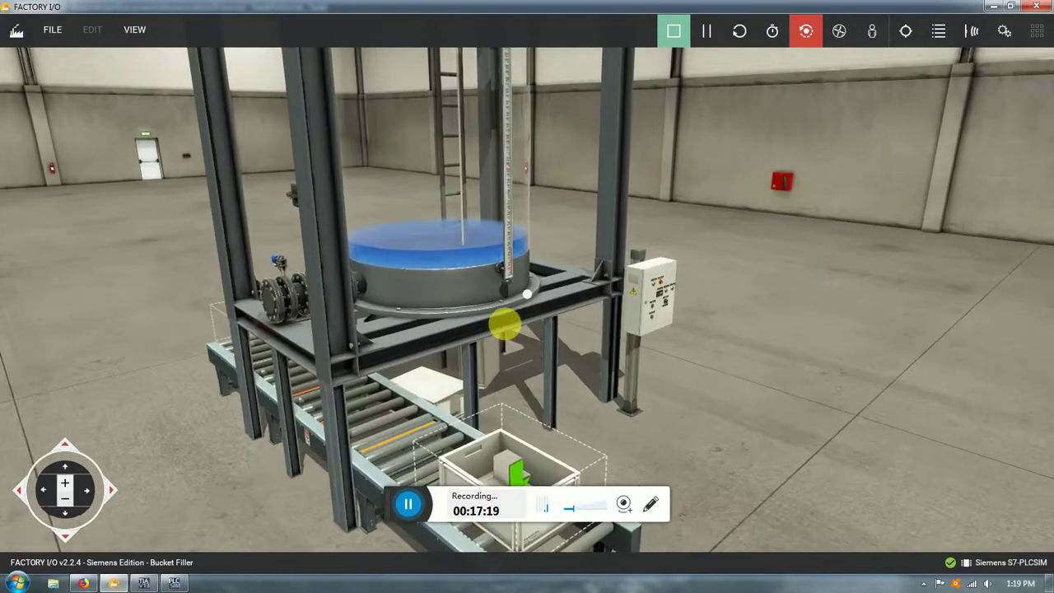
right_click_drag(505, 325, 665, 285)
right_click_drag(571, 279, 353, 299)
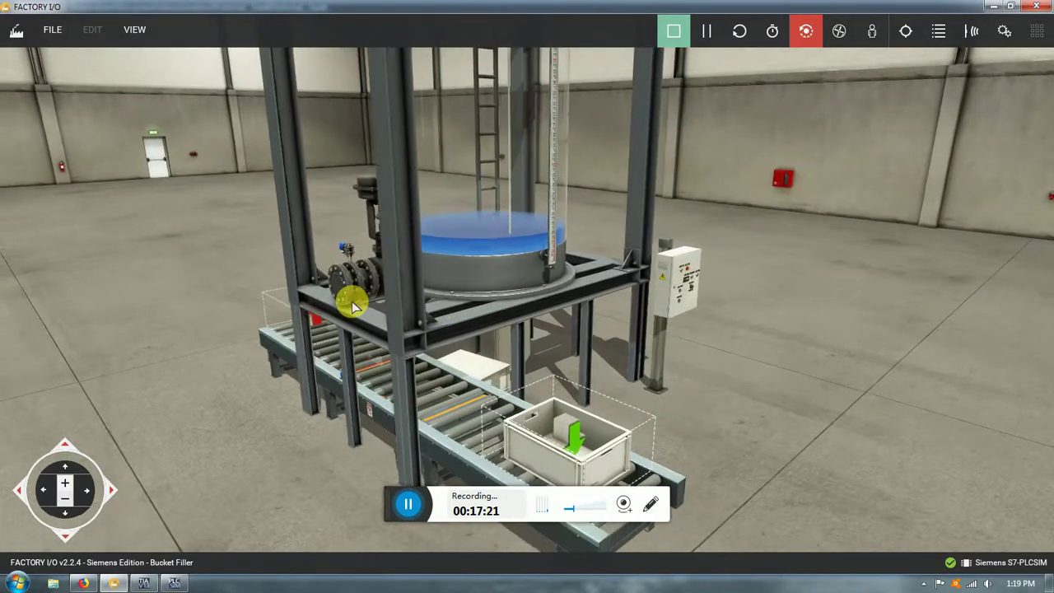
right_click_drag(655, 317, 447, 344)
scroll(448, 345, "down", 4)
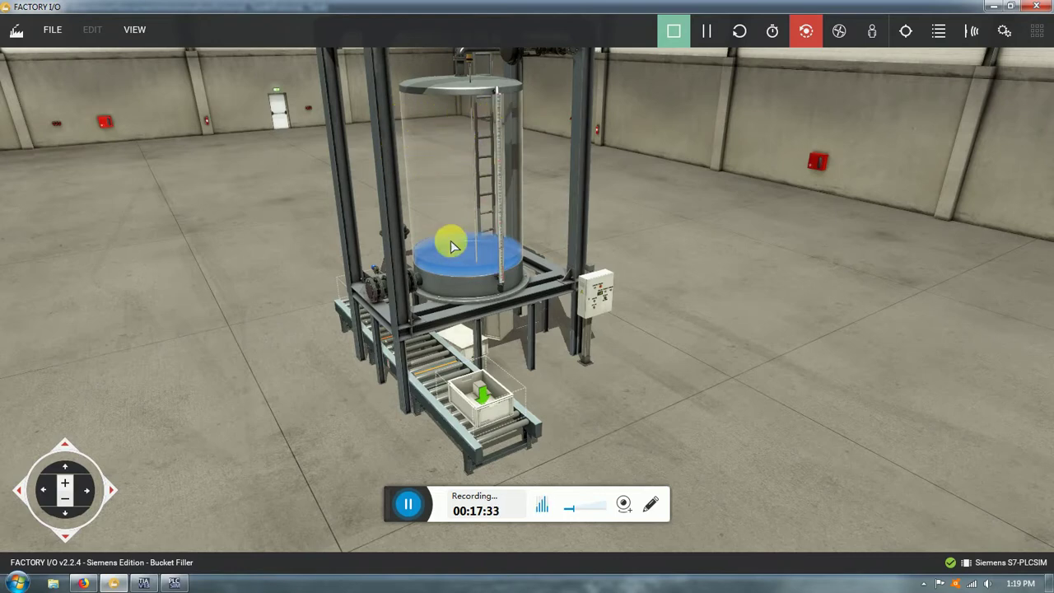
scroll(470, 371, "up", 3)
right_click_drag(524, 298, 463, 275)
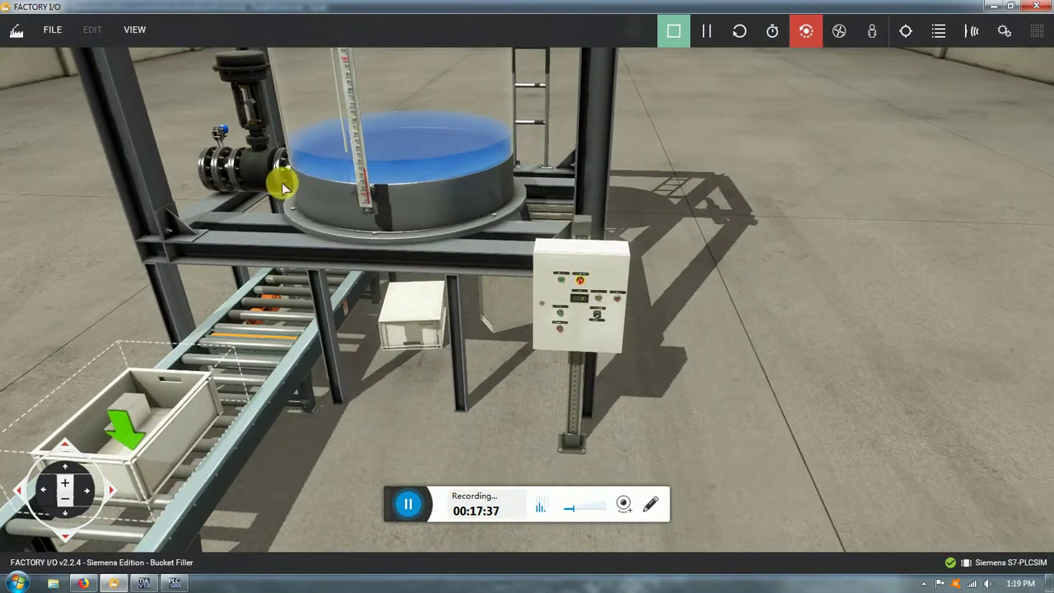
scroll(482, 205, "down", 4)
scroll(518, 107, "up", 2)
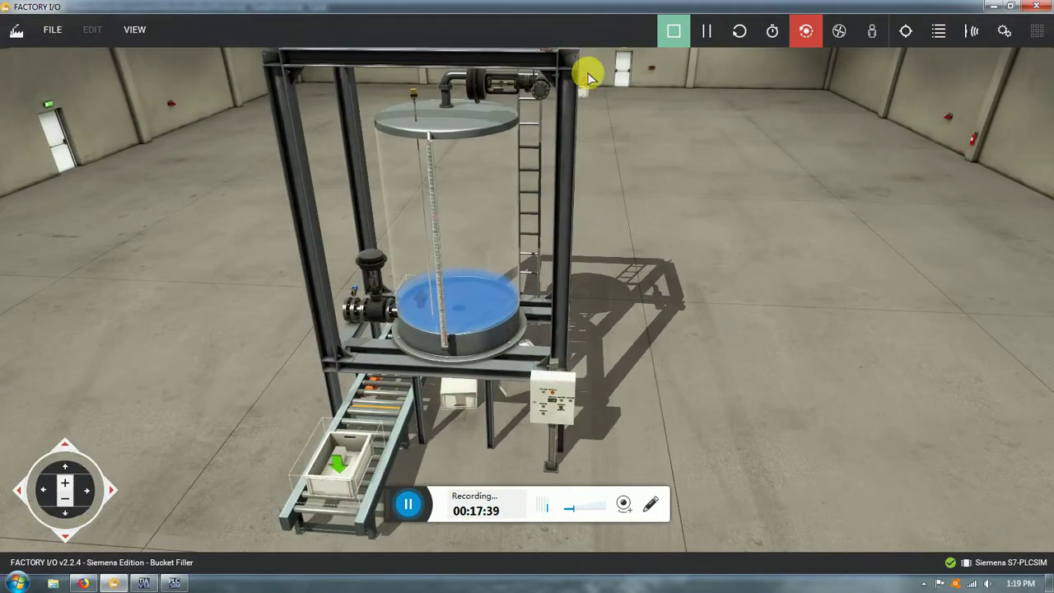